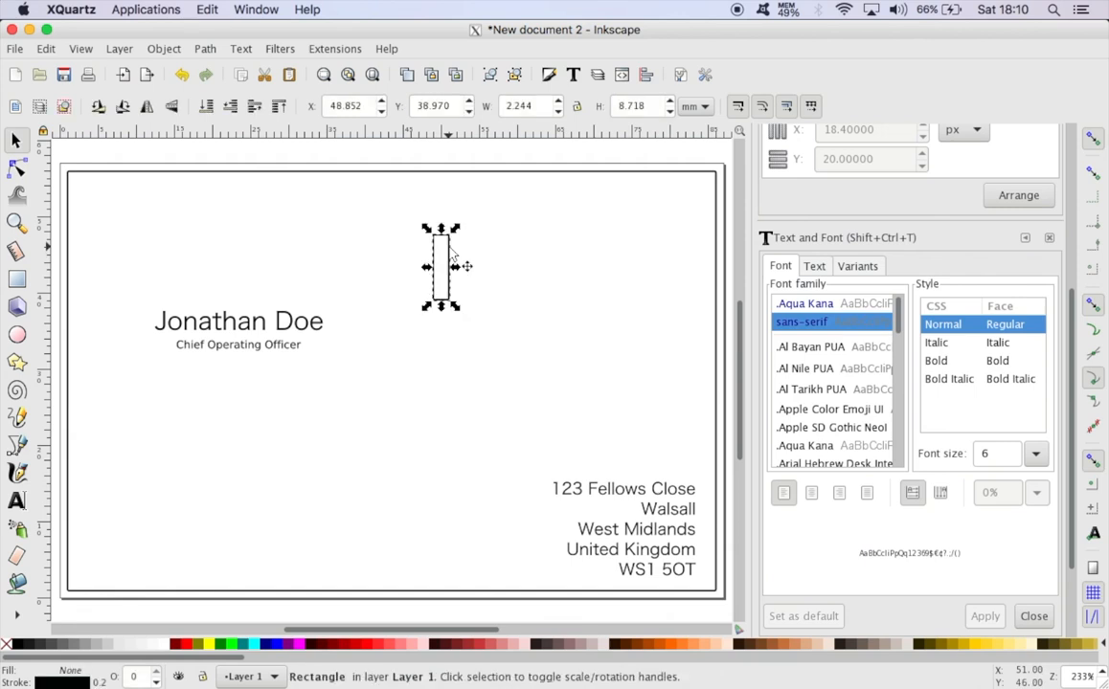
# Round the corners of the tall, narrow rectangle fully so that both ends become semicircles.
pyautogui.click(15, 224)
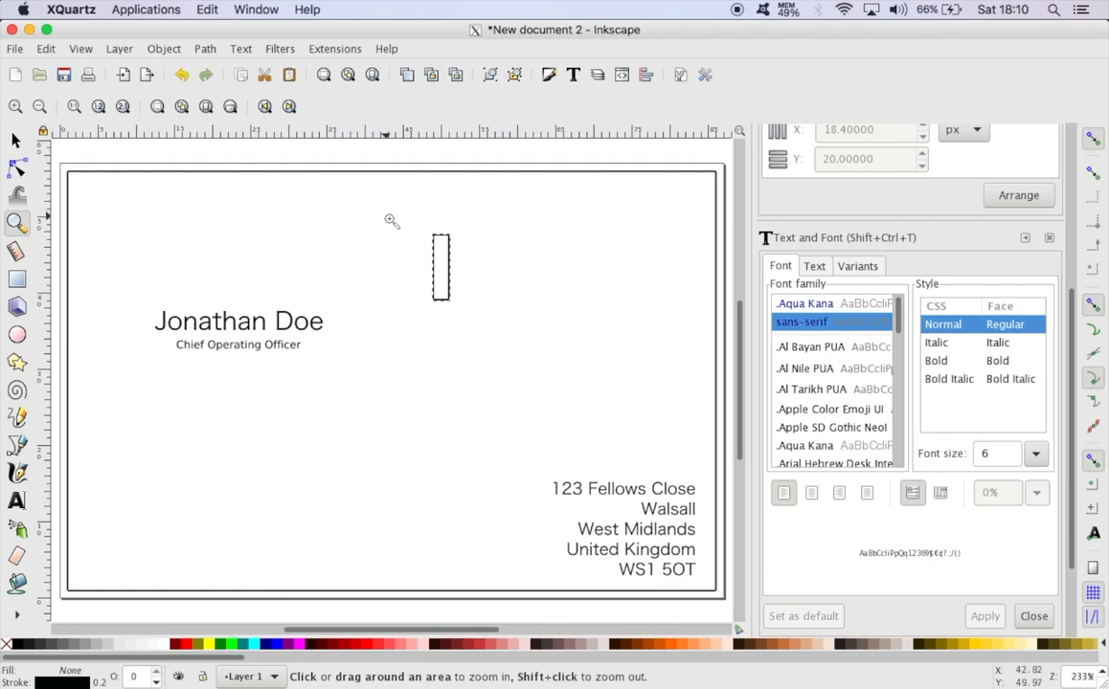
pyautogui.moveTo(390, 220); pyautogui.dragTo(512, 337)
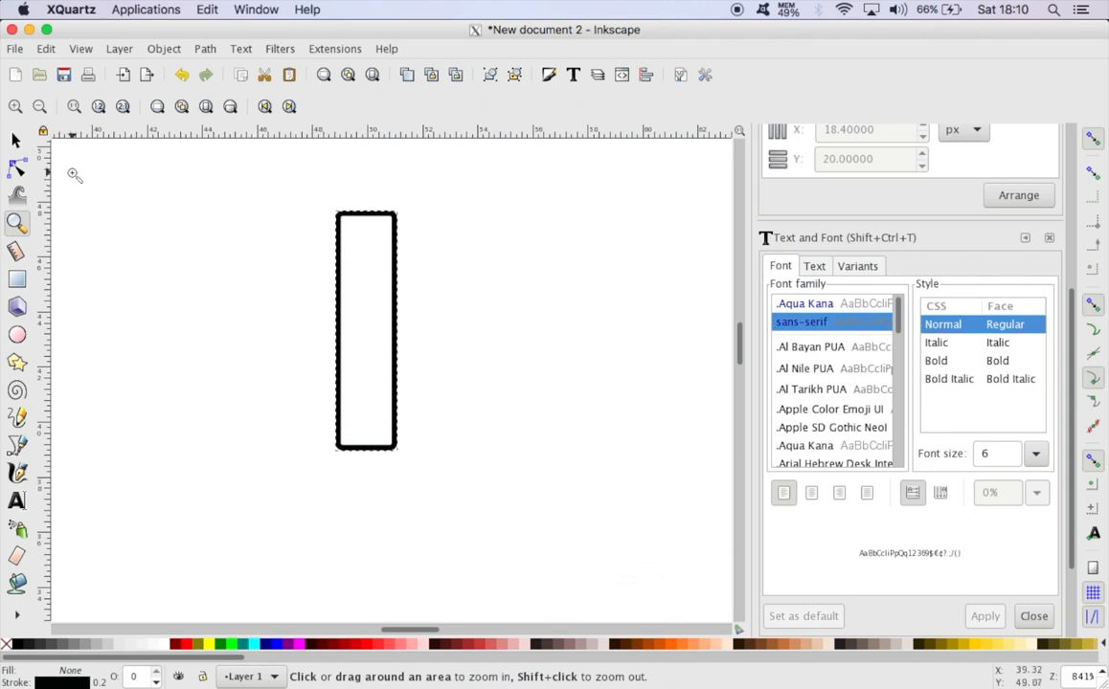
pyautogui.click(17, 145)
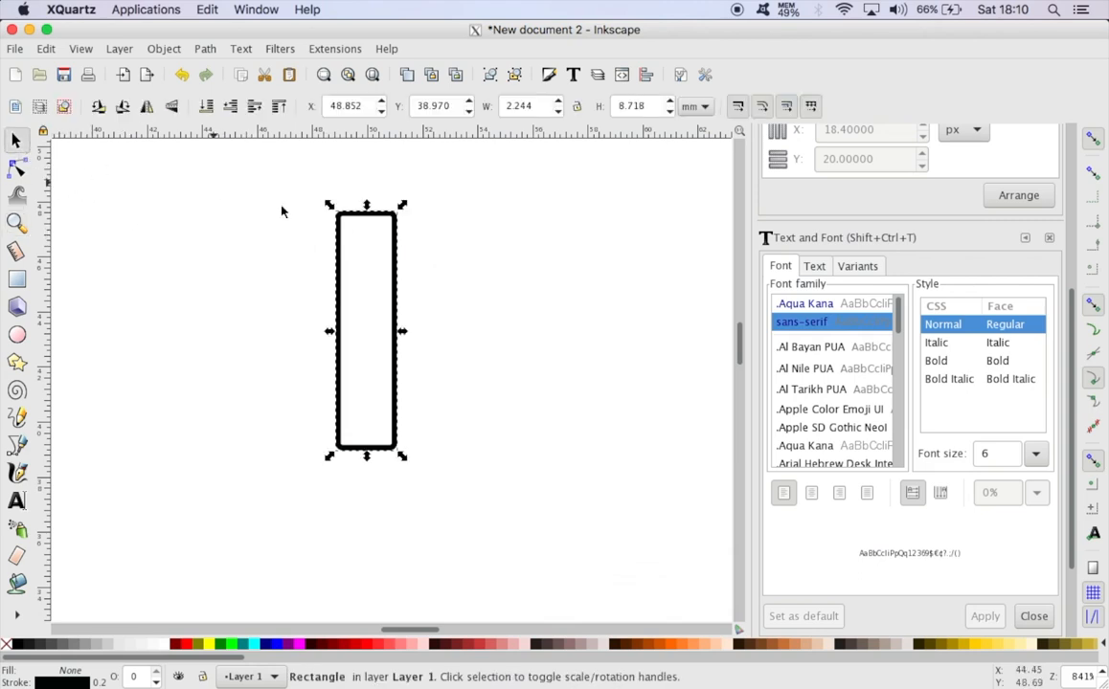
pyautogui.click(18, 170)
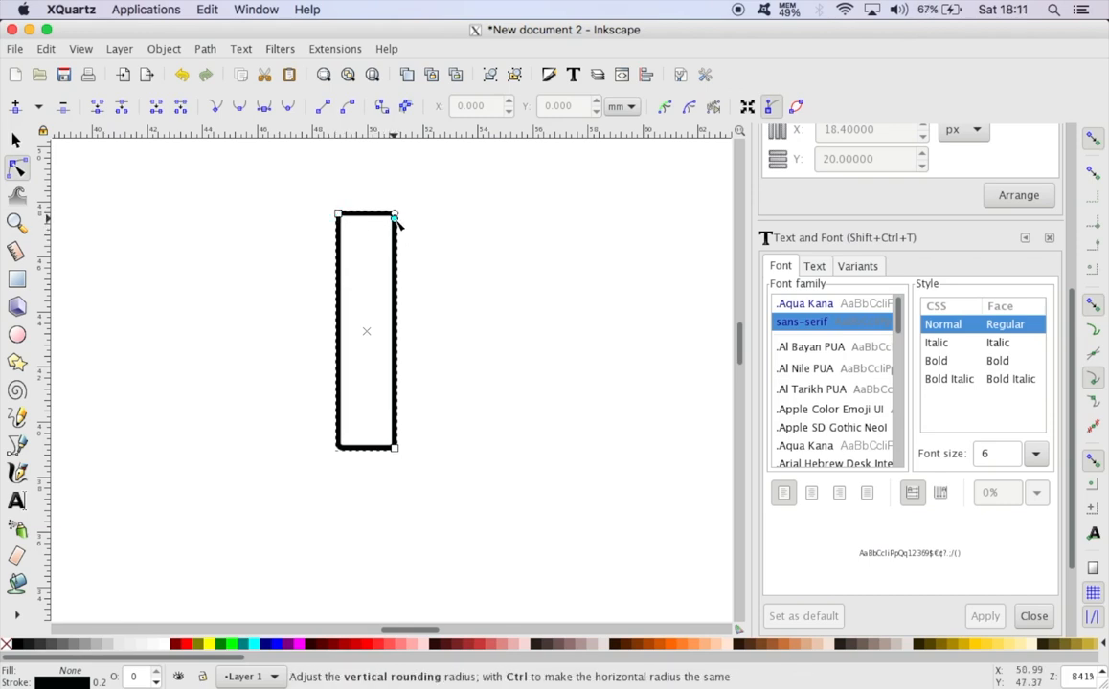
pyautogui.moveTo(396, 220); pyautogui.dragTo(396, 247)
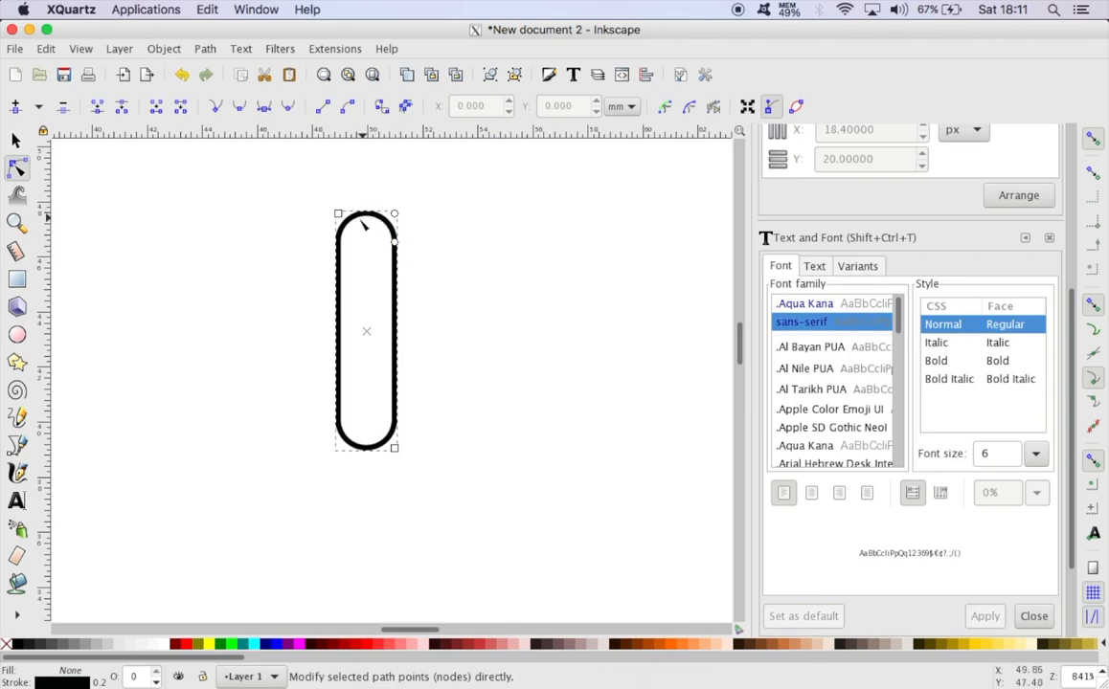
pyautogui.click(373, 76)
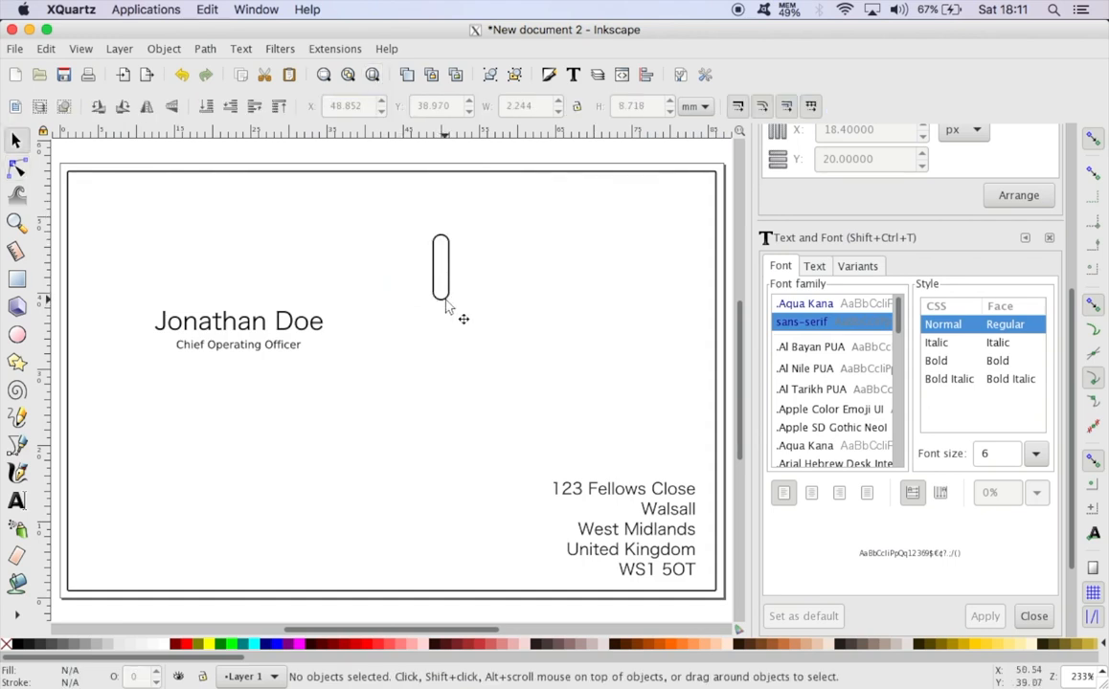
# Duplicate the rounded bar and place the copy beside the original, leaving a small gap between them.
pyautogui.click(446, 301)
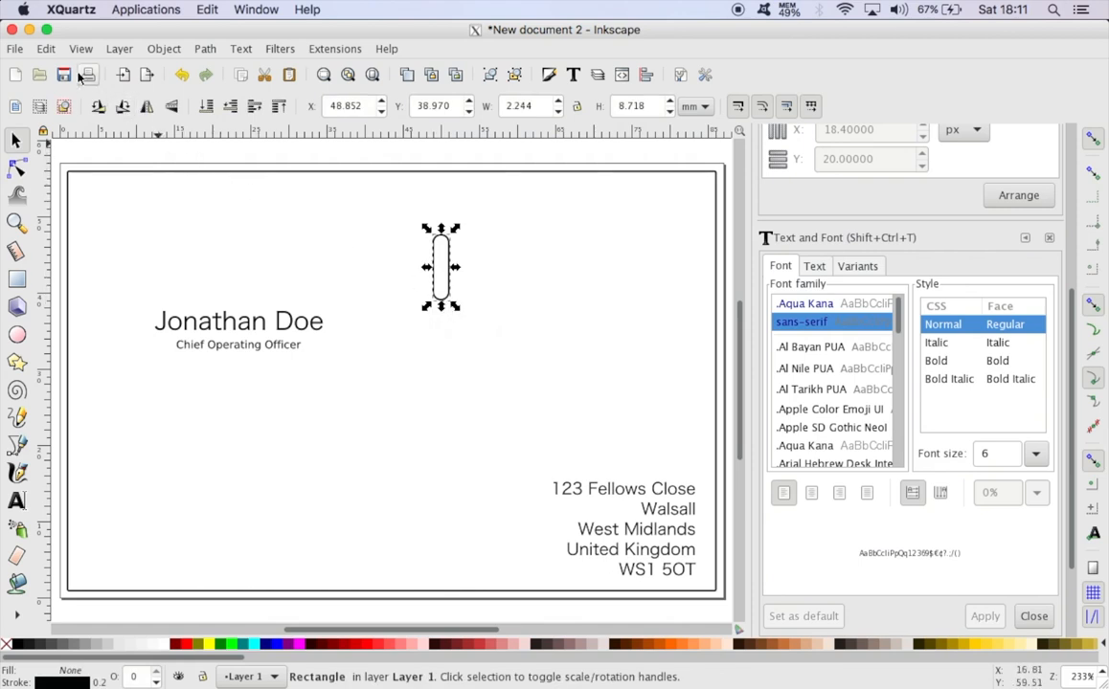
pyautogui.click(47, 50)
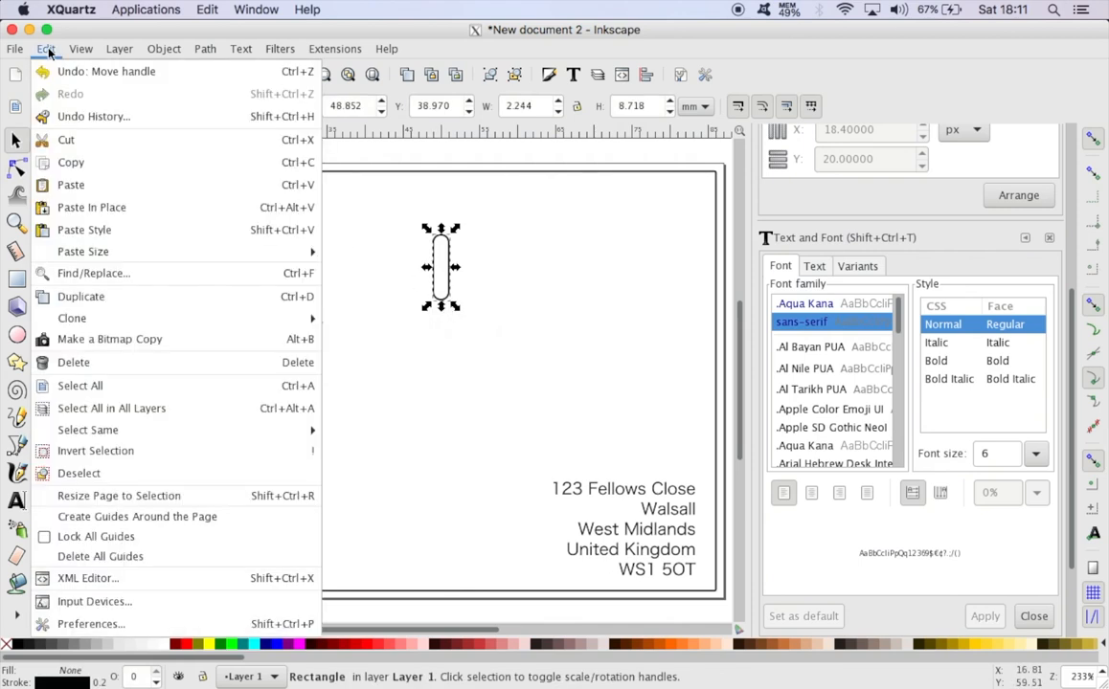
pyautogui.moveTo(76, 257)
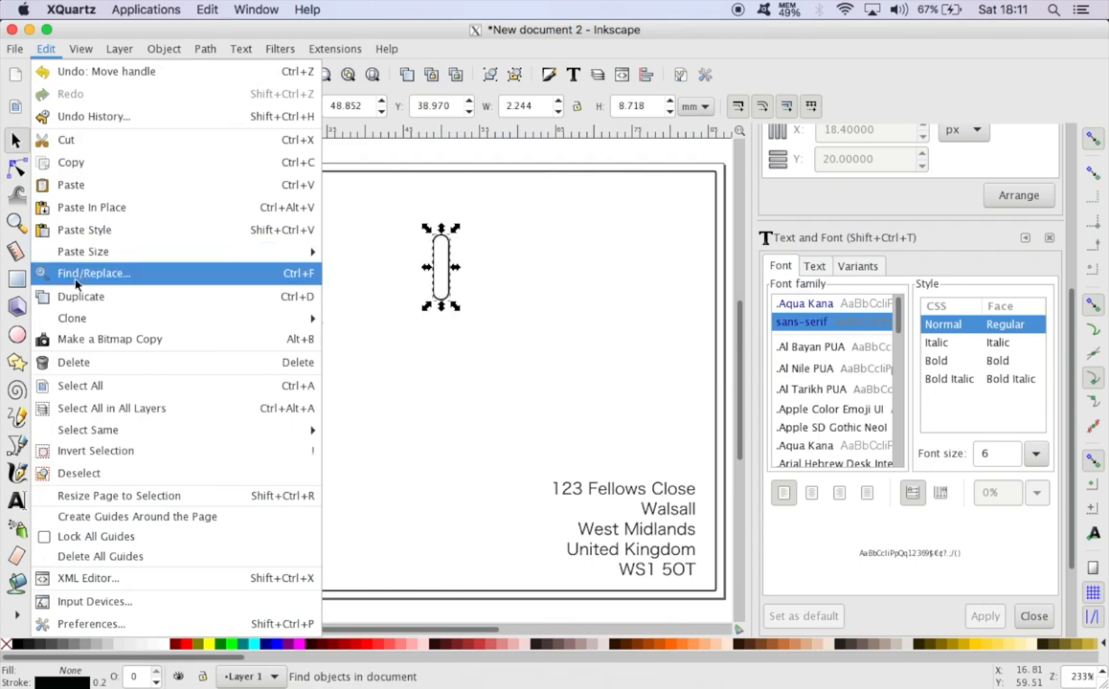
pyautogui.click(79, 297)
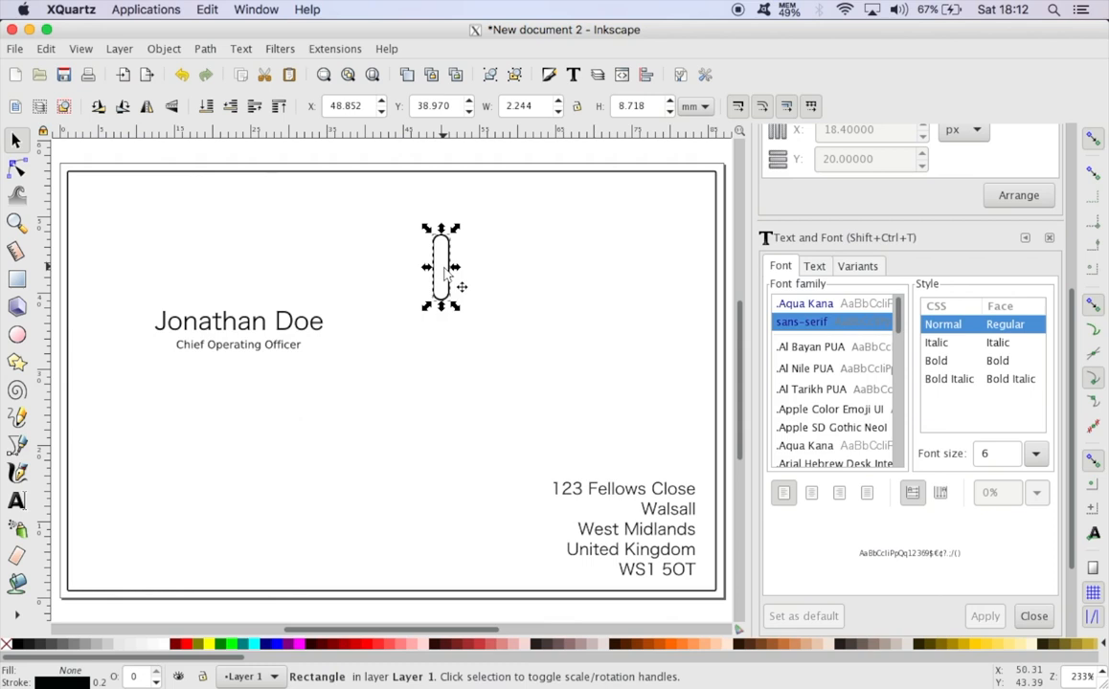
pyautogui.moveTo(444, 271); pyautogui.dragTo(483, 277)
pyautogui.click(486, 396)
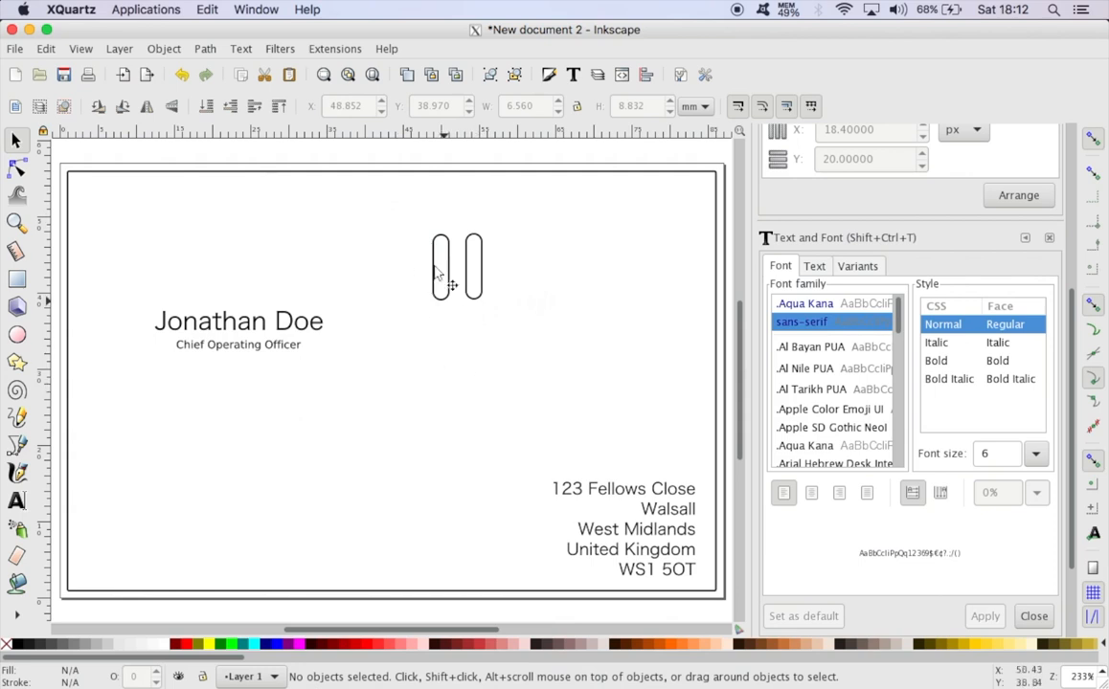
# Duplicate the two rounded bars together and place the copies beside them to form a row of four.
pyautogui.moveTo(409, 212); pyautogui.dragTo(510, 332)
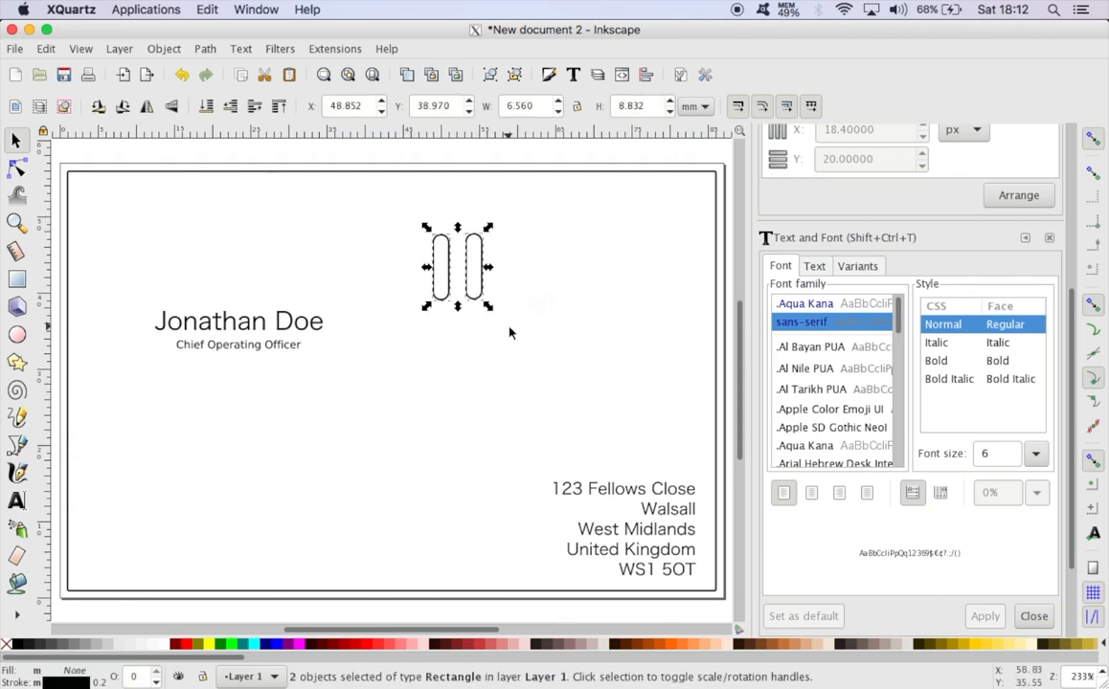
pyautogui.click(46, 49)
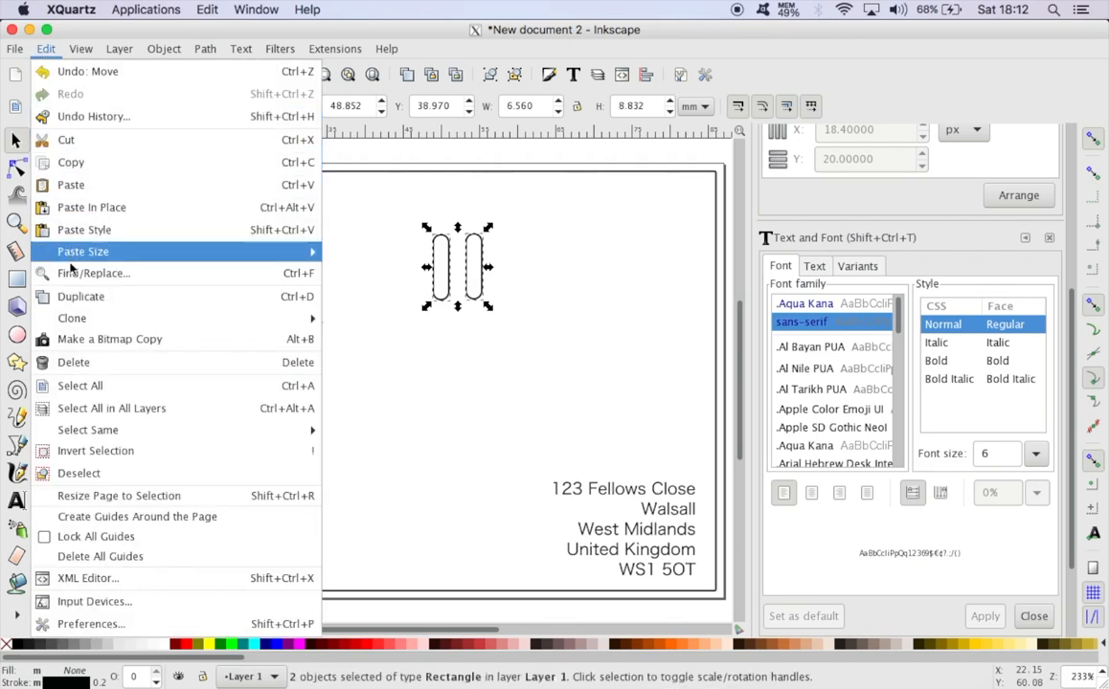
pyautogui.click(75, 297)
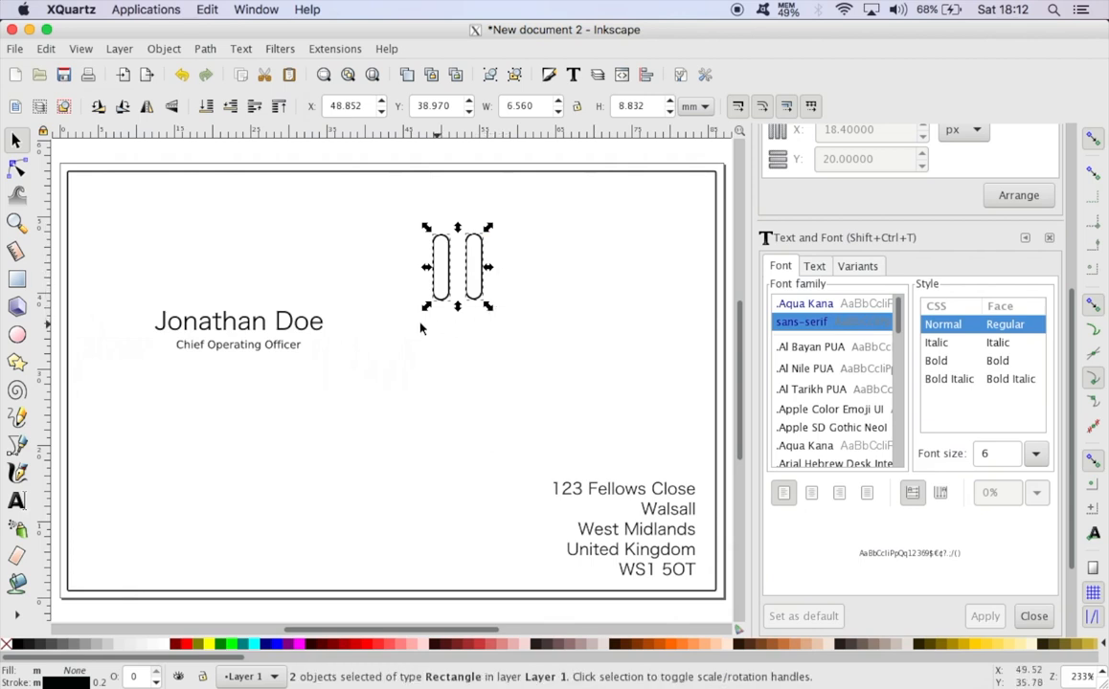
pyautogui.hotkey('ctrl', 'd')
pyautogui.moveTo(443, 270); pyautogui.dragTo(514, 268)
# Stagger the four bars by moving the second and fourth up to about Y 41 mm, and close up the gaps.
pyautogui.click(468, 264)
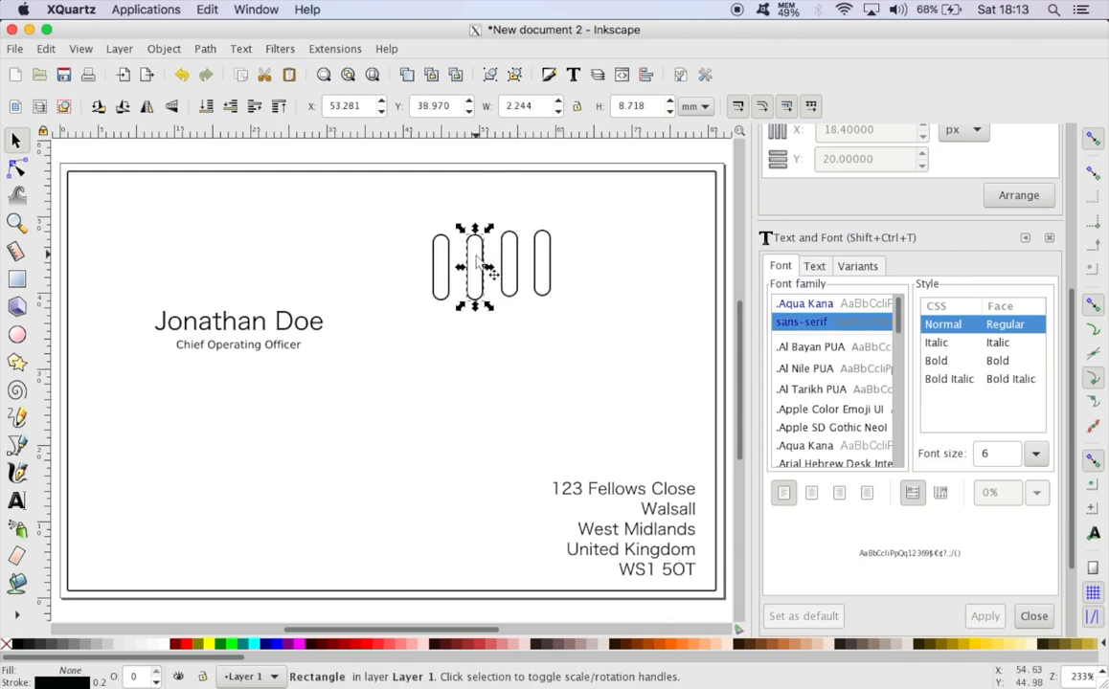
pyautogui.click(17, 222)
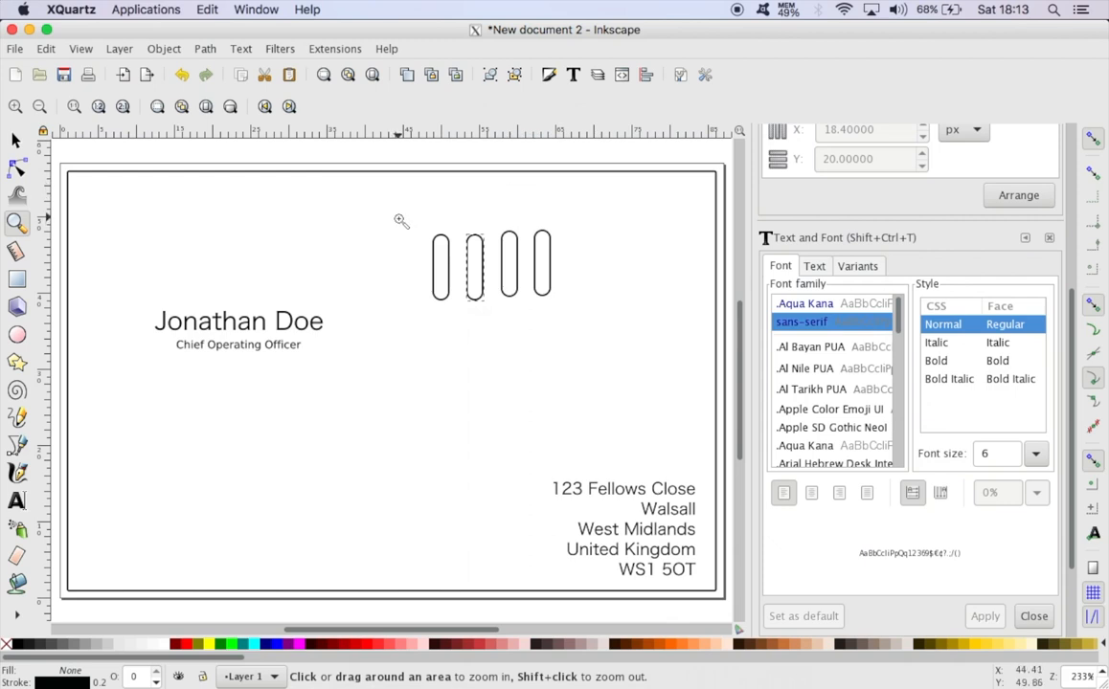
pyautogui.moveTo(399, 220); pyautogui.dragTo(580, 325)
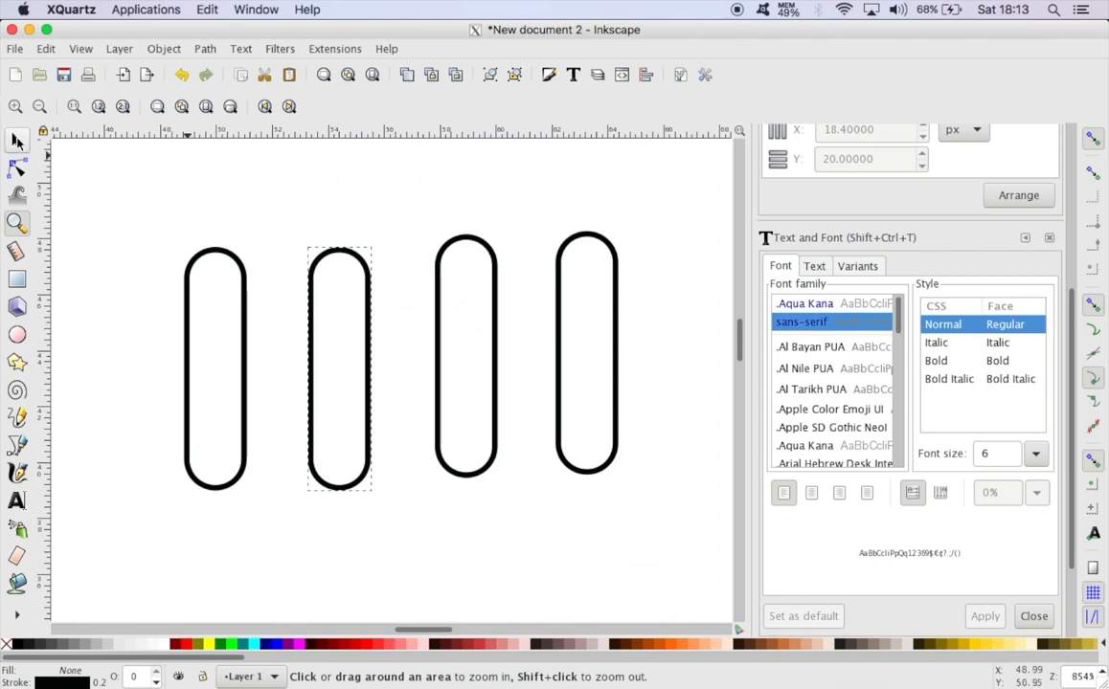
pyautogui.click(18, 142)
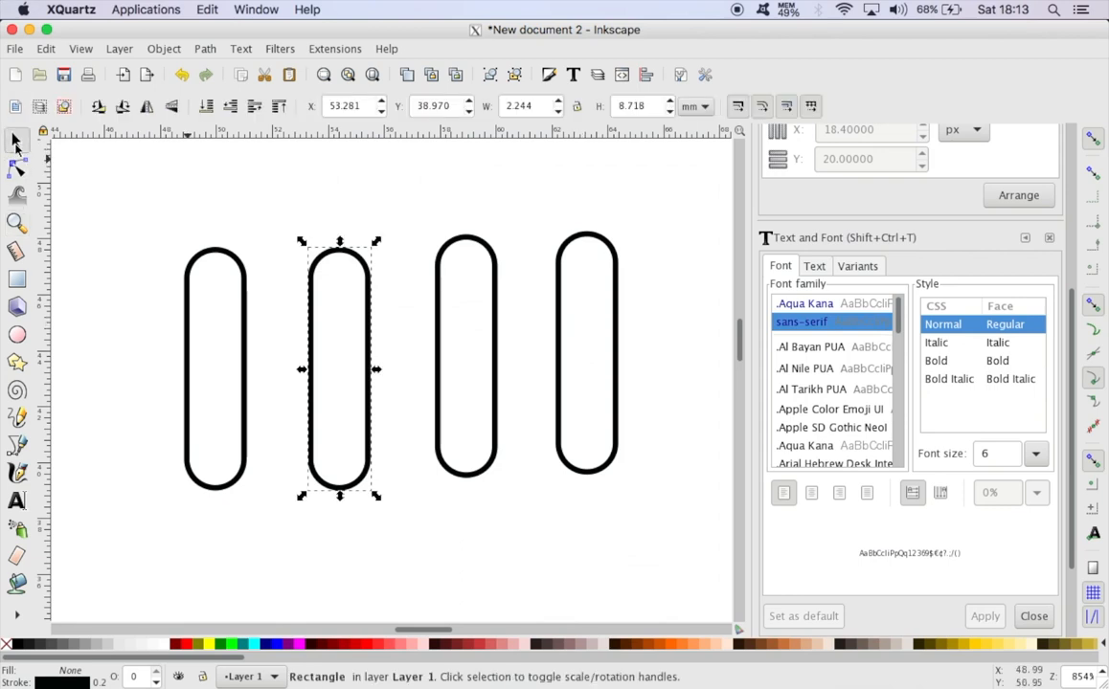
pyautogui.moveTo(349, 343)
pyautogui.mouseDown()
pyautogui.moveTo(317, 271)
pyautogui.moveTo(322, 371)
pyautogui.moveTo(280, 302)
pyautogui.mouseUp()
pyautogui.click(311, 367)
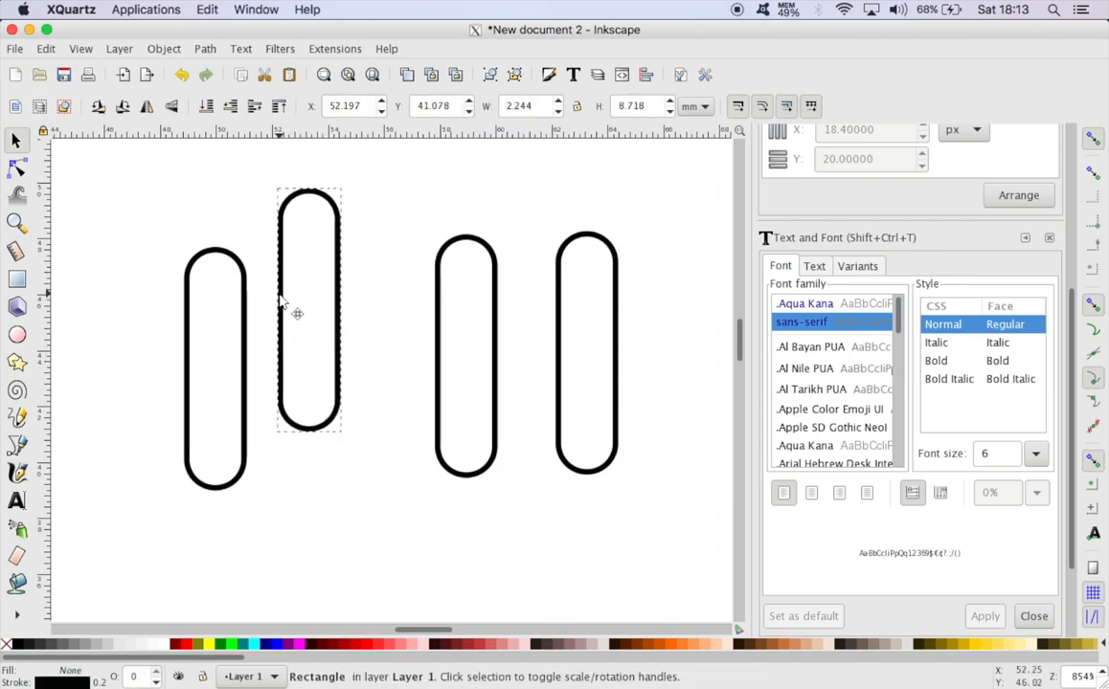
pyautogui.click(438, 337)
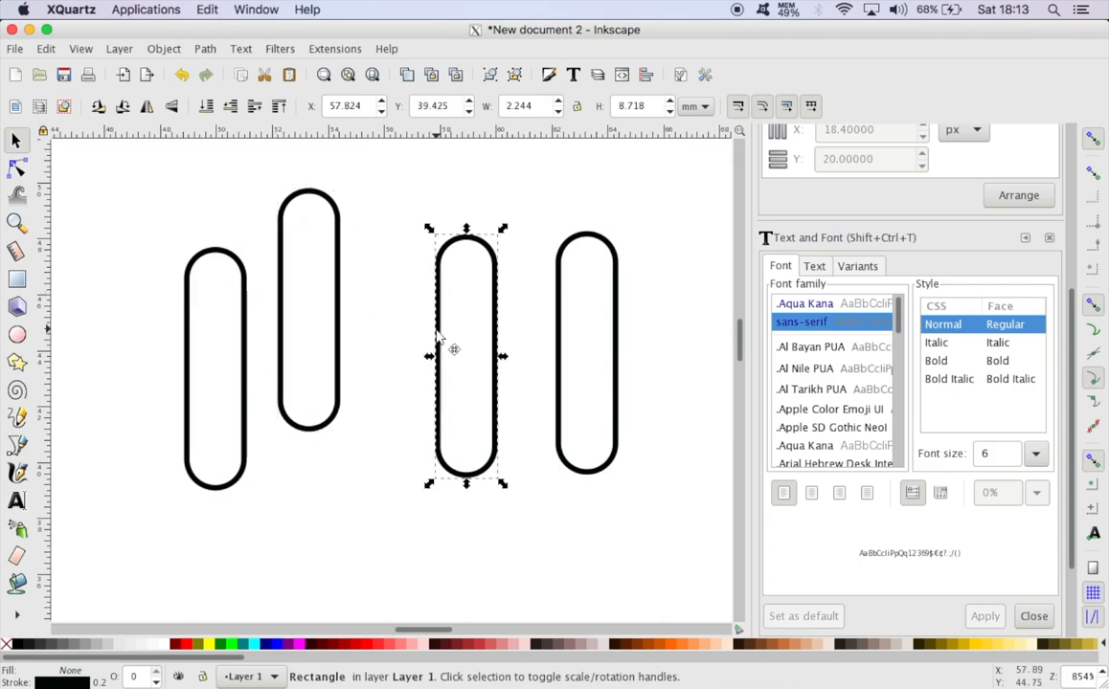
pyautogui.moveTo(438, 337); pyautogui.dragTo(372, 361)
pyautogui.click(371, 361)
pyautogui.moveTo(574, 364); pyautogui.dragTo(464, 304)
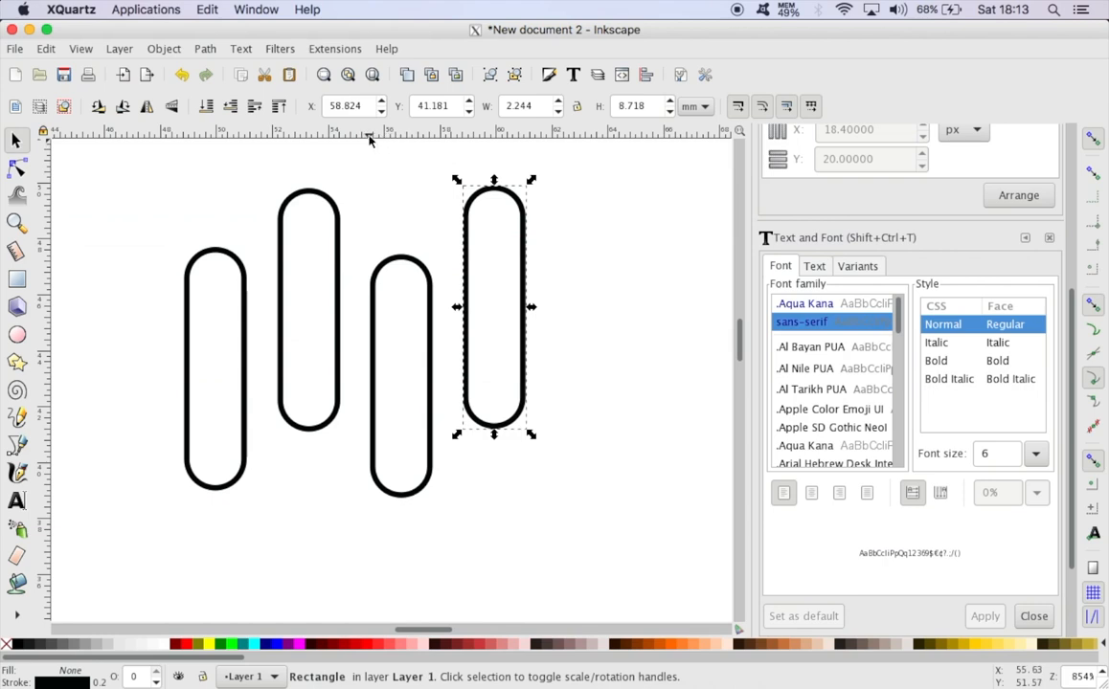
# Add a horizontal guide at 41 mm and snap the bottoms of the fourth and second bars to it.
pyautogui.moveTo(369, 140); pyautogui.dragTo(400, 440)
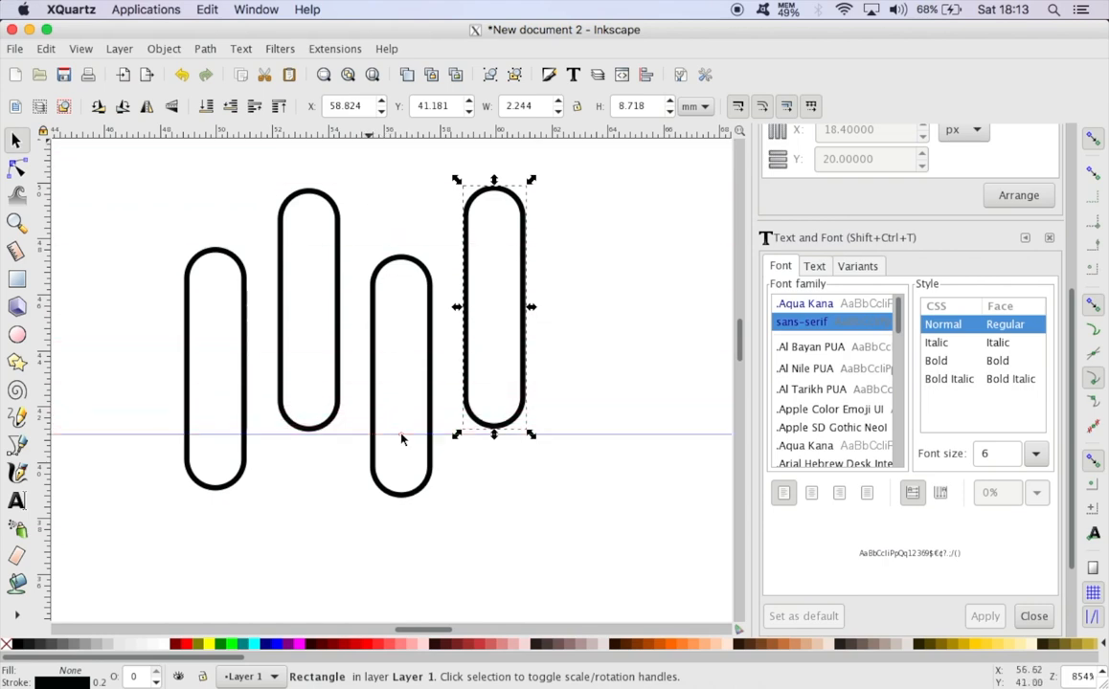
pyautogui.click(508, 445)
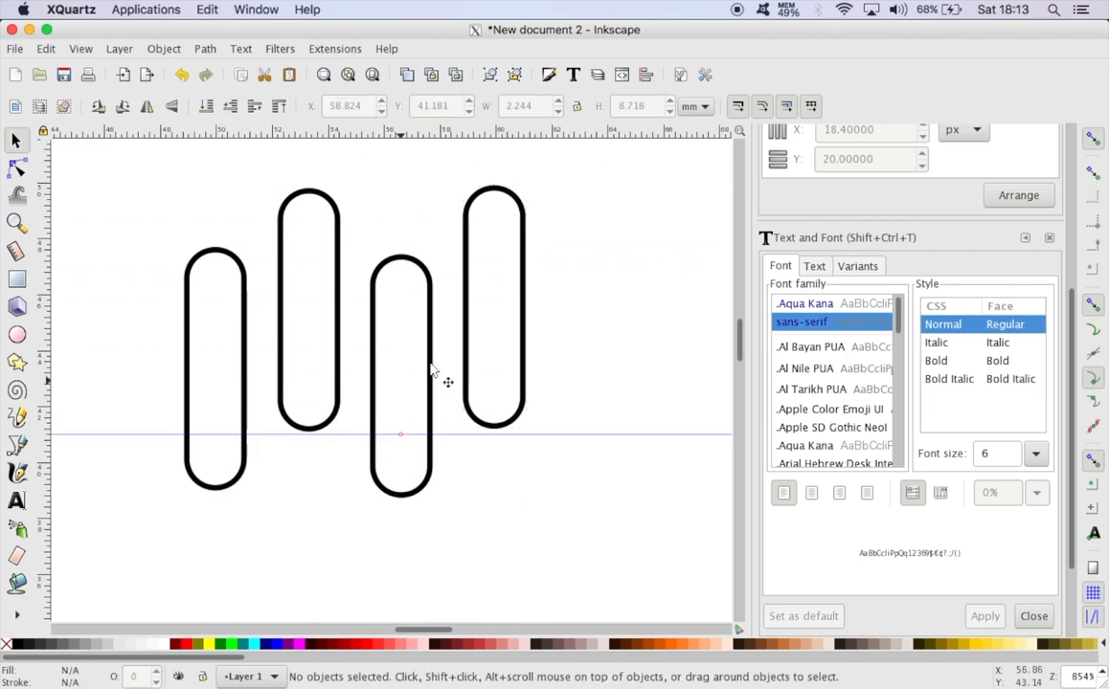
pyautogui.click(466, 317)
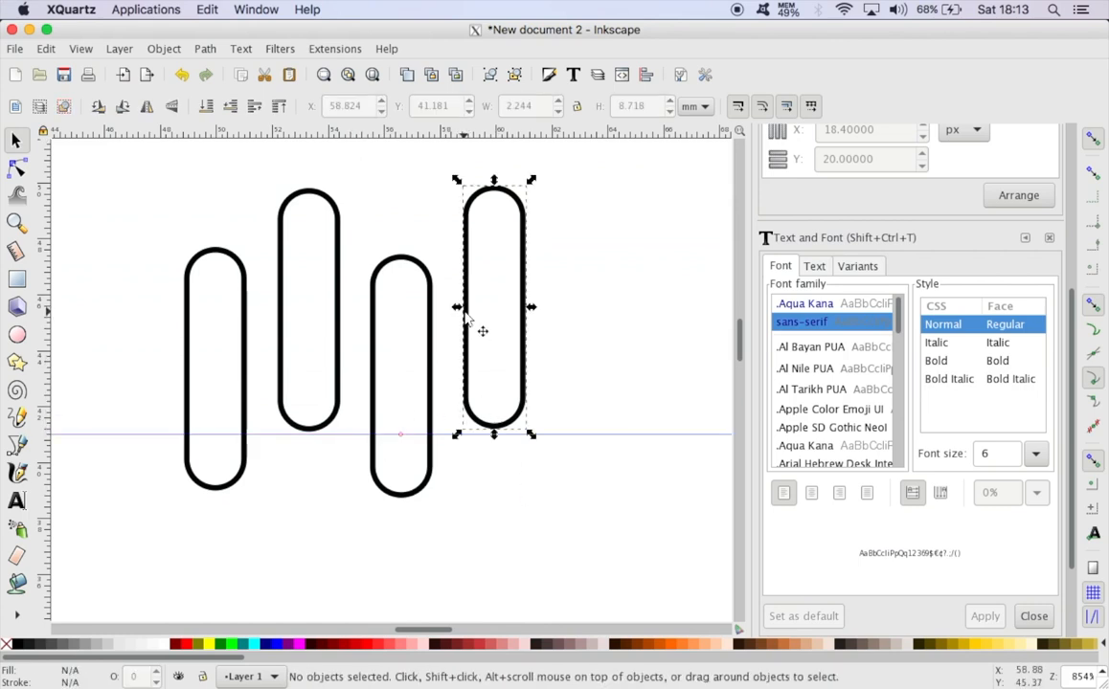
pyautogui.moveTo(465, 316); pyautogui.dragTo(471, 340)
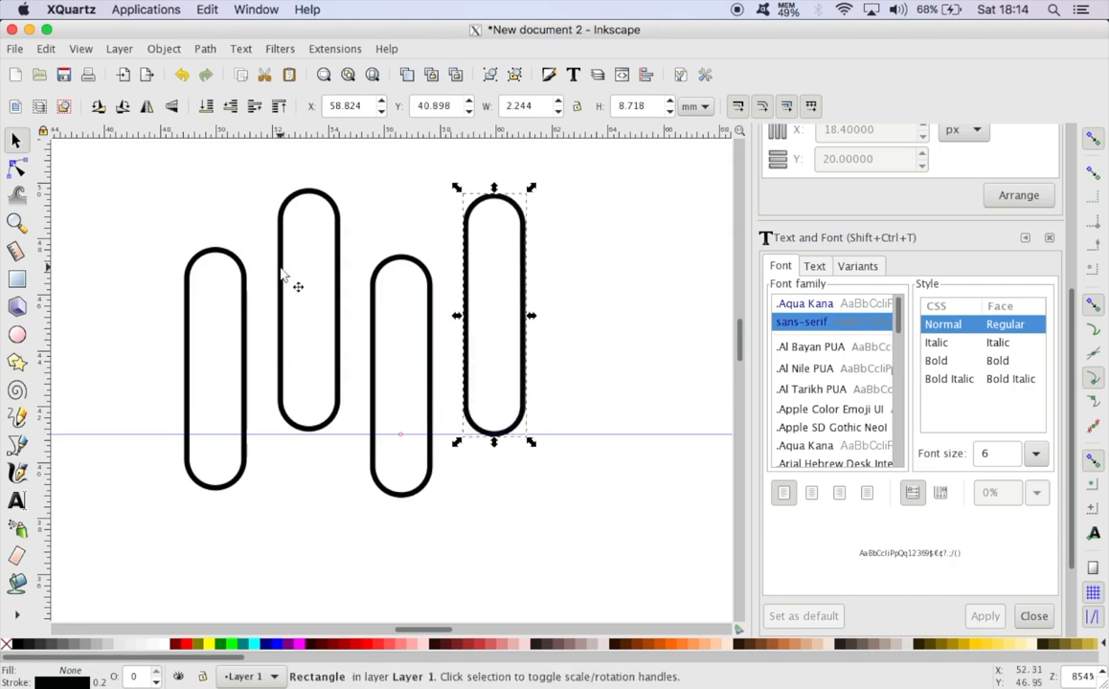
pyautogui.moveTo(280, 270); pyautogui.dragTo(283, 278)
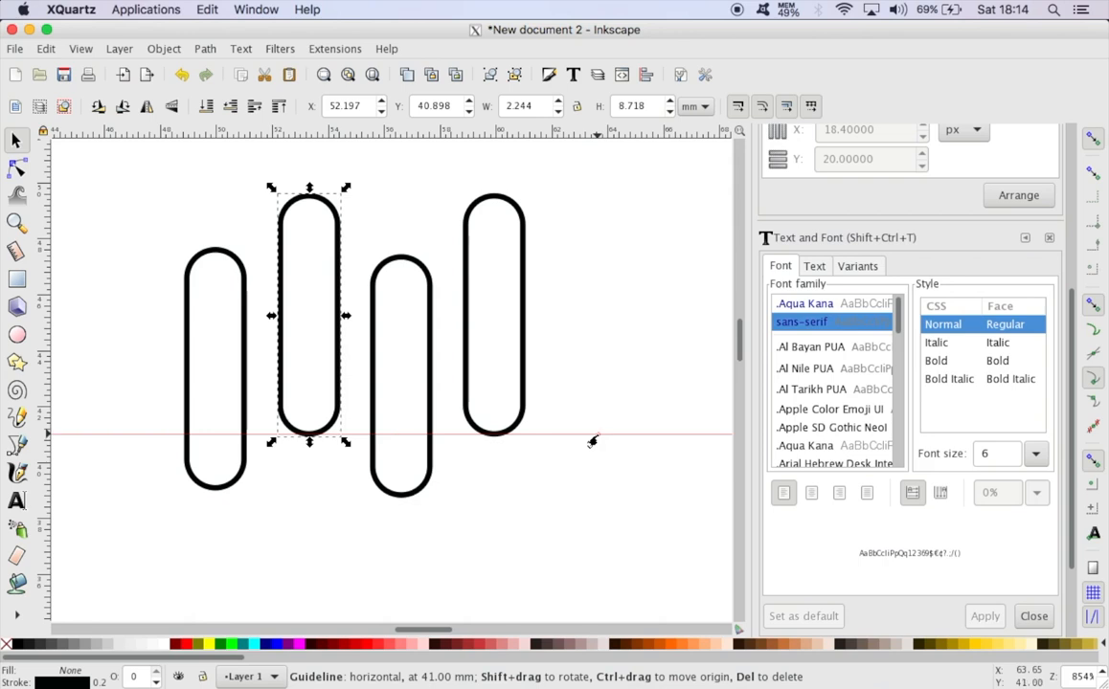
# Snap the bottoms of the first and third bars to the guide, moved down to 38.67 mm, and delete the guide.
pyautogui.moveTo(592, 441); pyautogui.dragTo(592, 506)
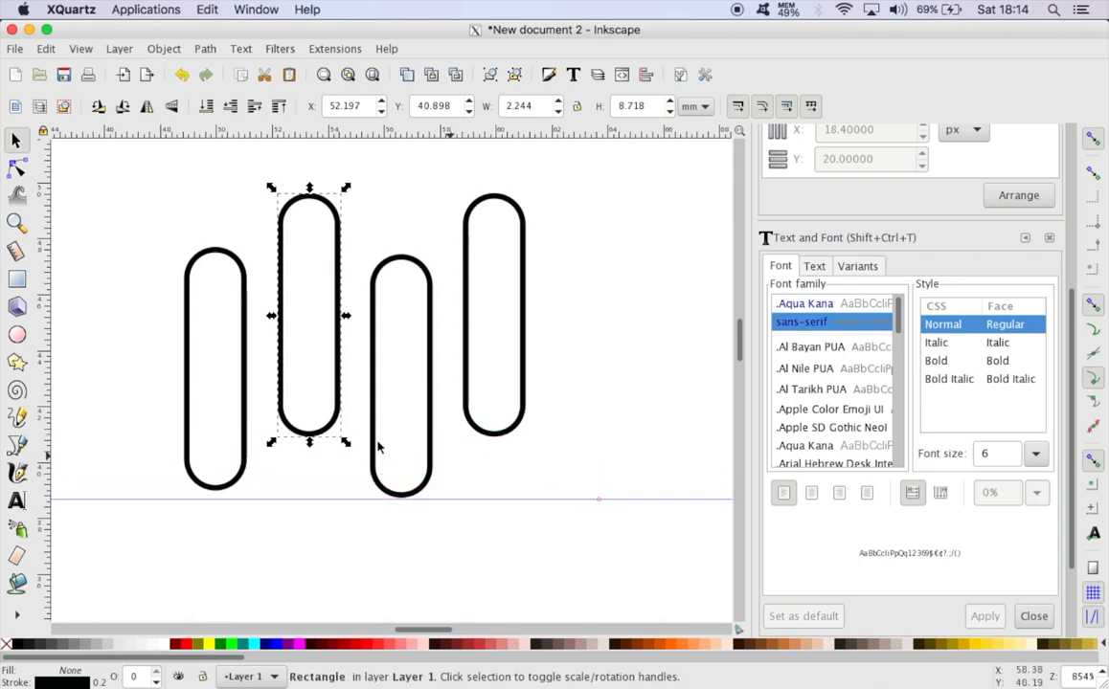
pyautogui.click(247, 368)
pyautogui.moveTo(247, 371); pyautogui.dragTo(250, 378)
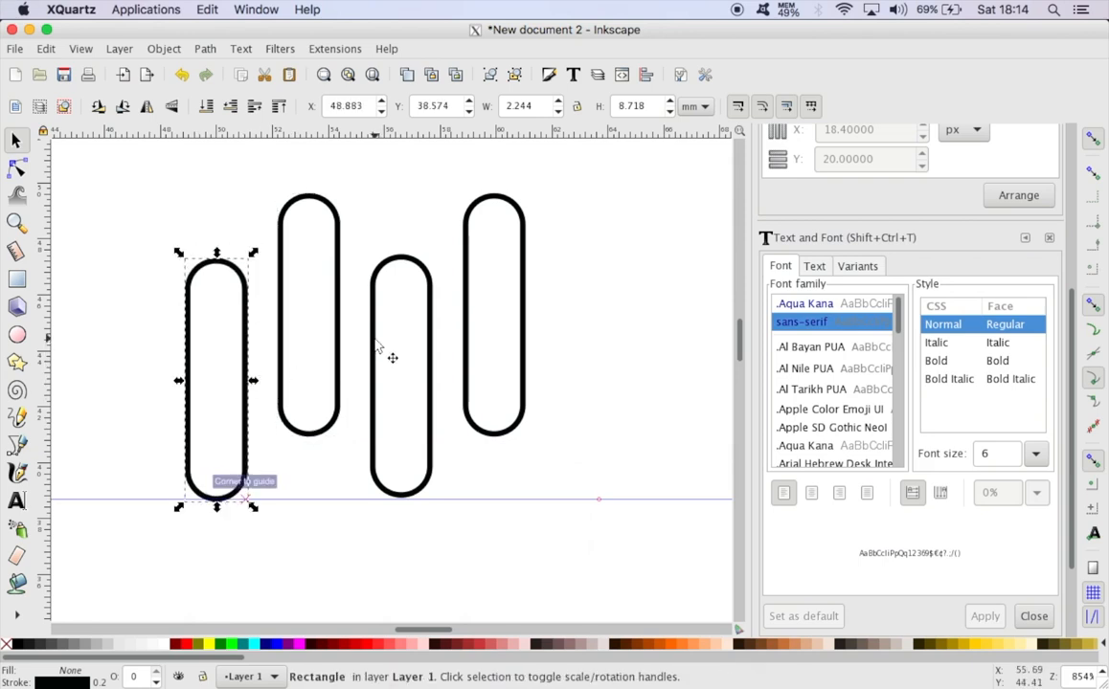
pyautogui.moveTo(378, 349); pyautogui.dragTo(378, 362)
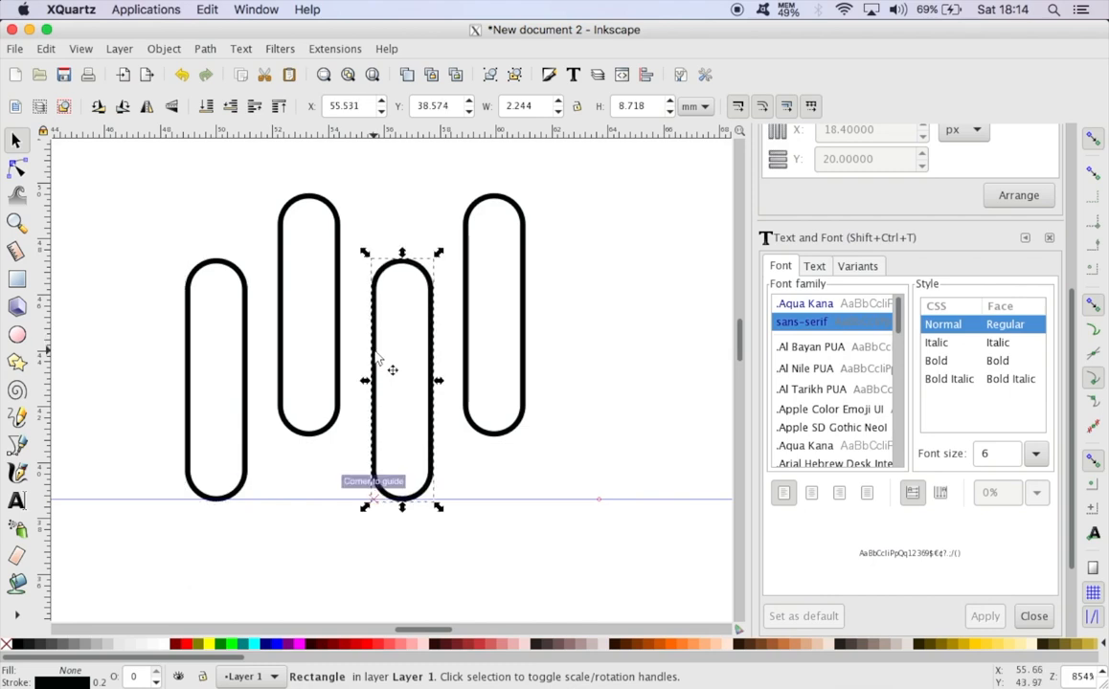
pyautogui.click(595, 340)
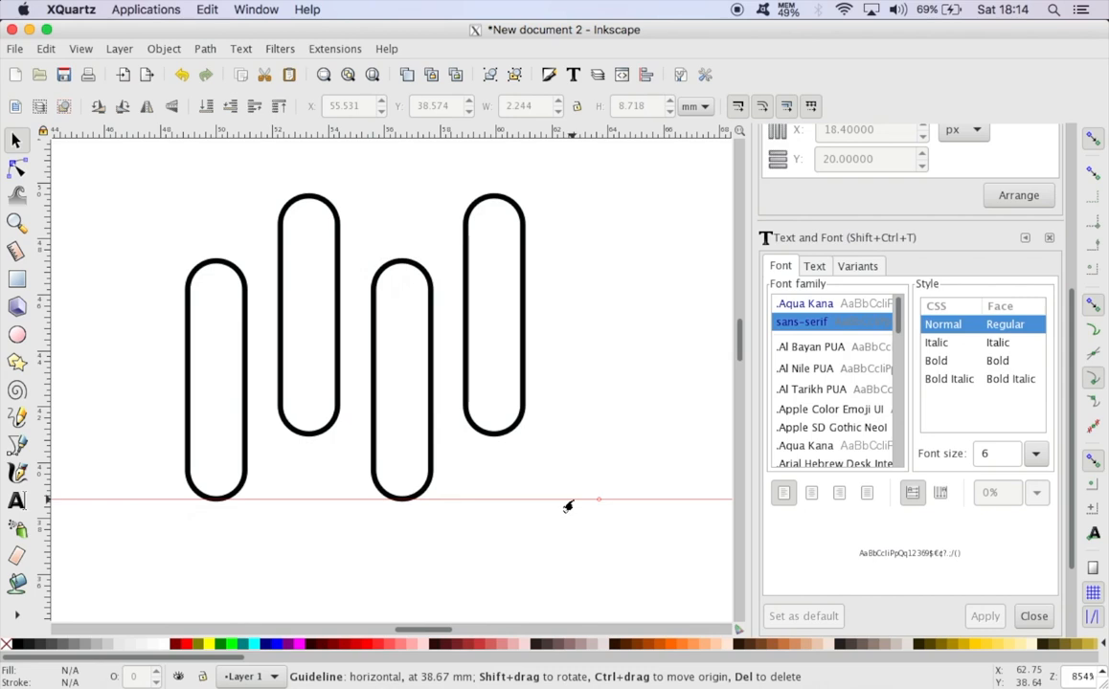
pyautogui.press('Delete')
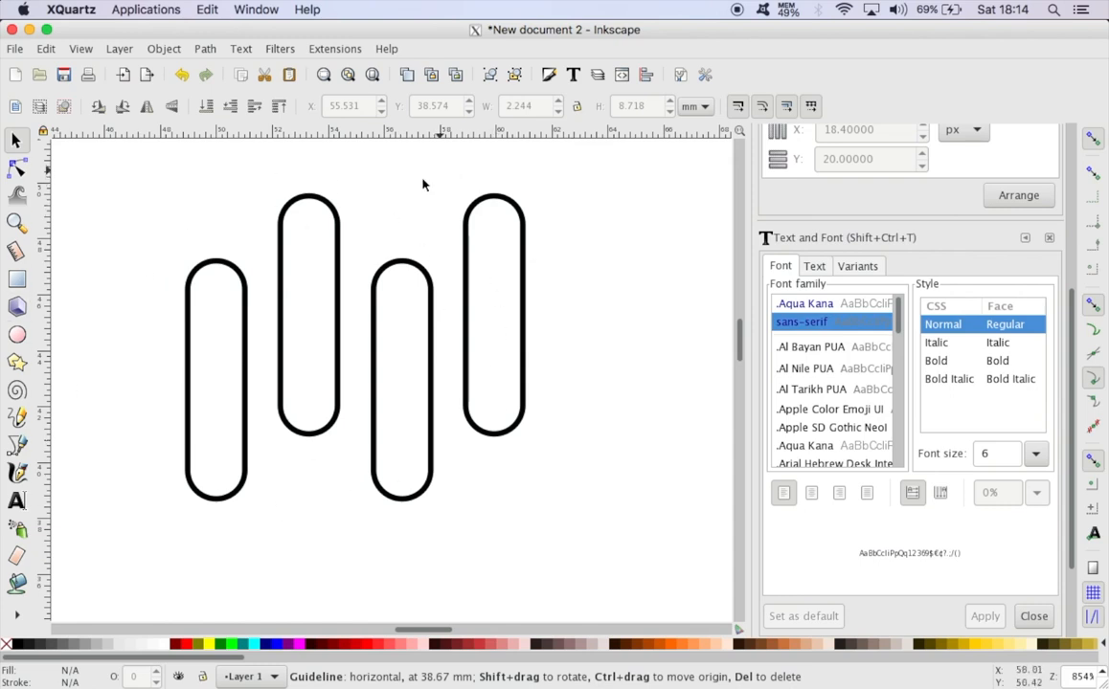
# Distribute the four staggered bars evenly in the horizontal direction by their centres.
pyautogui.click(373, 76)
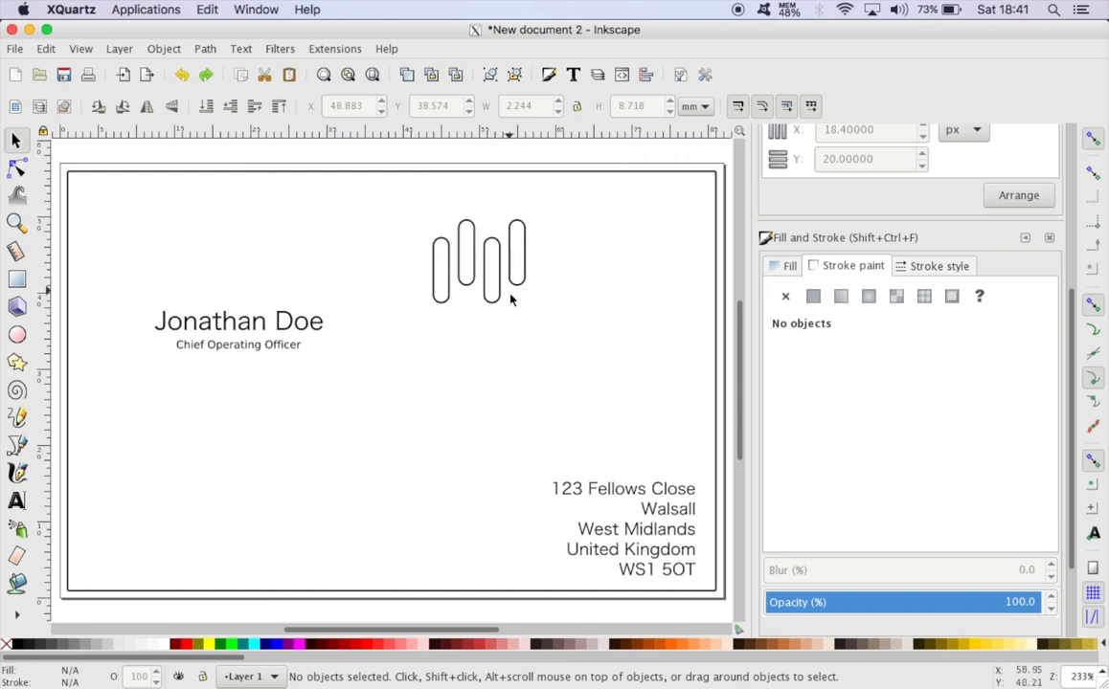
pyautogui.moveTo(409, 194)
pyautogui.mouseDown()
pyautogui.moveTo(525, 273)
pyautogui.moveTo(560, 342)
pyautogui.mouseUp()
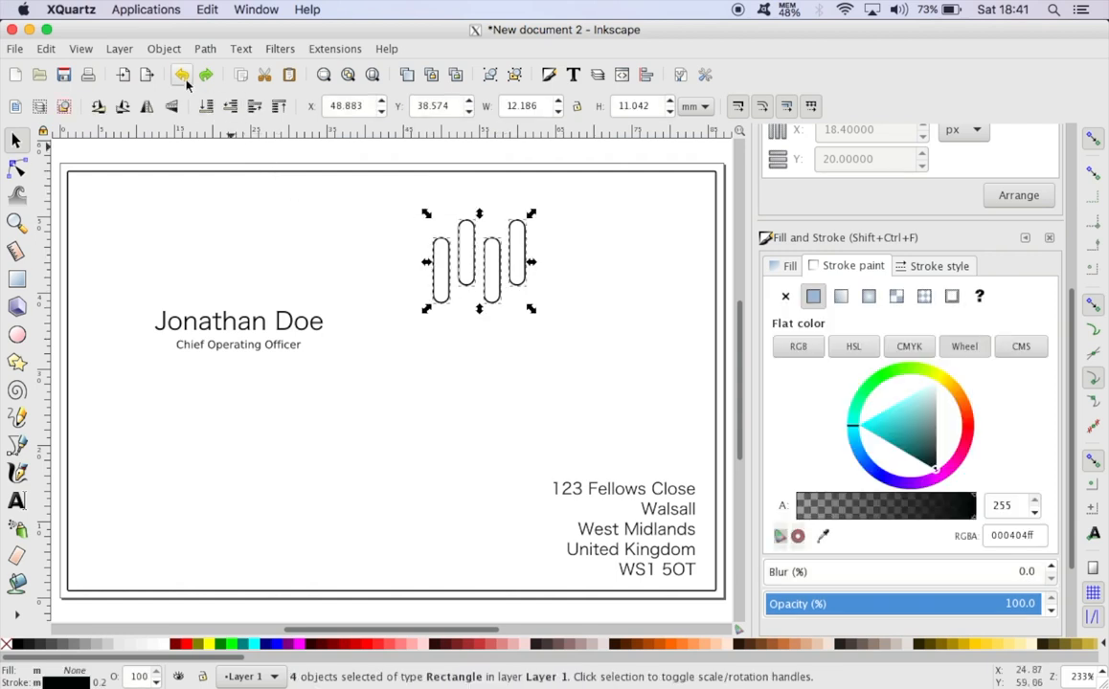
pyautogui.click(164, 49)
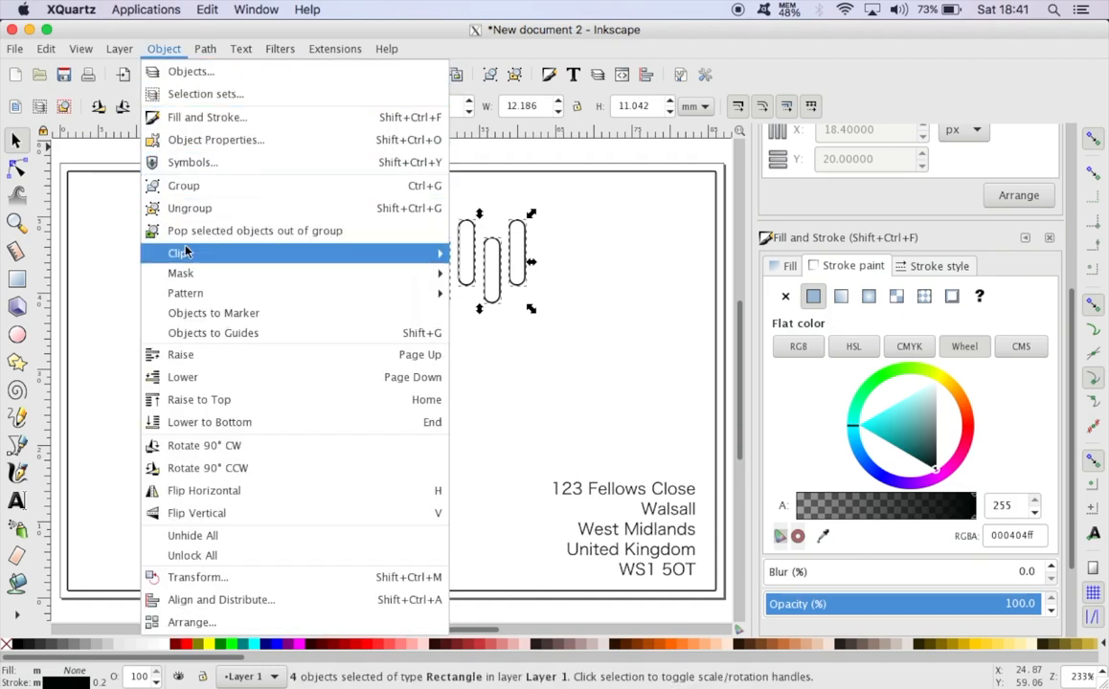
pyautogui.click(219, 601)
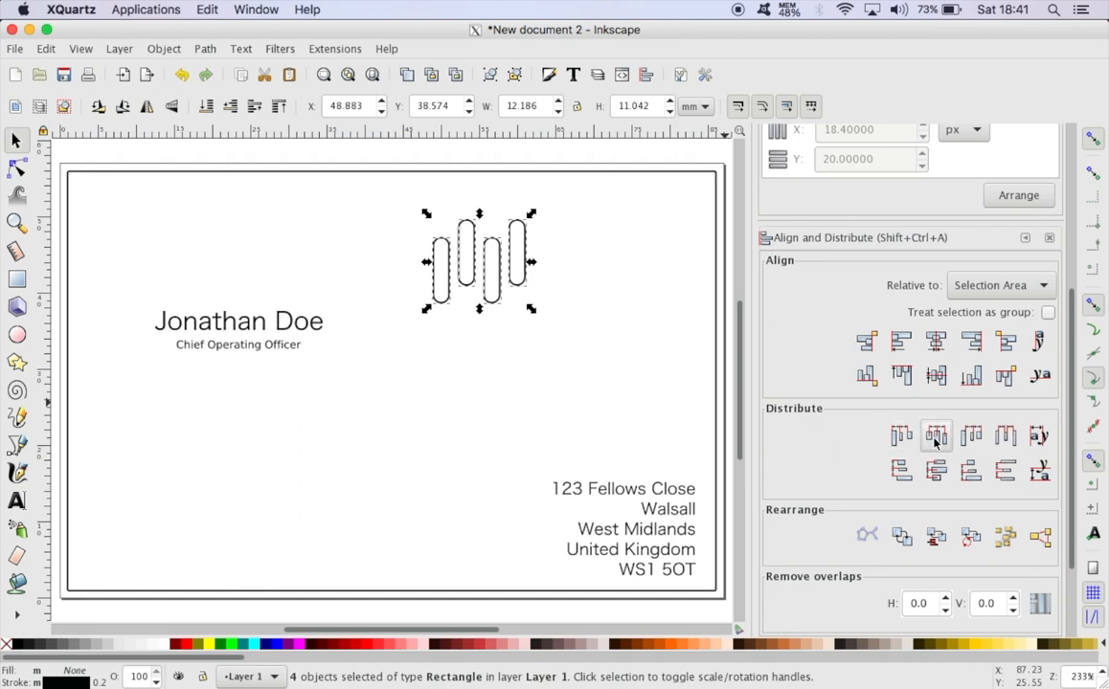
pyautogui.click(495, 378)
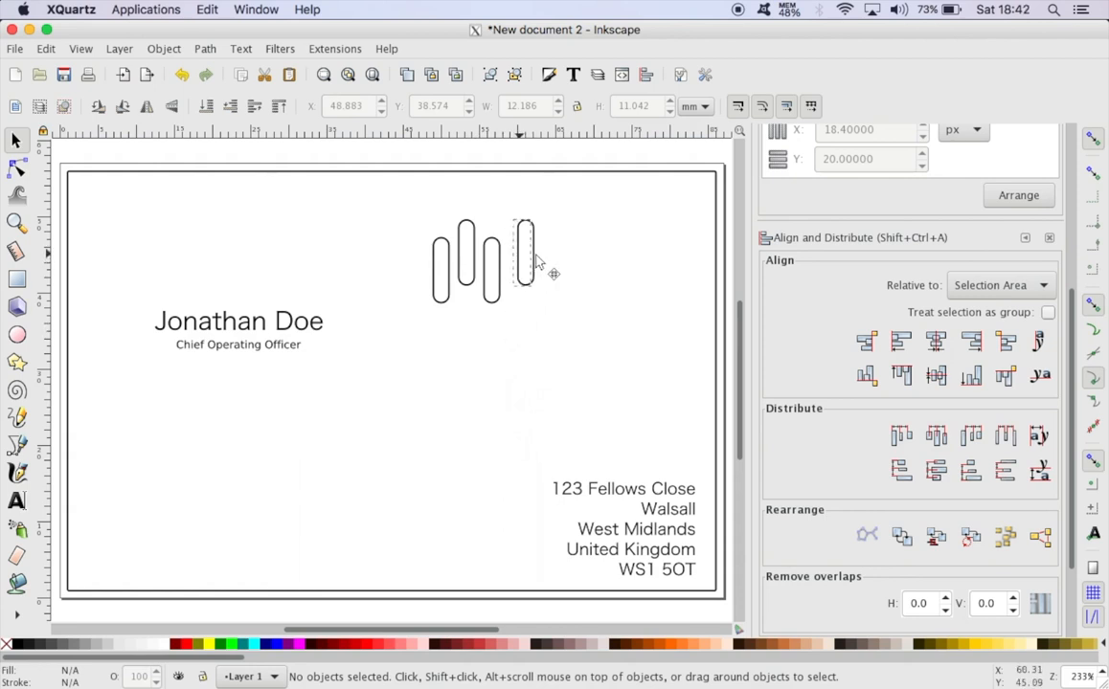
# Shift the fourth and third bars to uneven spacing, then distribute the centres of all four bars evenly in the horizontal direction.
pyautogui.moveTo(526, 263); pyautogui.dragTo(503, 262)
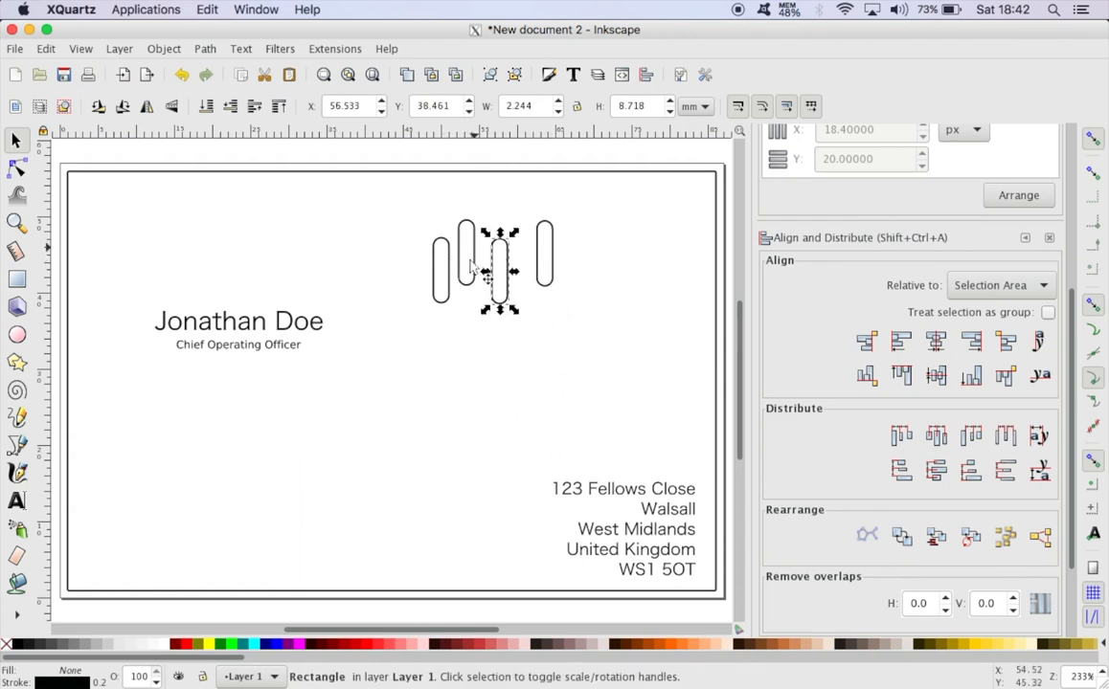
pyautogui.moveTo(401, 205); pyautogui.dragTo(581, 344)
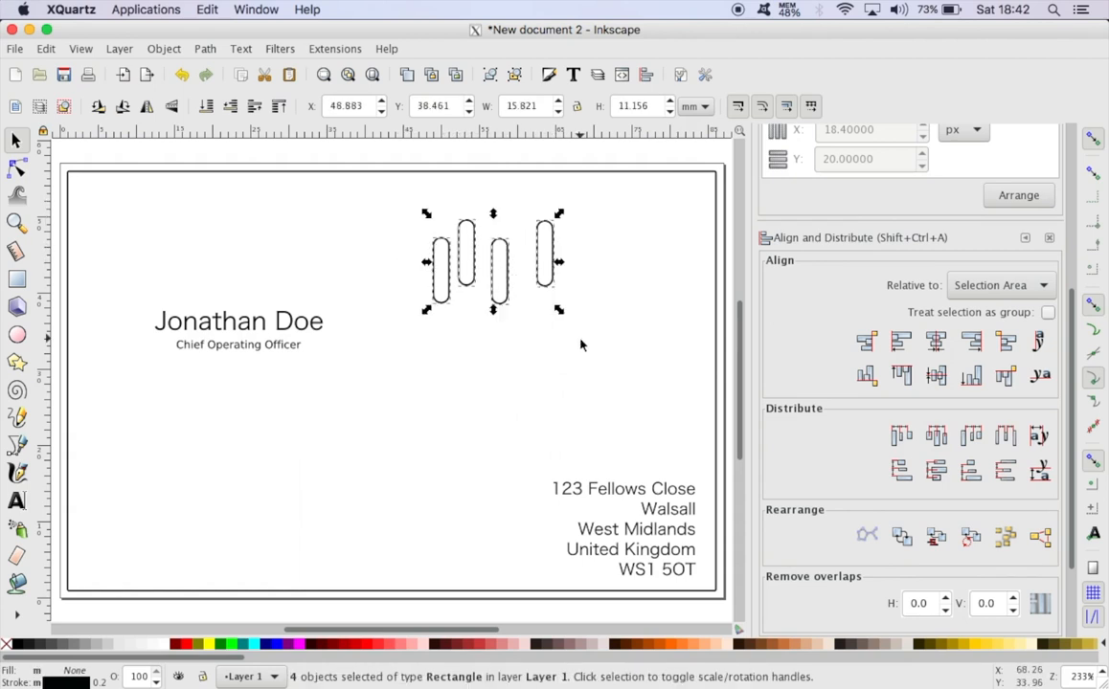
pyautogui.click(938, 436)
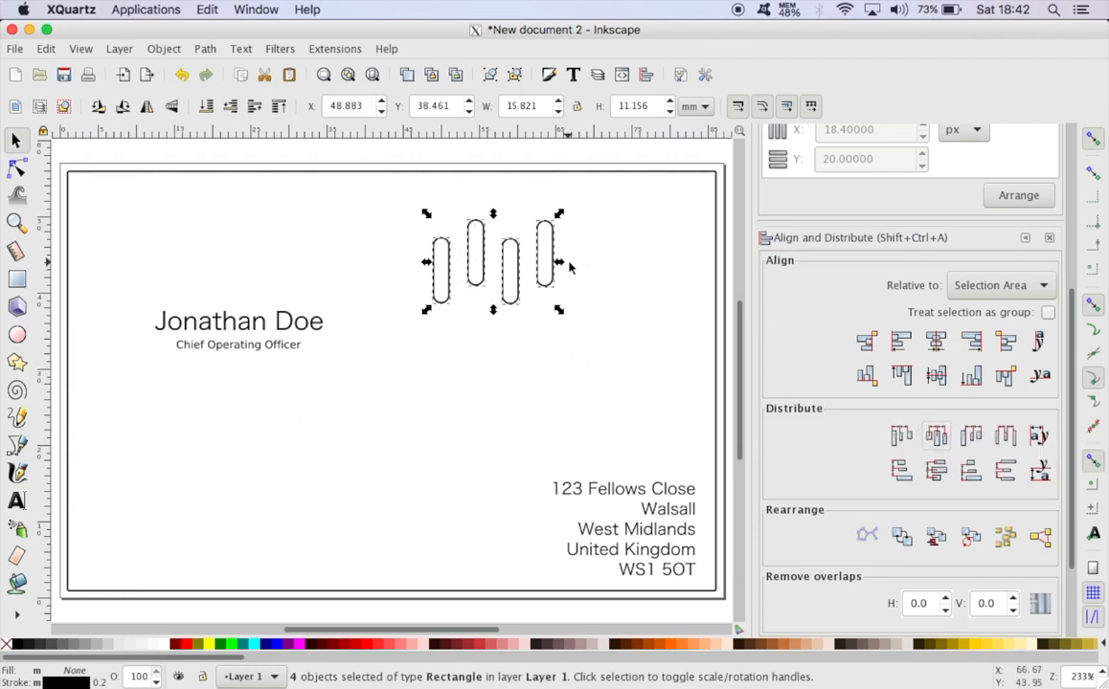
pyautogui.click(378, 228)
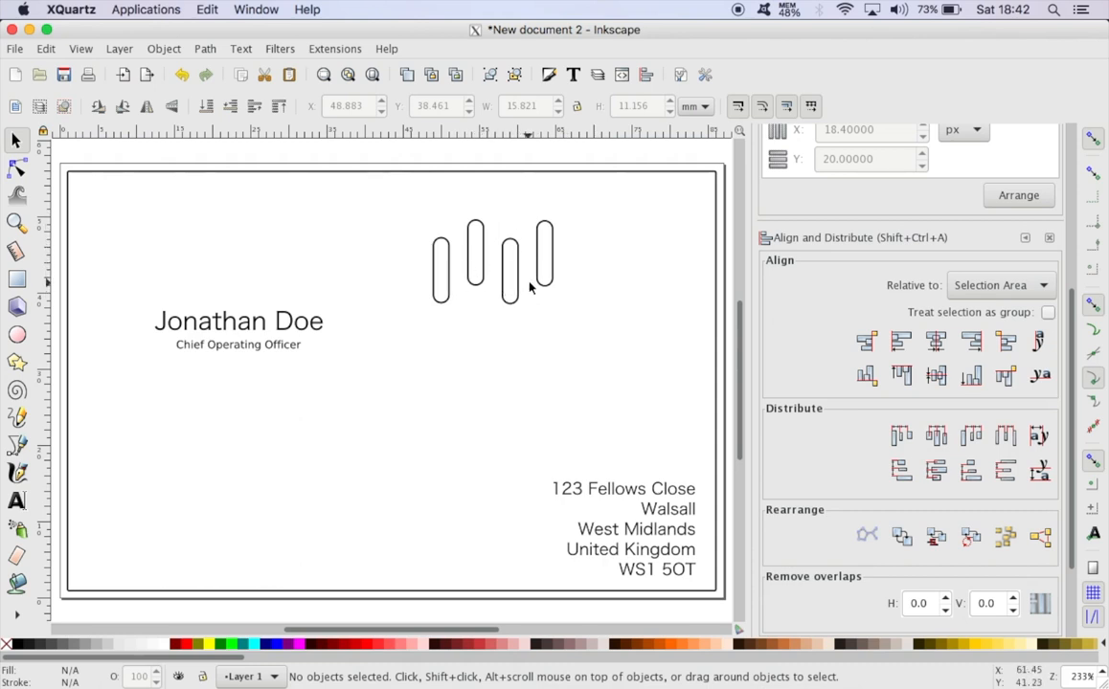
# Undo the last distribution and the moves of the third and fourth bars.
pyautogui.click(182, 75)
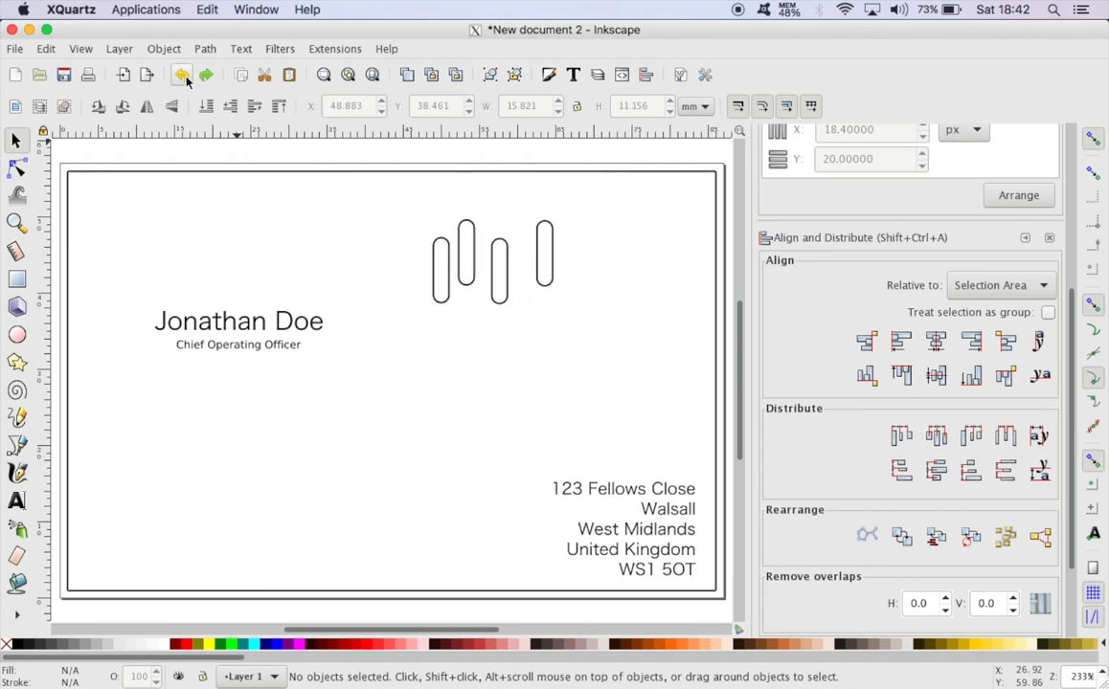
pyautogui.click(187, 82)
pyautogui.click(187, 82)
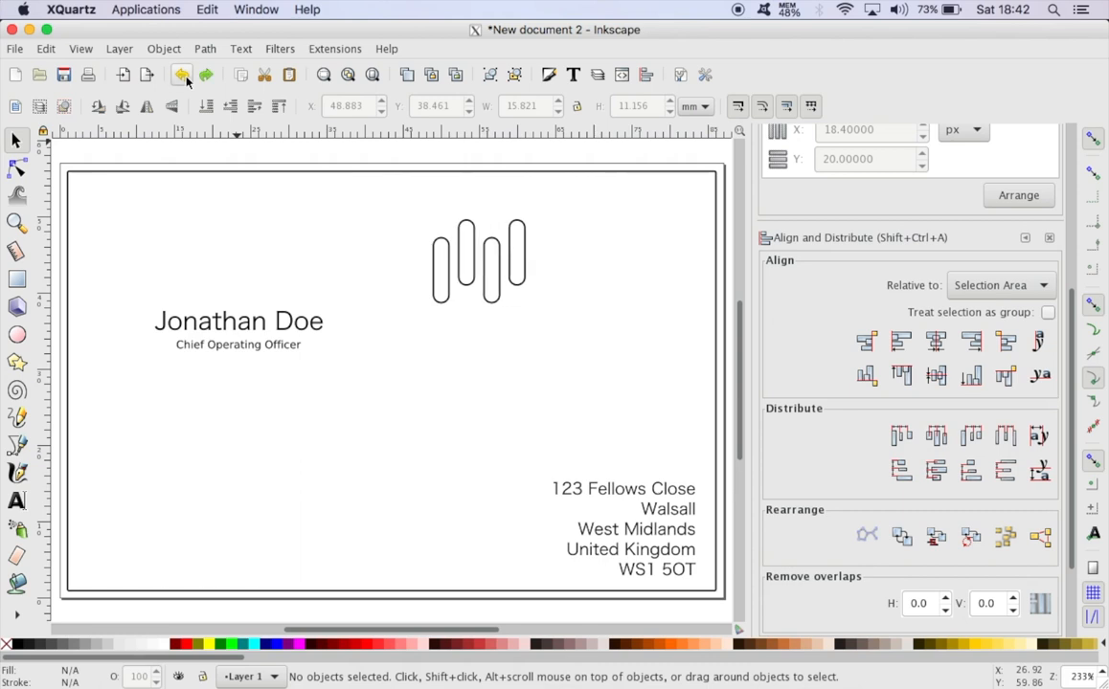
pyautogui.moveTo(389, 216); pyautogui.dragTo(555, 388)
pyautogui.rightClick(515, 369)
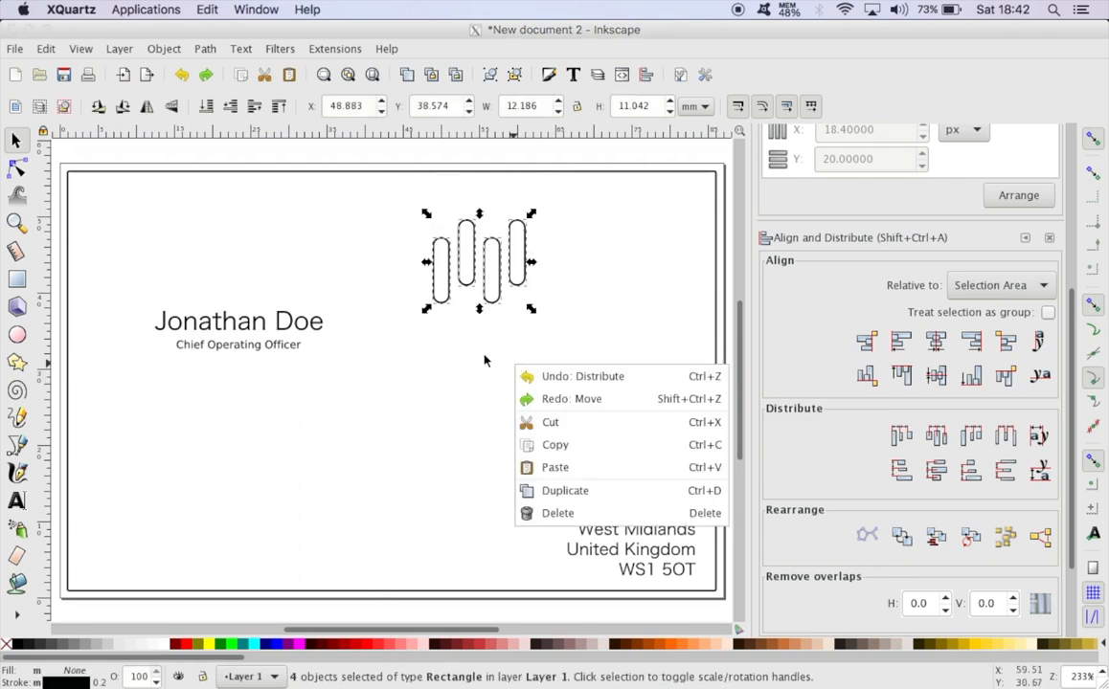
pyautogui.click(473, 359)
pyautogui.click(473, 359)
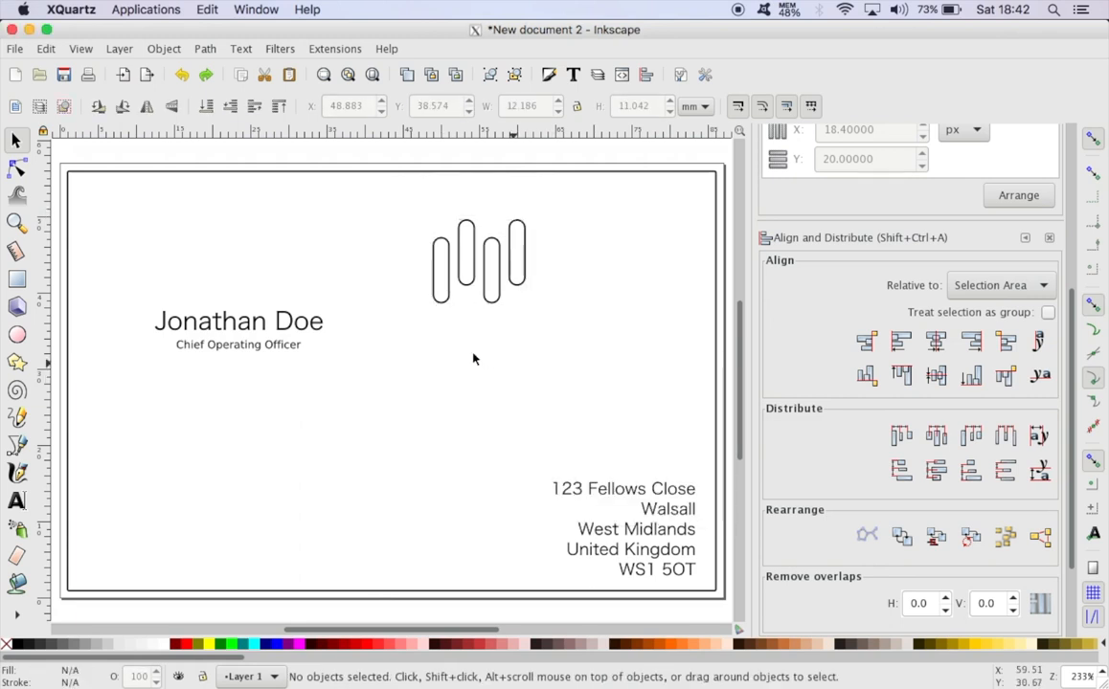
# Give the first bar of the logo a flat bright cyan stroke colour.
pyautogui.click(445, 305)
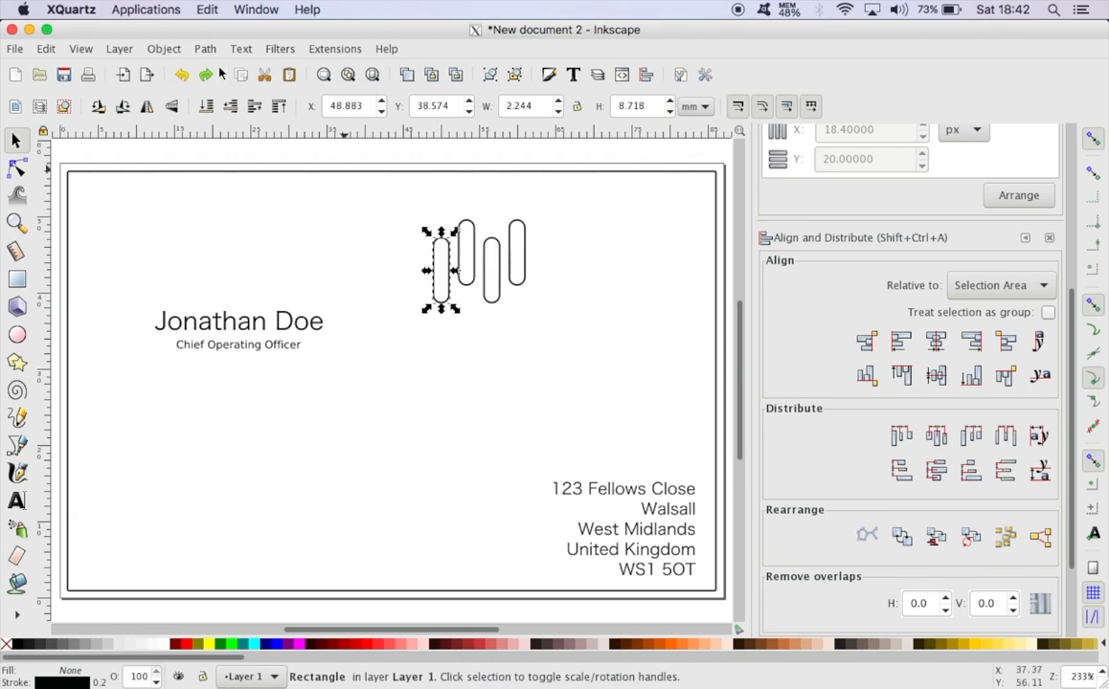
pyautogui.click(163, 49)
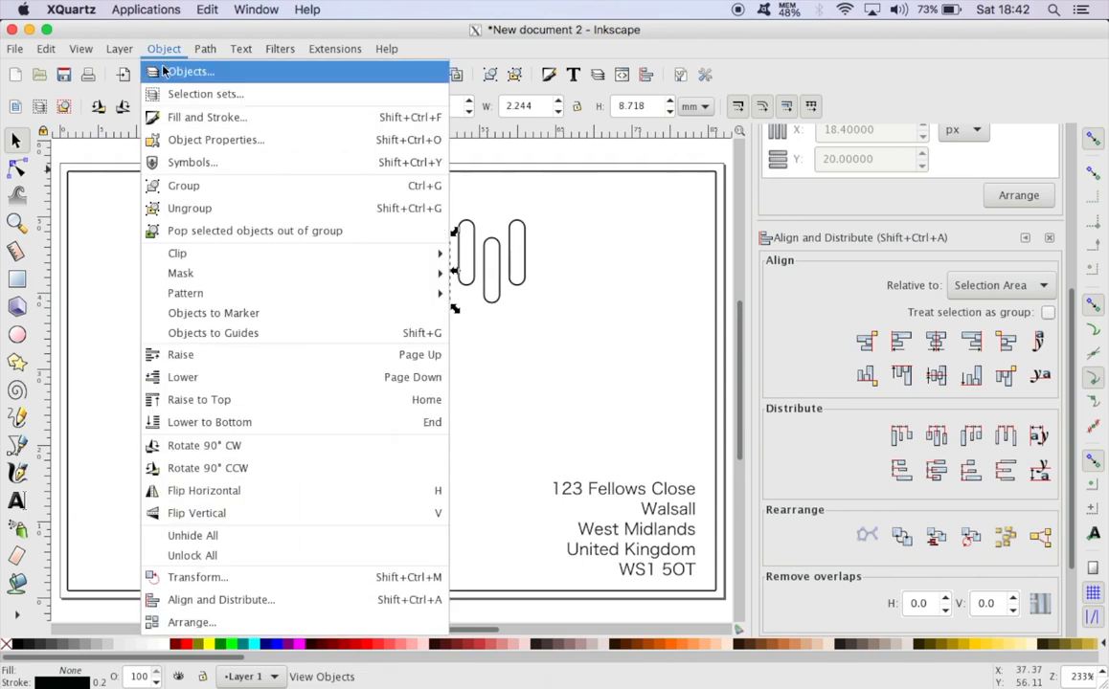
pyautogui.click(173, 118)
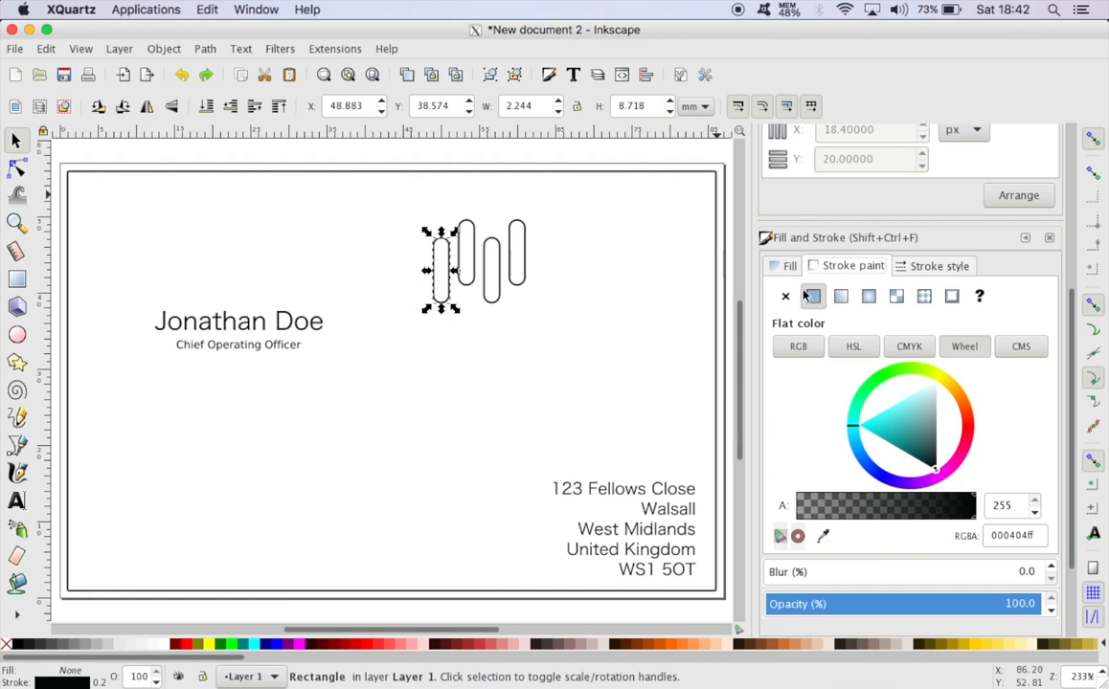
pyautogui.click(866, 430)
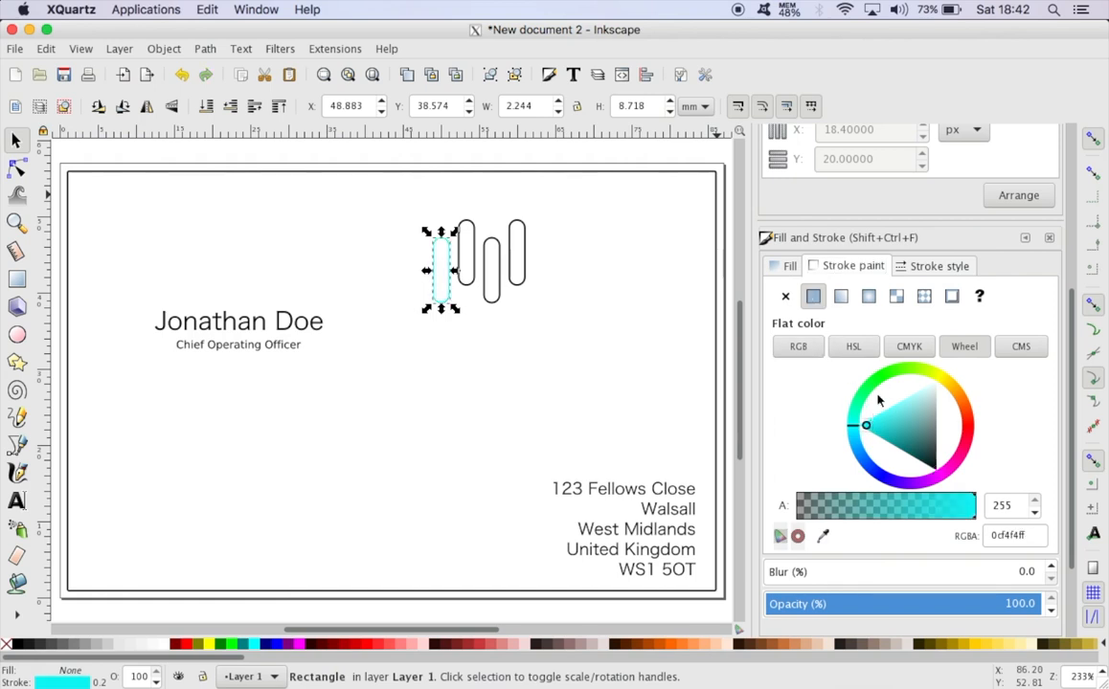
pyautogui.click(885, 413)
pyautogui.moveTo(855, 418)
pyautogui.mouseDown()
pyautogui.moveTo(858, 406)
pyautogui.moveTo(853, 425)
pyautogui.mouseUp()
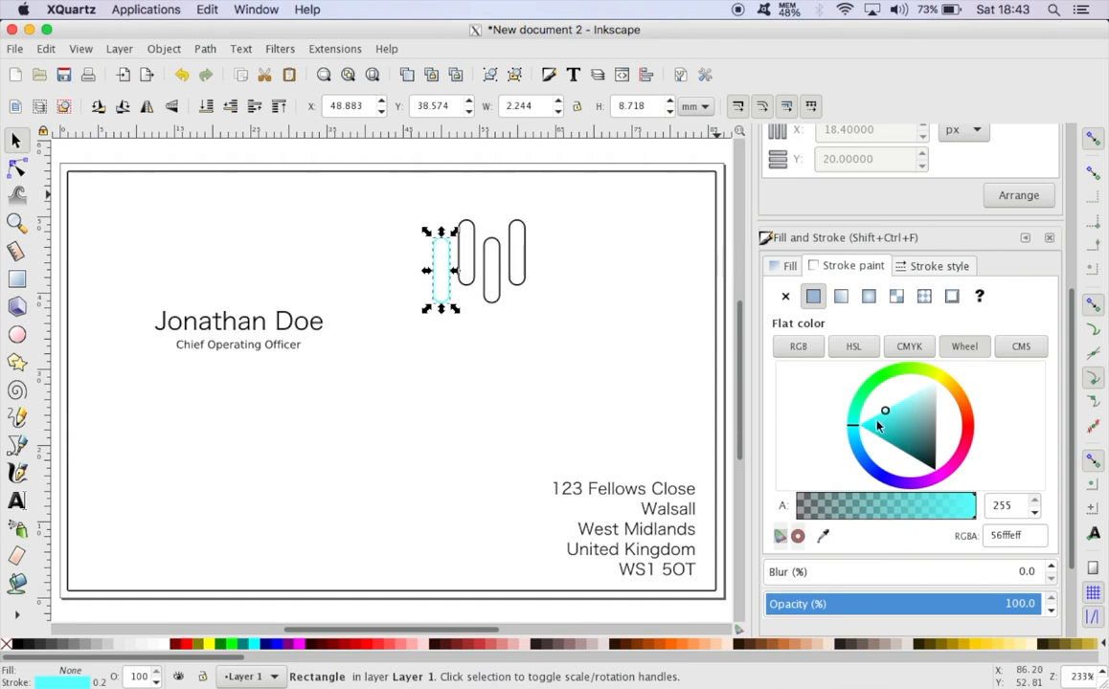
pyautogui.click(435, 303)
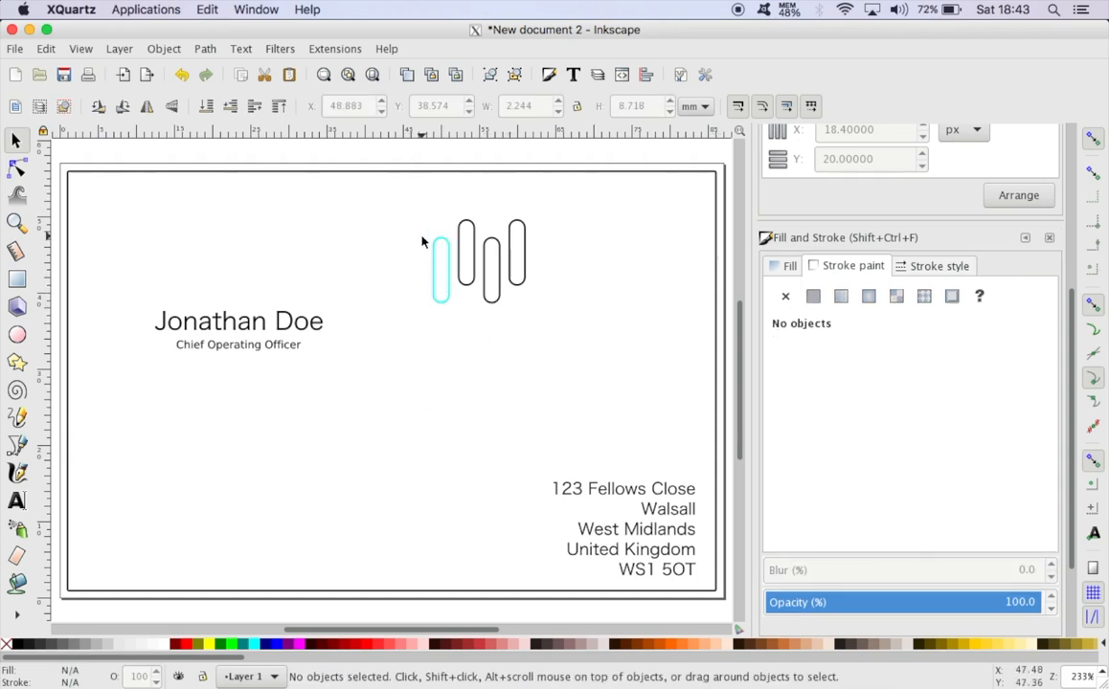
# Scale the four bars down together to about 8 x 7.2 mm, placed at about X 51.7 mm, Y 41.2 mm.
pyautogui.moveTo(414, 208)
pyautogui.mouseDown()
pyautogui.moveTo(535, 279)
pyautogui.moveTo(558, 331)
pyautogui.mouseUp()
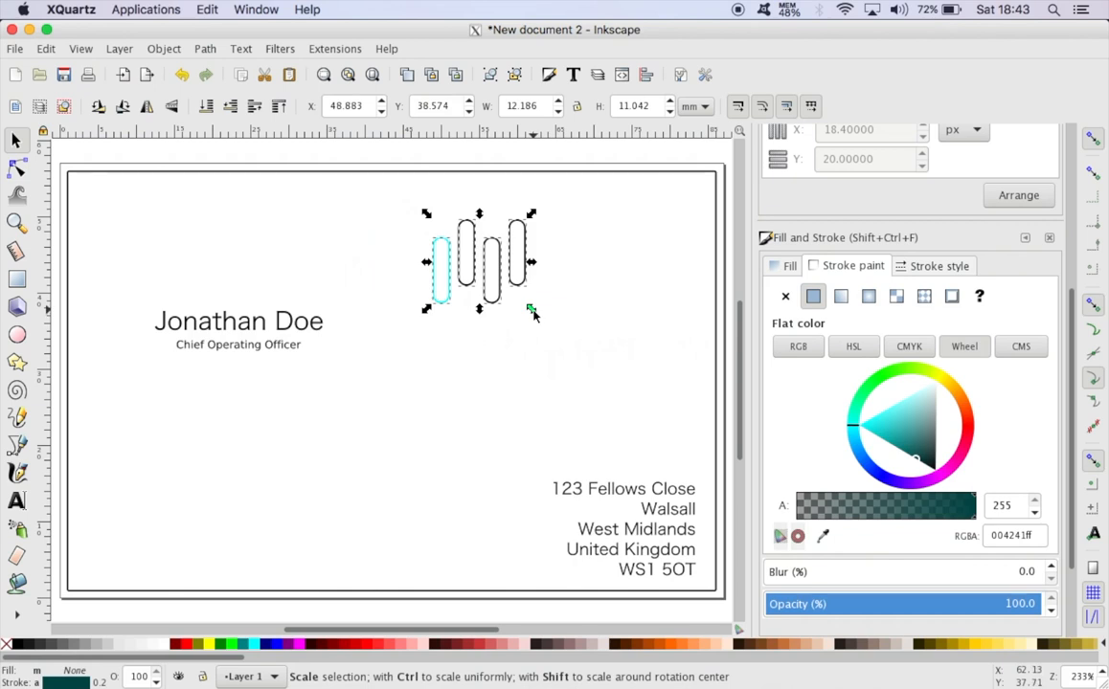
pyautogui.moveTo(532, 313); pyautogui.dragTo(515, 278)
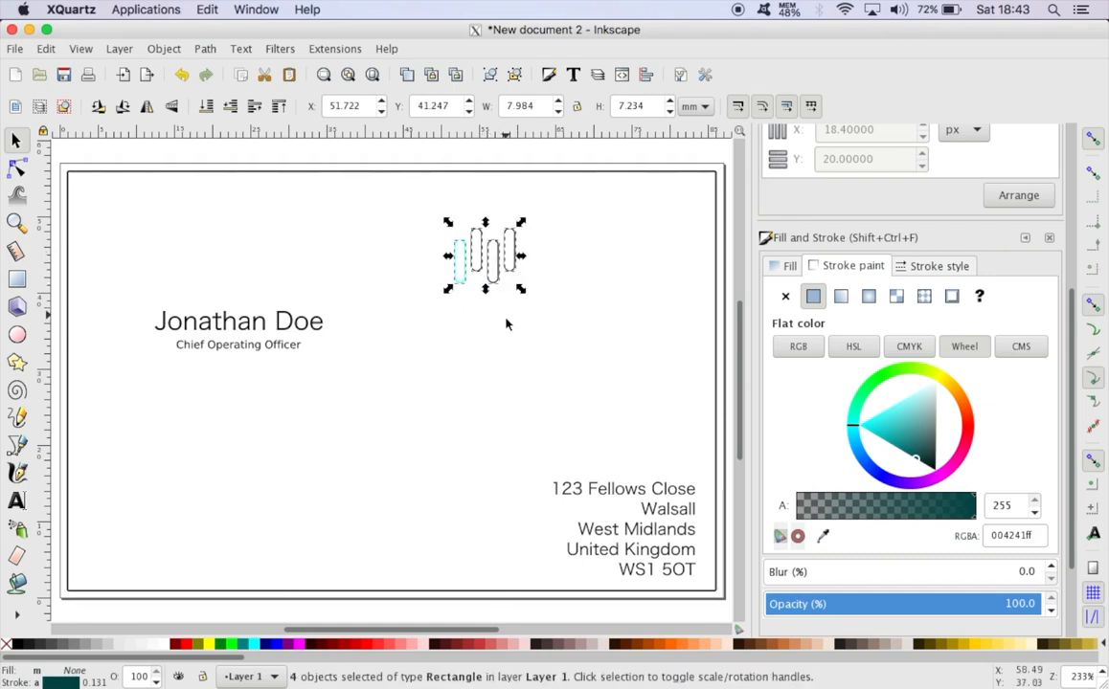
pyautogui.click(504, 327)
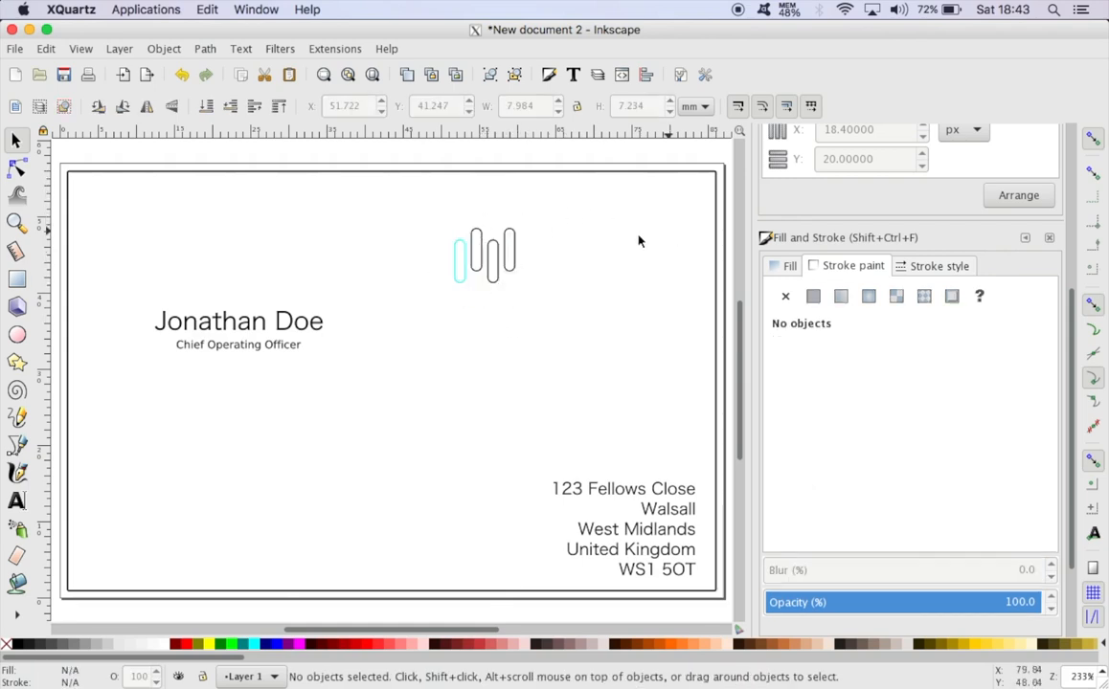
# Add the text "ROBUST" beside the upper end of the fourth bar.
pyautogui.click(16, 503)
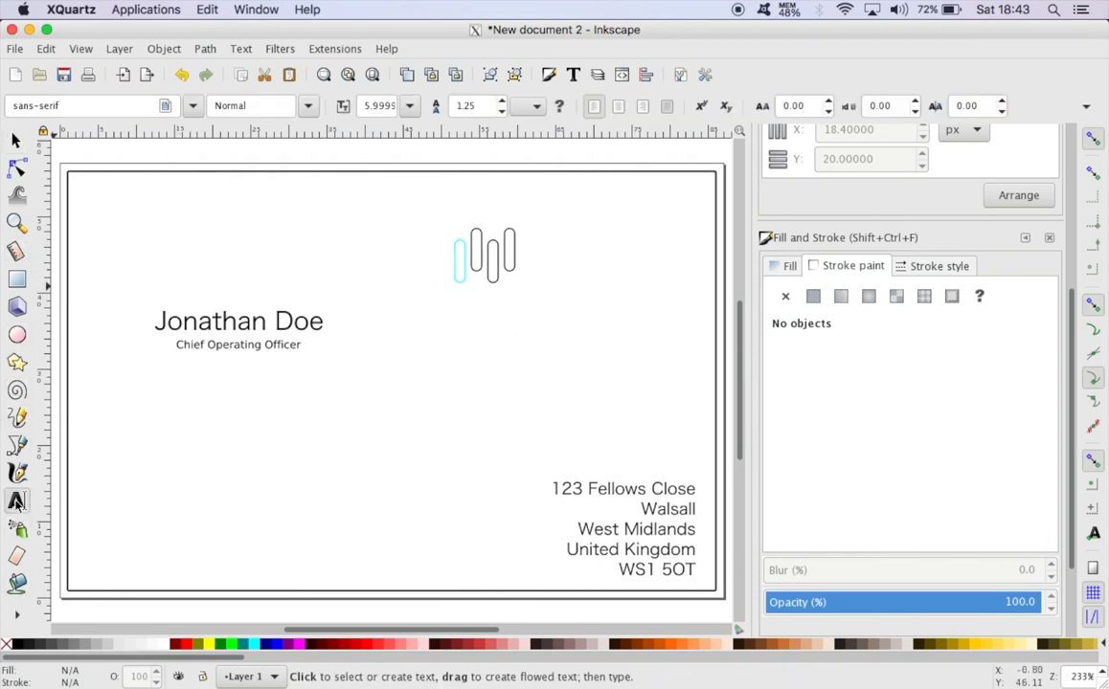
pyautogui.click(537, 234)
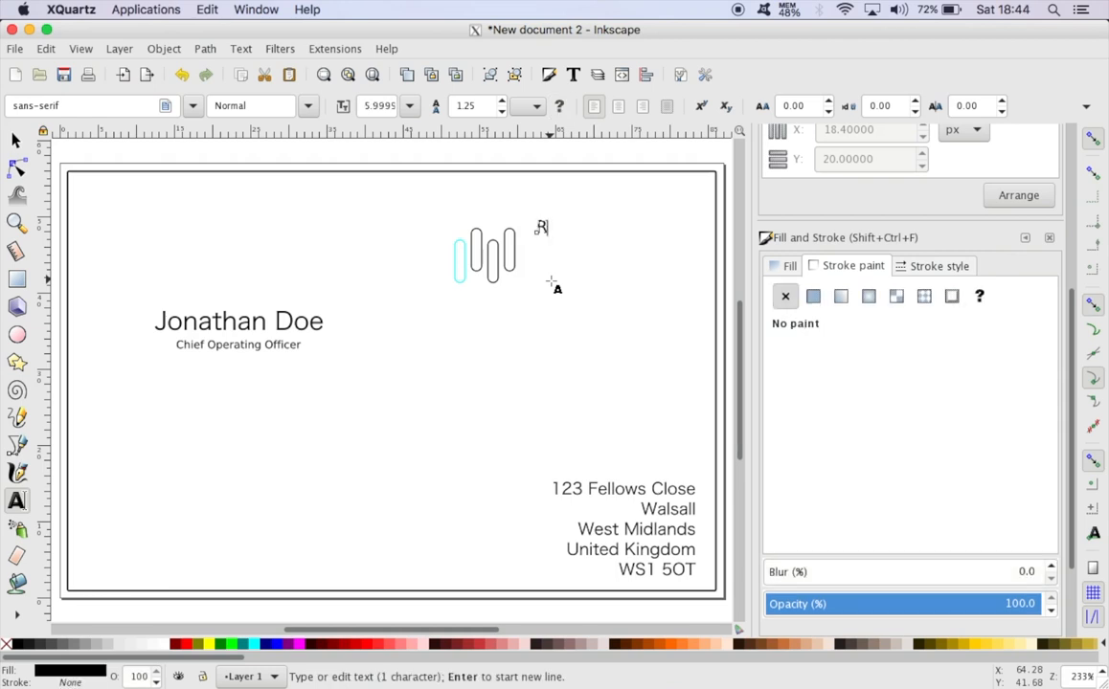
pyautogui.write('Ro')
pyautogui.press('BackSpace')
pyautogui.write('o')
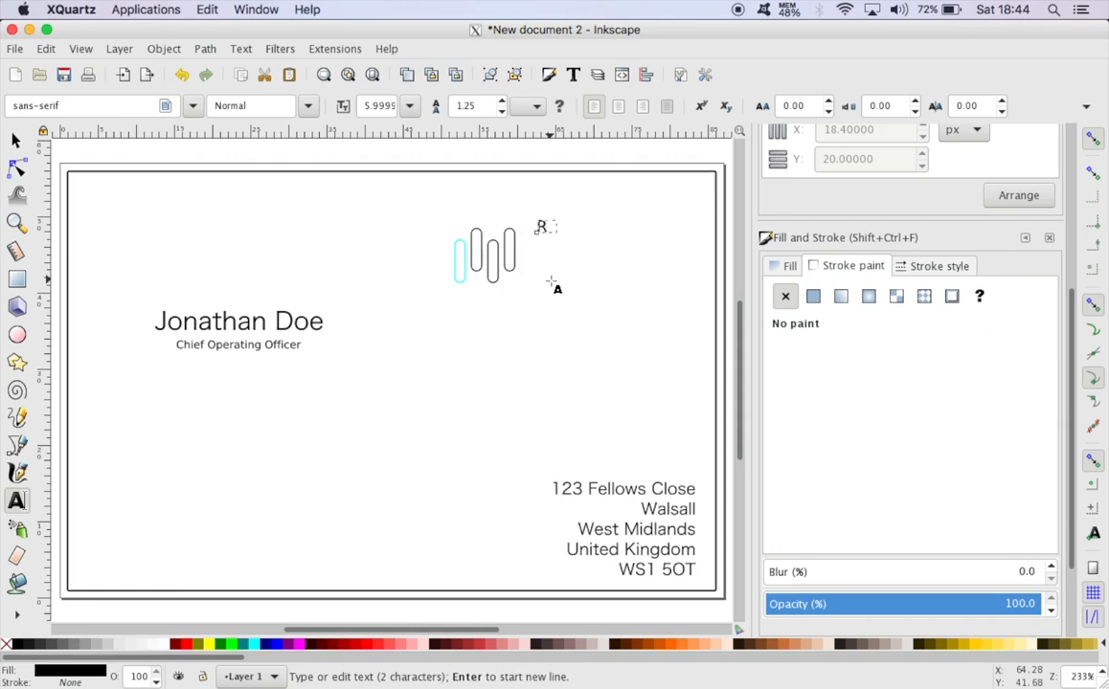
pyautogui.press('BackSpace')
pyautogui.write('OBUST')
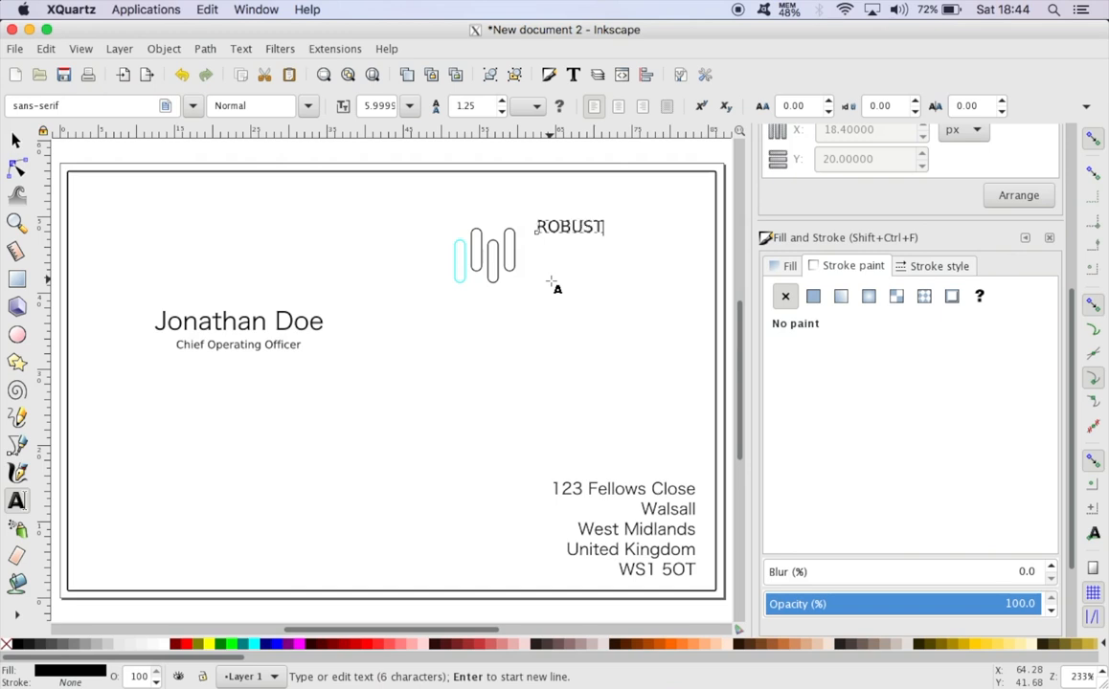
pyautogui.press('Escape')
pyautogui.press('Escape')
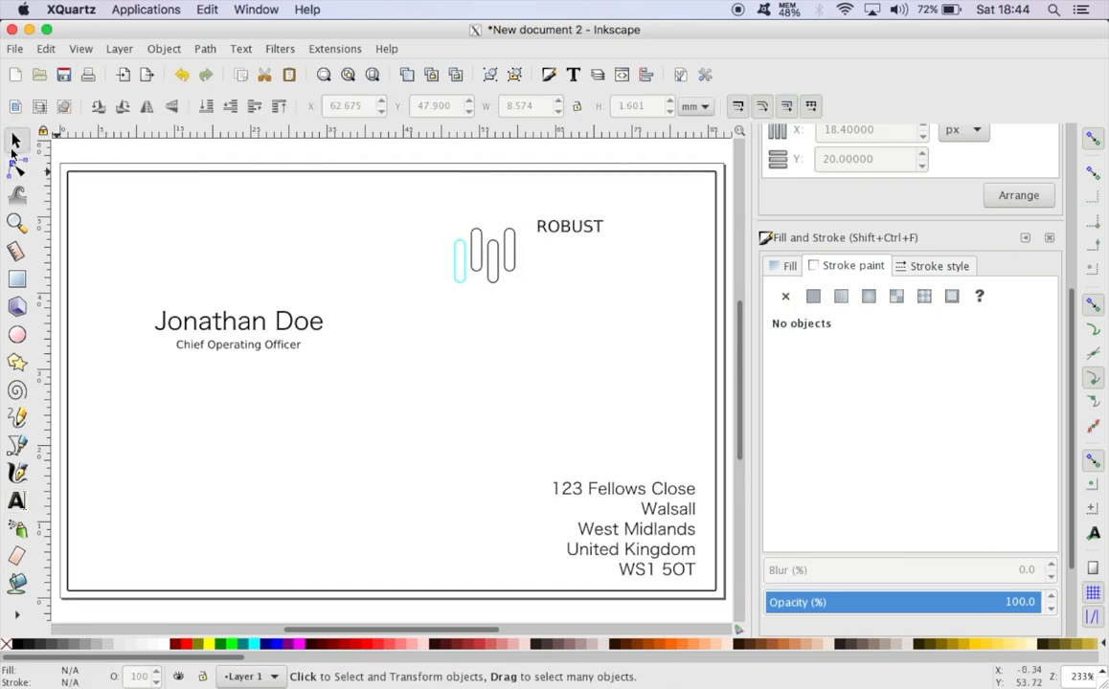
# Add a separate text object reading "SOLUTIONS" directly beneath the word ROBUST.
pyautogui.click(18, 501)
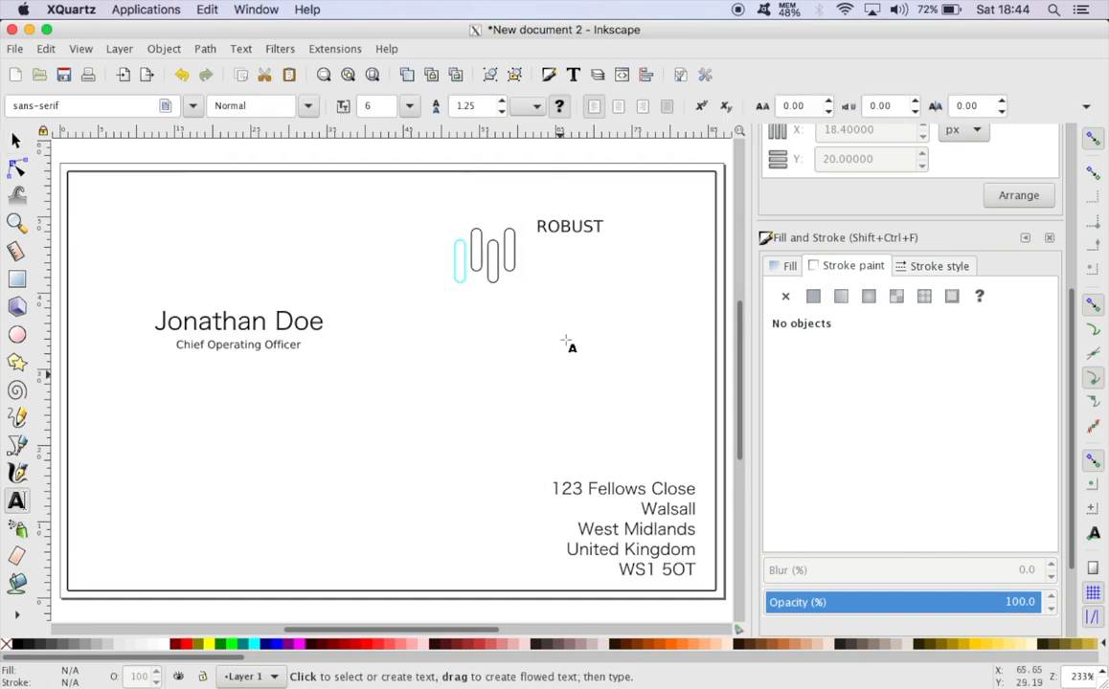
pyautogui.click(537, 245)
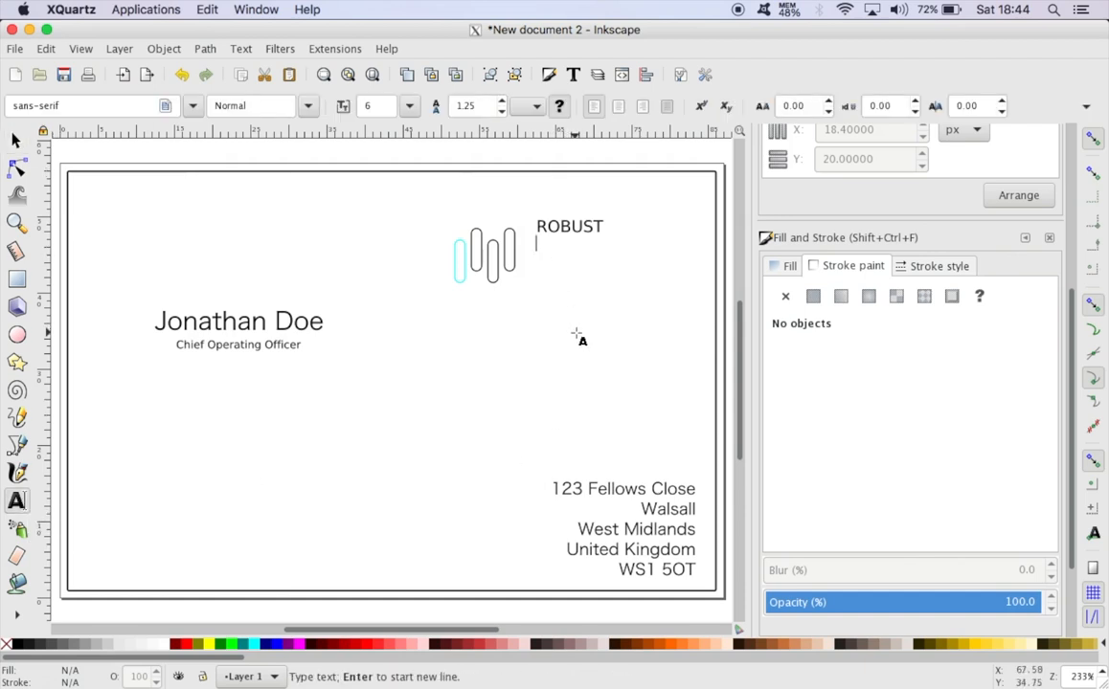
pyautogui.write('5O')
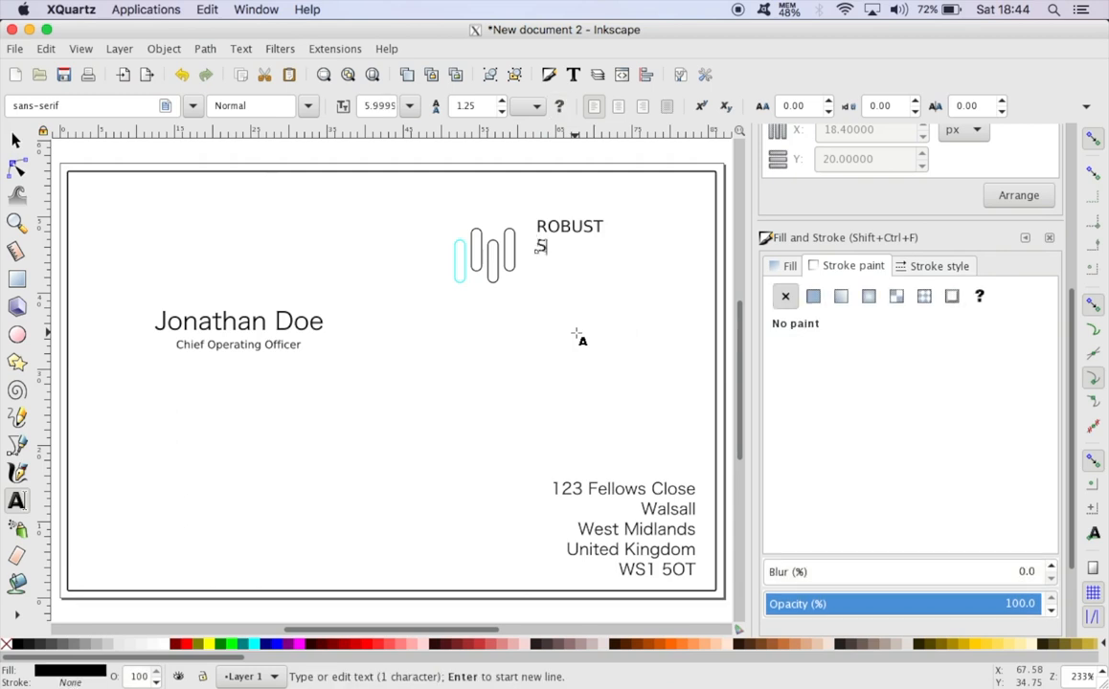
pyautogui.write('KUTIONS')
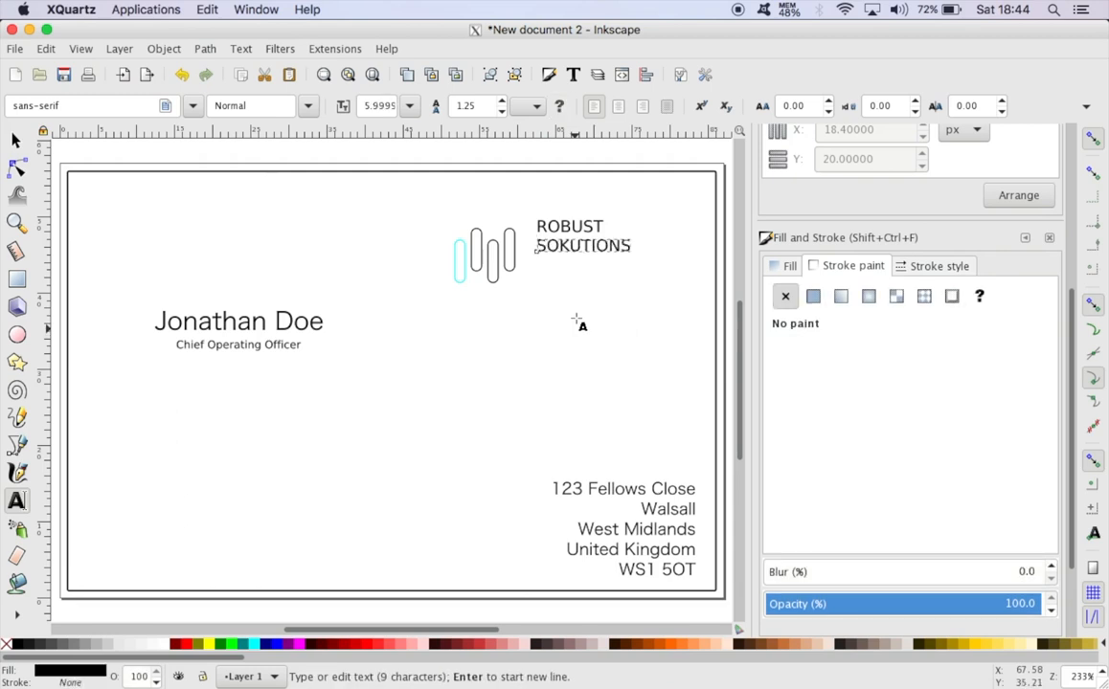
pyautogui.click(570, 251)
pyautogui.press('BackSpace')
pyautogui.write('L')
pyautogui.click(611, 310)
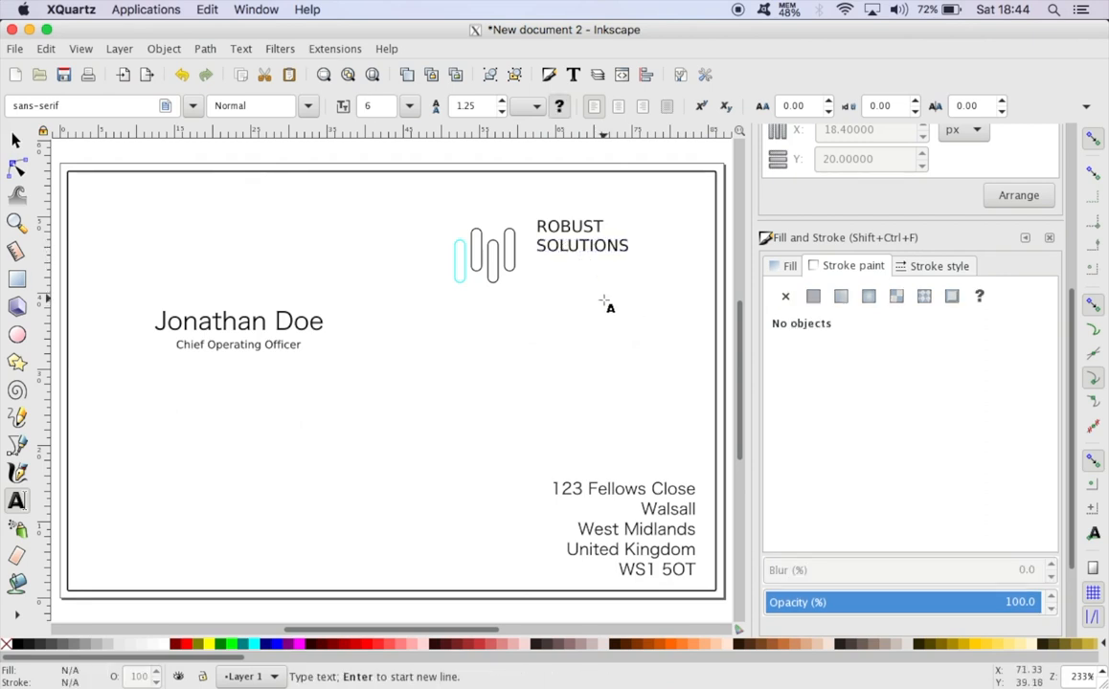
# Move ROBUST and SOLUTIONS closer to the bars, at about X 62 mm, with ROBUST at about Y 47 mm and SOLUTIONS at about Y 43.8 mm.
pyautogui.click(15, 141)
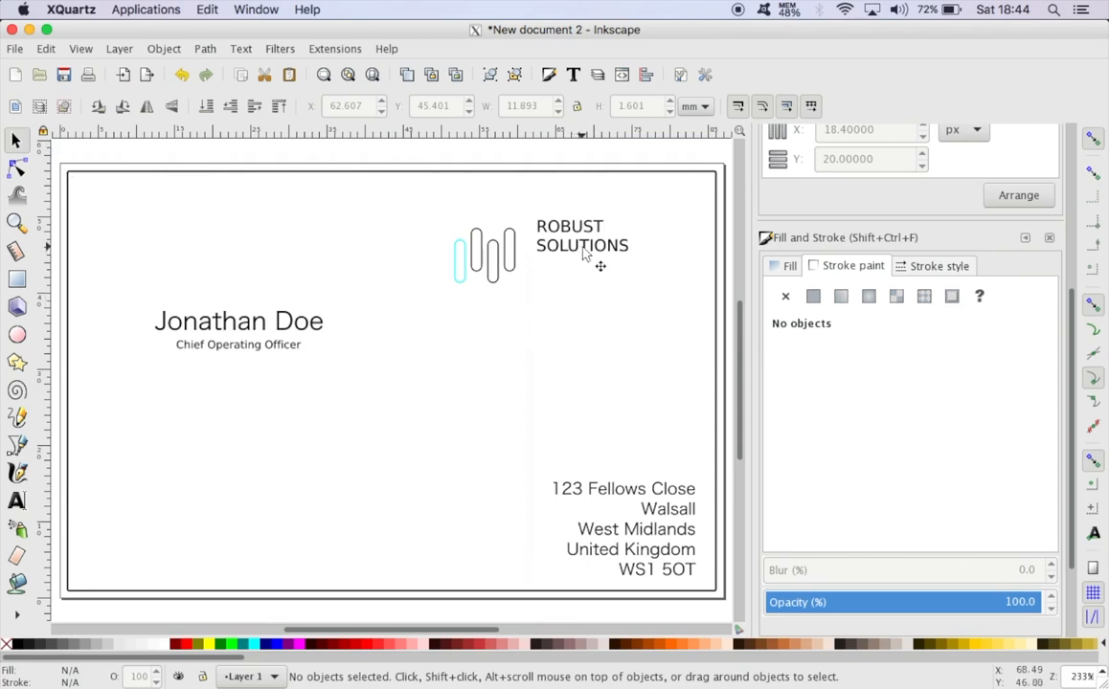
pyautogui.moveTo(585, 247)
pyautogui.mouseDown()
pyautogui.moveTo(565, 318)
pyautogui.moveTo(576, 322)
pyautogui.moveTo(547, 215)
pyautogui.moveTo(606, 235)
pyautogui.moveTo(604, 226)
pyautogui.moveTo(579, 218)
pyautogui.moveTo(563, 231)
pyautogui.moveTo(568, 245)
pyautogui.mouseUp()
pyautogui.rightClick(576, 326)
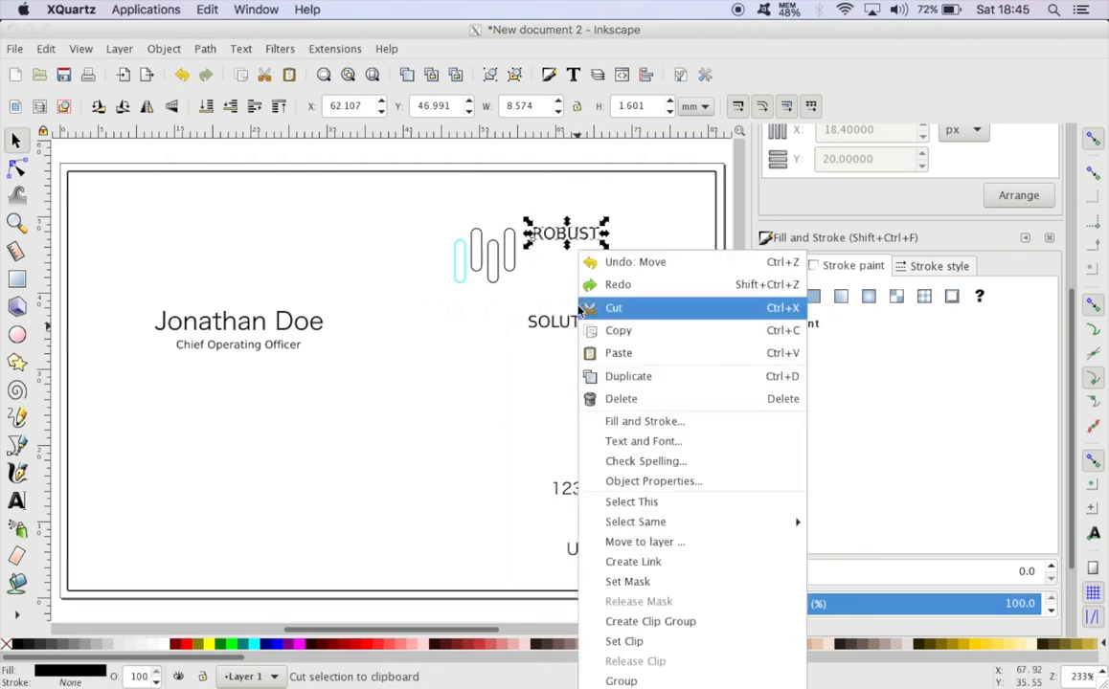
pyautogui.click(619, 307)
pyautogui.hotkey('ctrl', 'v')
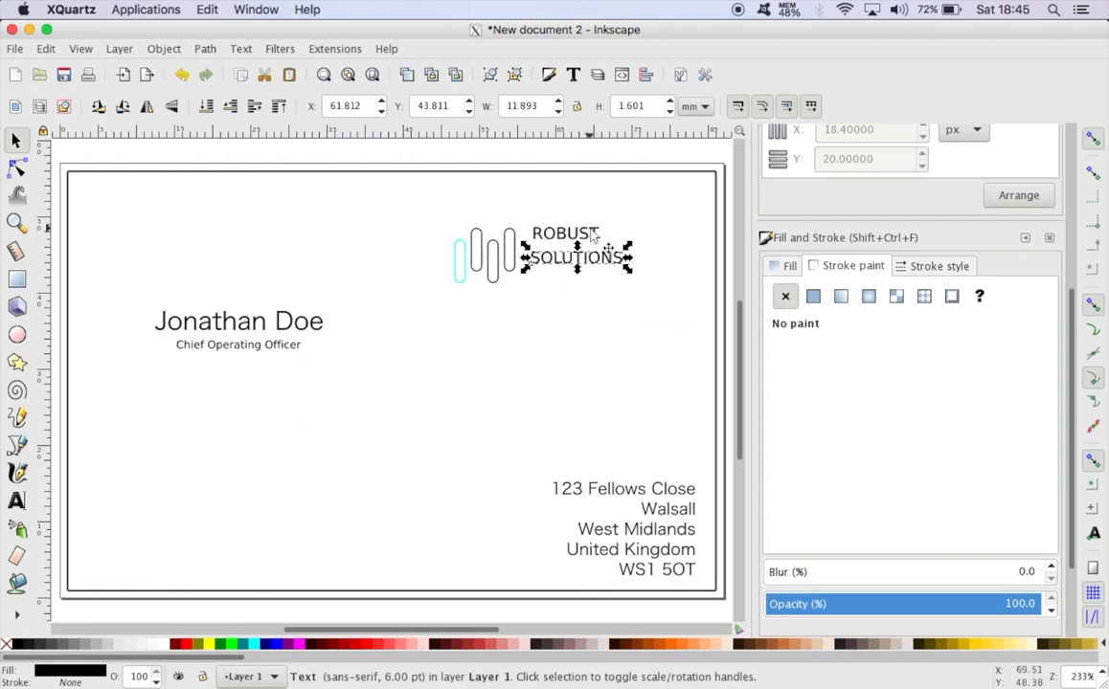
# Enlarge the word ROBUST to about 12.2 x 2.3 mm.
pyautogui.click(595, 234)
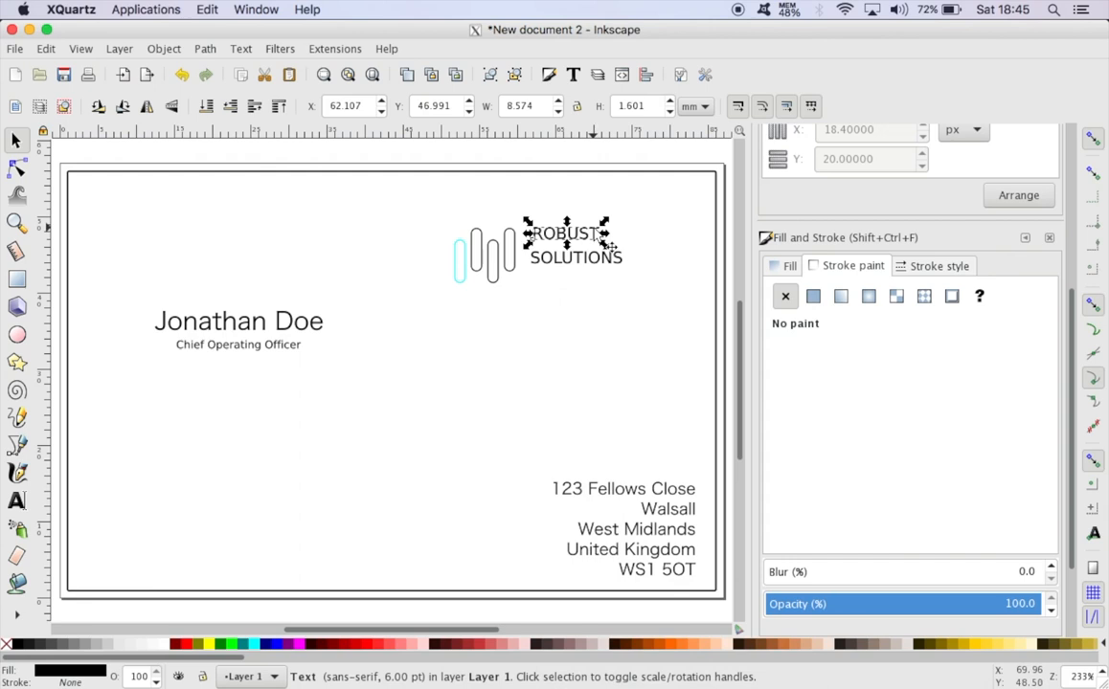
pyautogui.moveTo(604, 222); pyautogui.dragTo(652, 223)
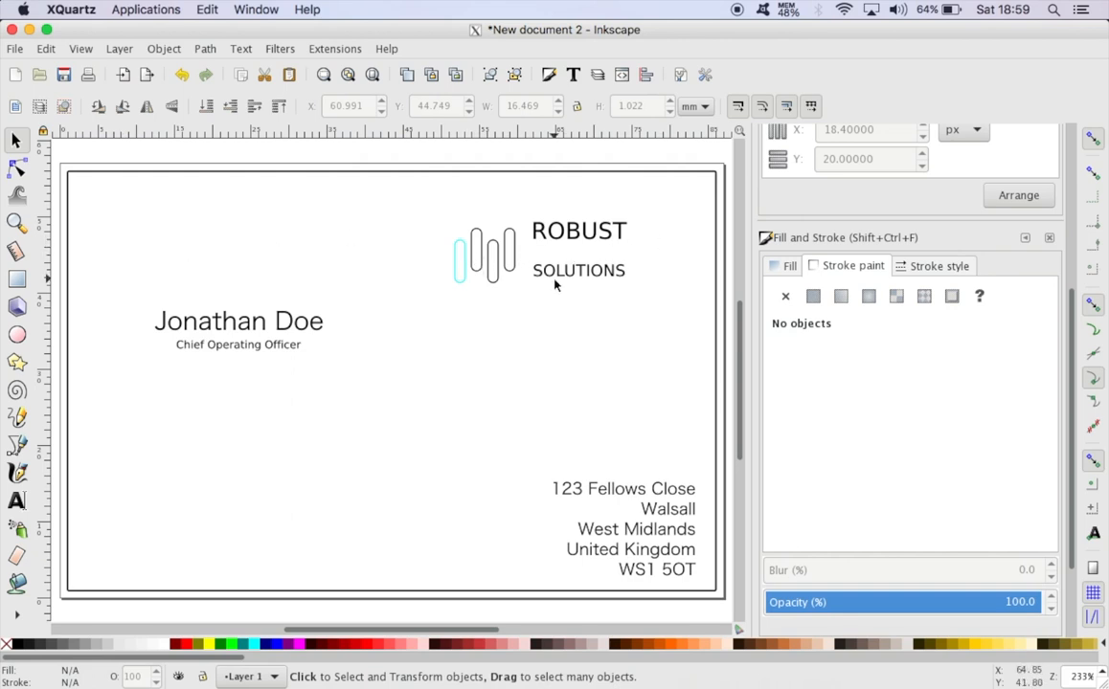
# Draw a thin cyan rounded rectangle about 17 x 0.2 mm and place it as a divider between ROBUST and SOLUTIONS.
pyautogui.click(18, 282)
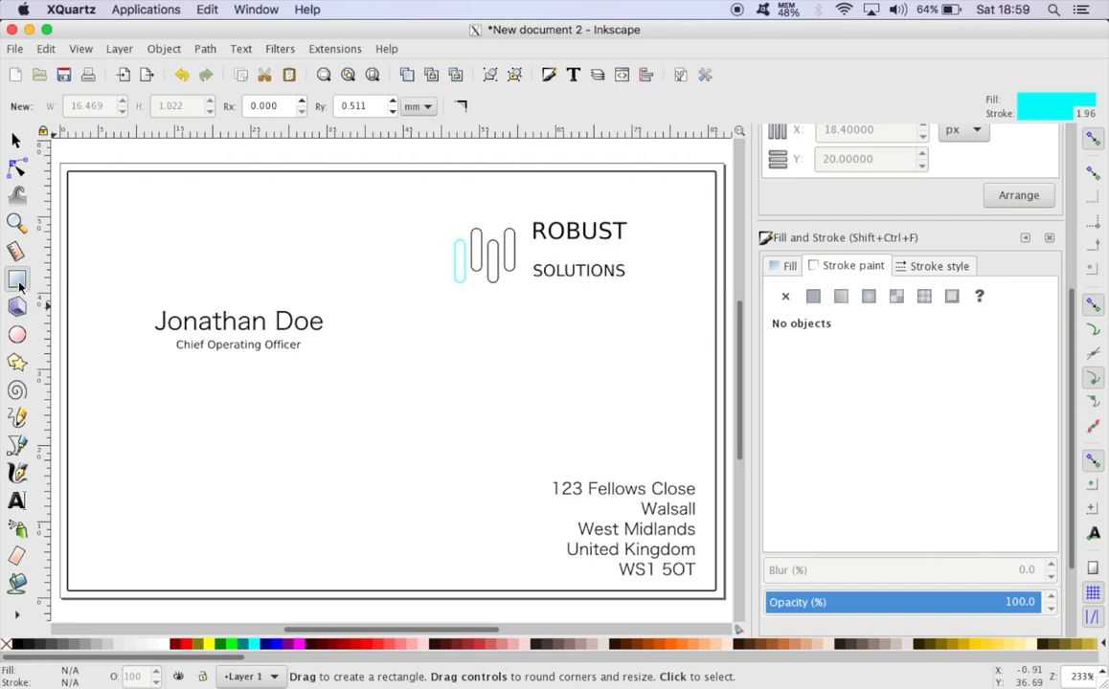
pyautogui.moveTo(484, 339)
pyautogui.mouseDown()
pyautogui.moveTo(573, 355)
pyautogui.moveTo(616, 342)
pyautogui.mouseUp()
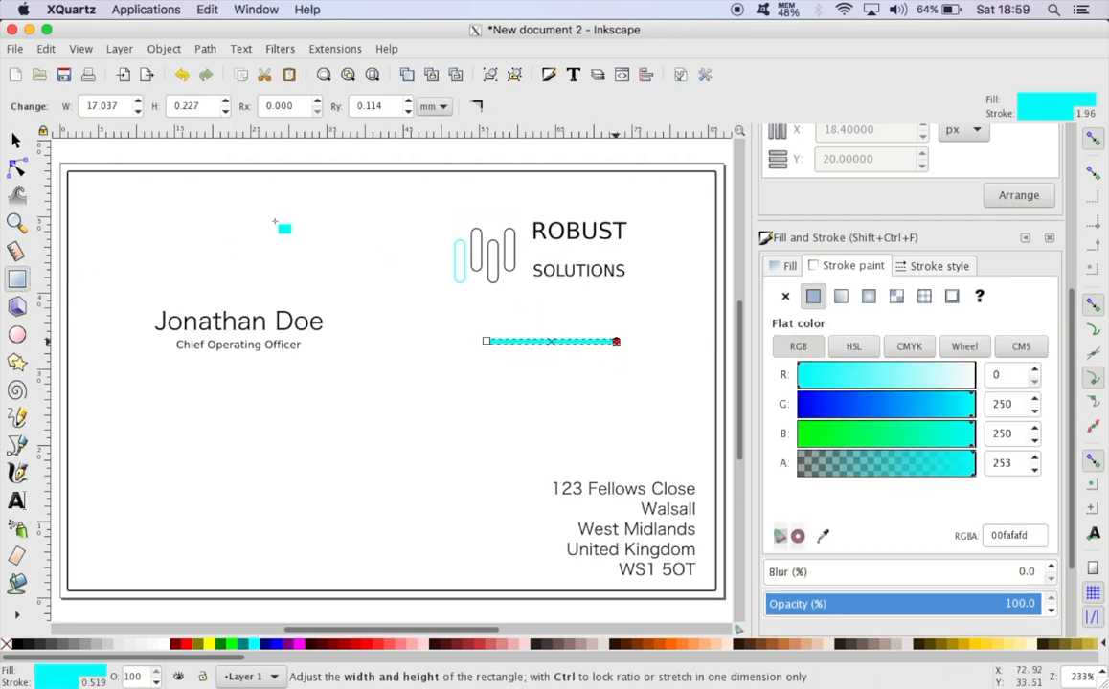
pyautogui.click(18, 141)
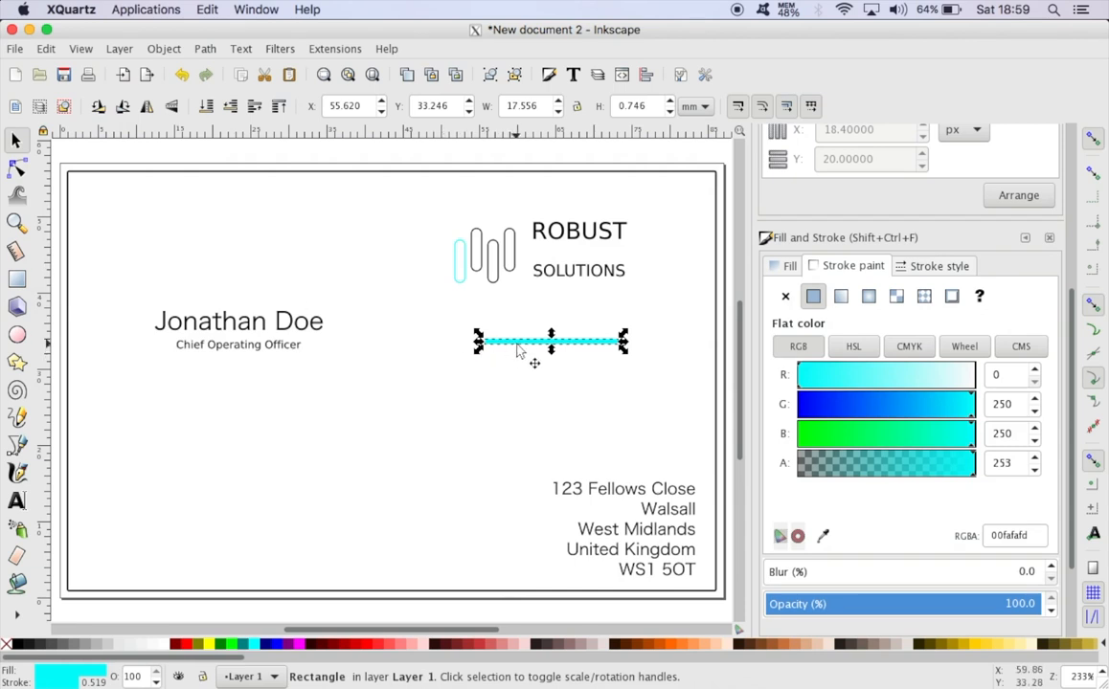
pyautogui.moveTo(524, 344)
pyautogui.mouseDown()
pyautogui.moveTo(544, 327)
pyautogui.moveTo(559, 254)
pyautogui.mouseUp()
pyautogui.click(383, 211)
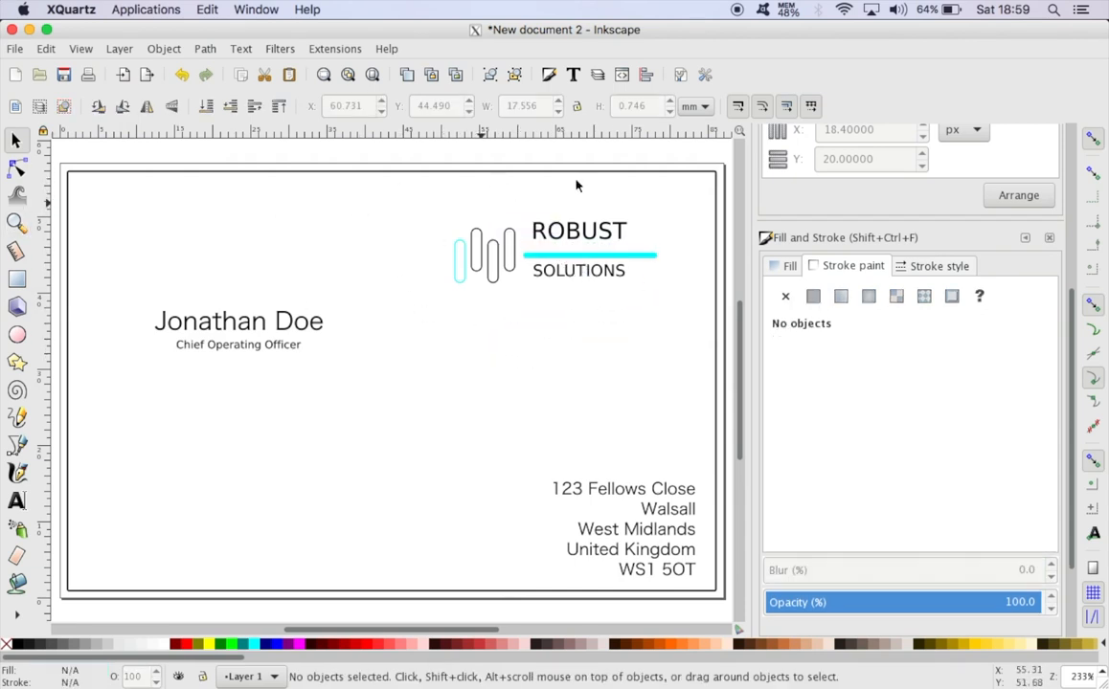
# Move ROBUST down closer to the cyan divider line, to about Y 46 mm.
pyautogui.click(16, 224)
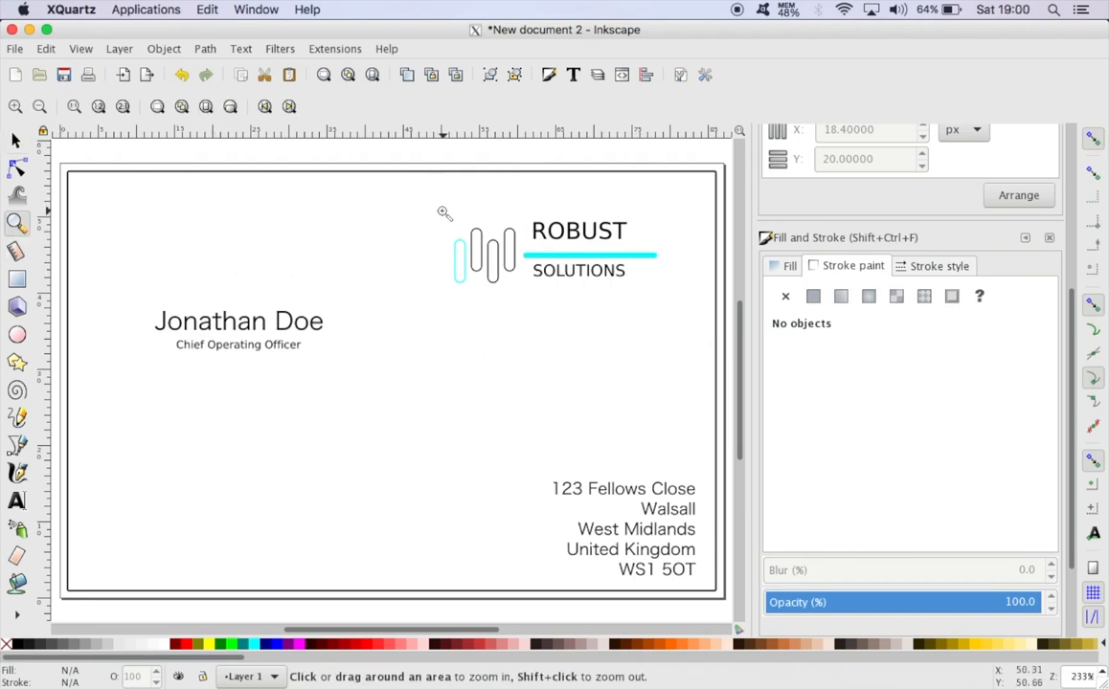
pyautogui.moveTo(425, 202); pyautogui.dragTo(676, 312)
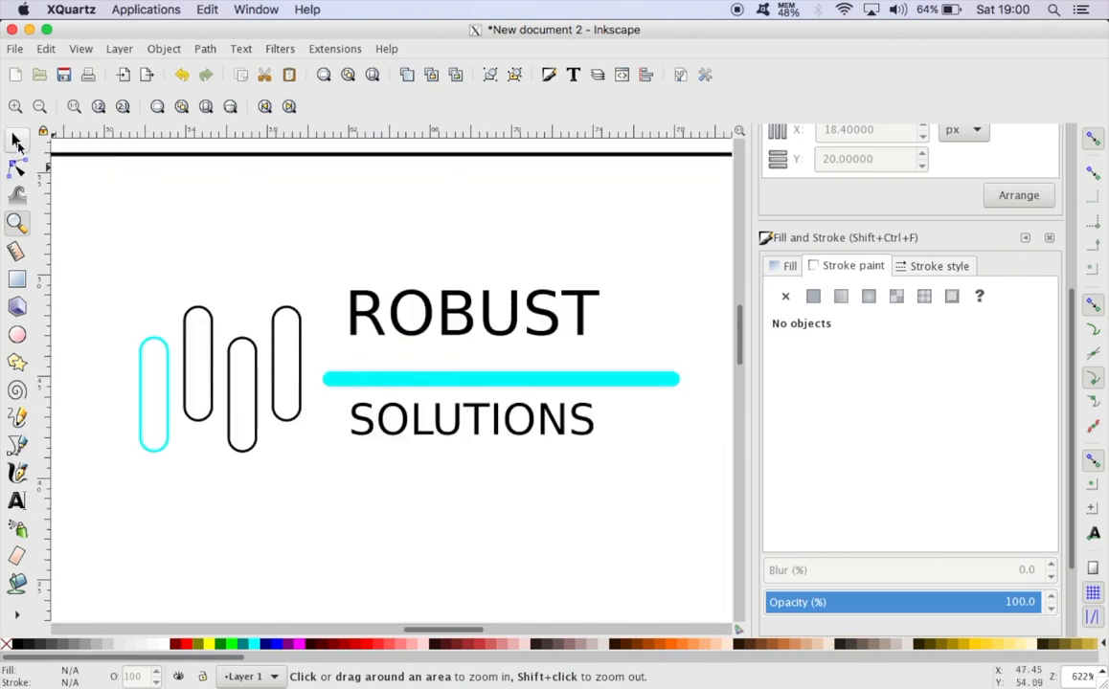
pyautogui.click(16, 142)
pyautogui.click(496, 373)
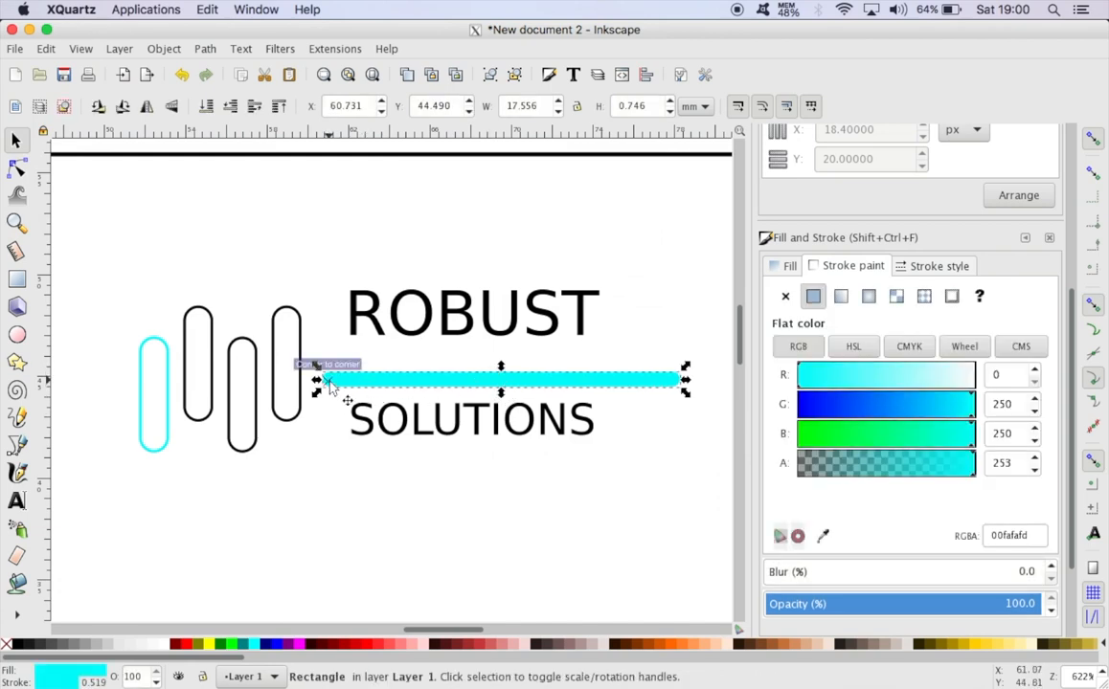
pyautogui.moveTo(392, 379); pyautogui.dragTo(391, 379)
pyautogui.click(421, 488)
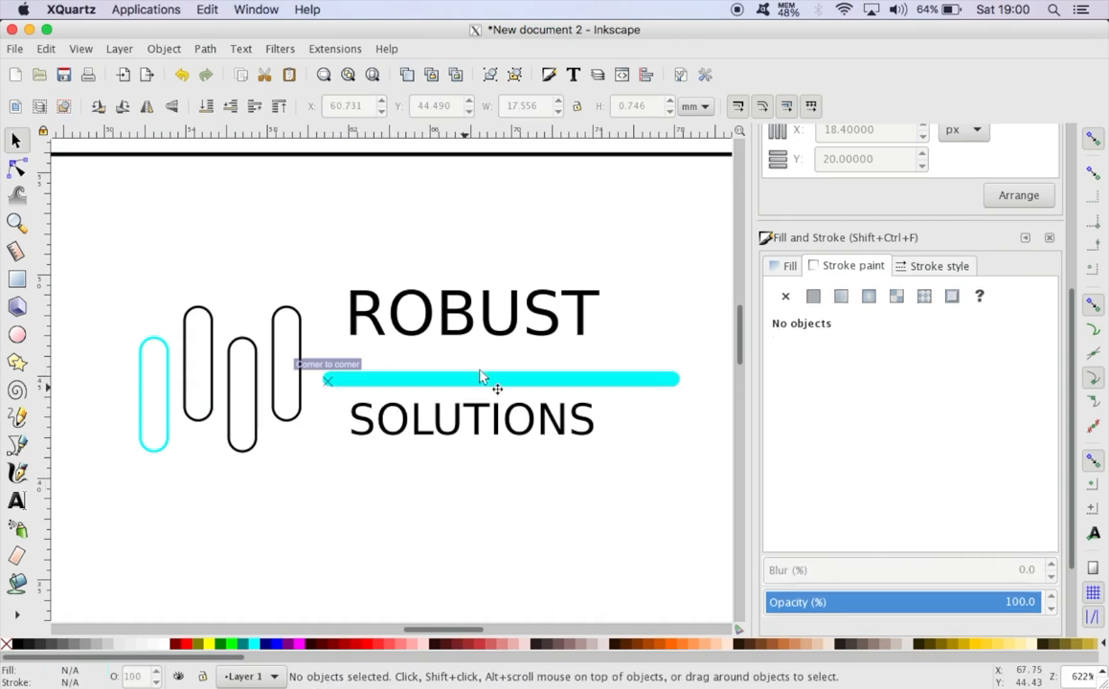
pyautogui.moveTo(473, 338); pyautogui.dragTo(467, 354)
pyautogui.moveTo(467, 352); pyautogui.dragTo(469, 350)
# Shorten the cyan divider line from its far end to about 14 mm wide.
pyautogui.click(613, 383)
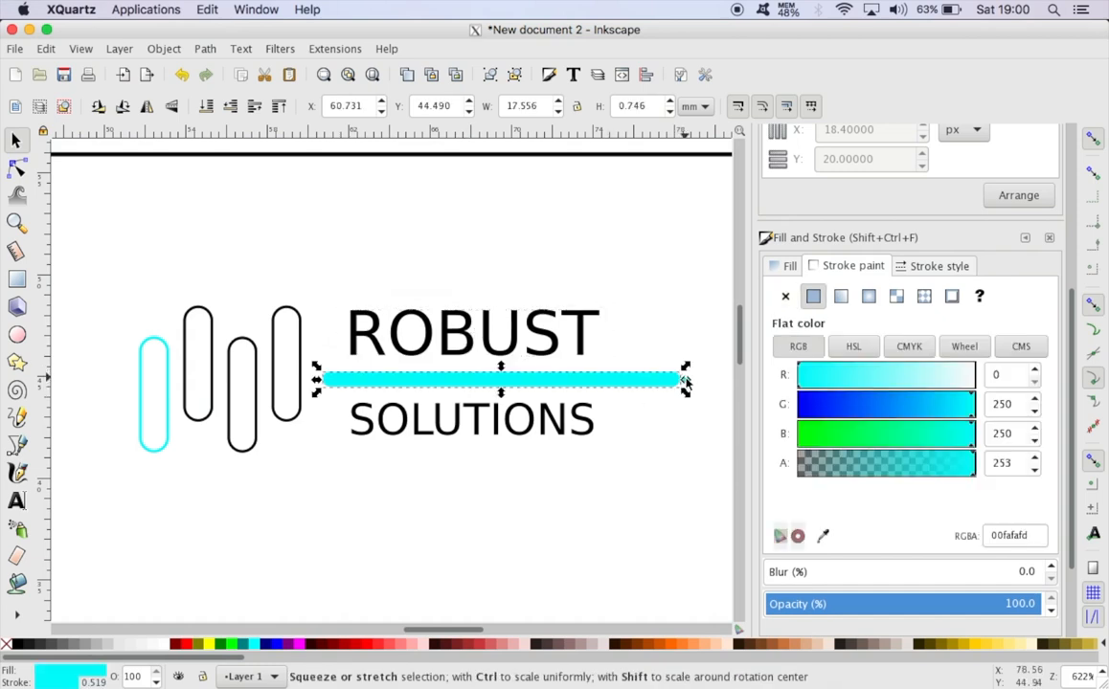
pyautogui.moveTo(684, 382); pyautogui.dragTo(617, 385)
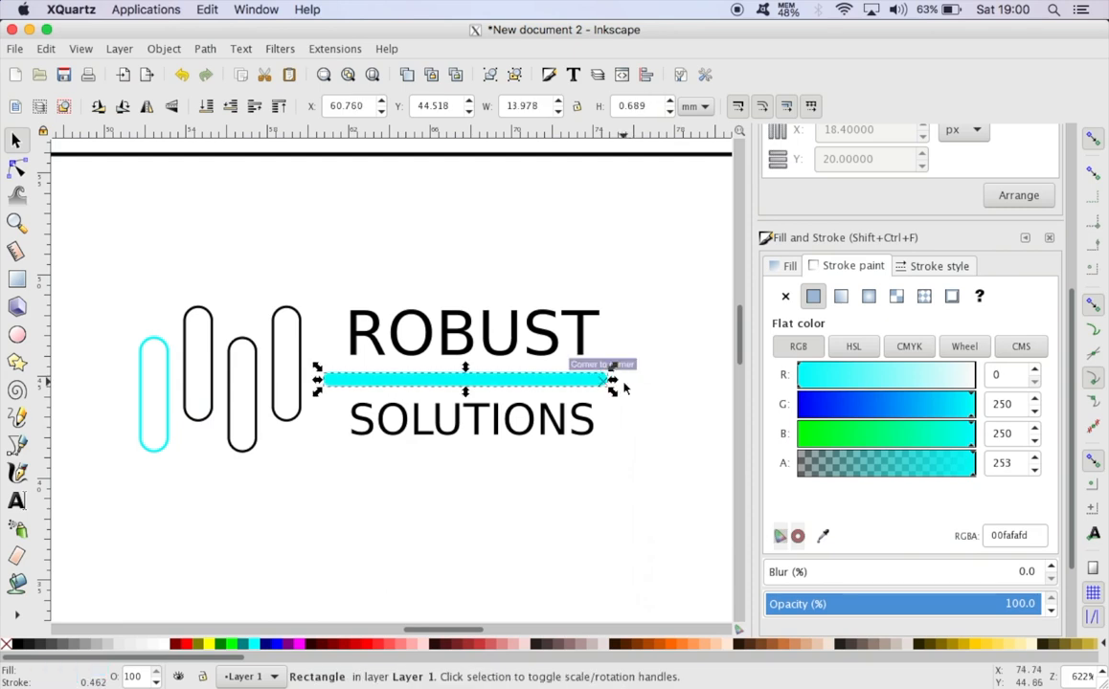
pyautogui.click(640, 431)
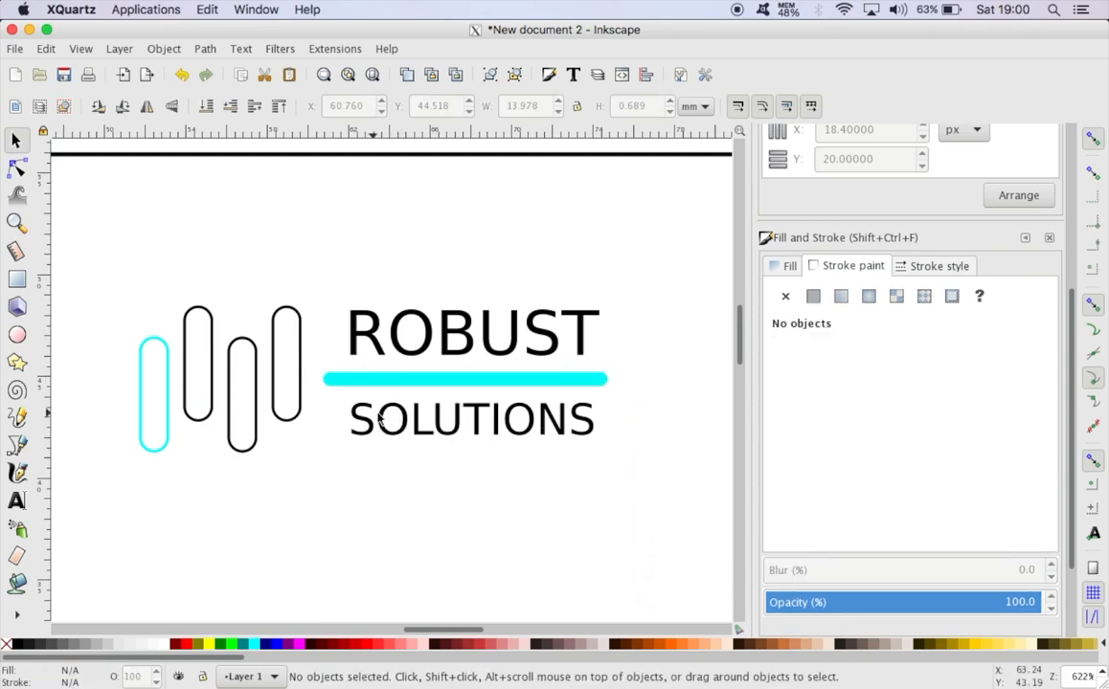
# Nudge SOLUTIONS to about X 62.07 mm, Y 42.15 mm beneath the divider line.
pyautogui.click(418, 424)
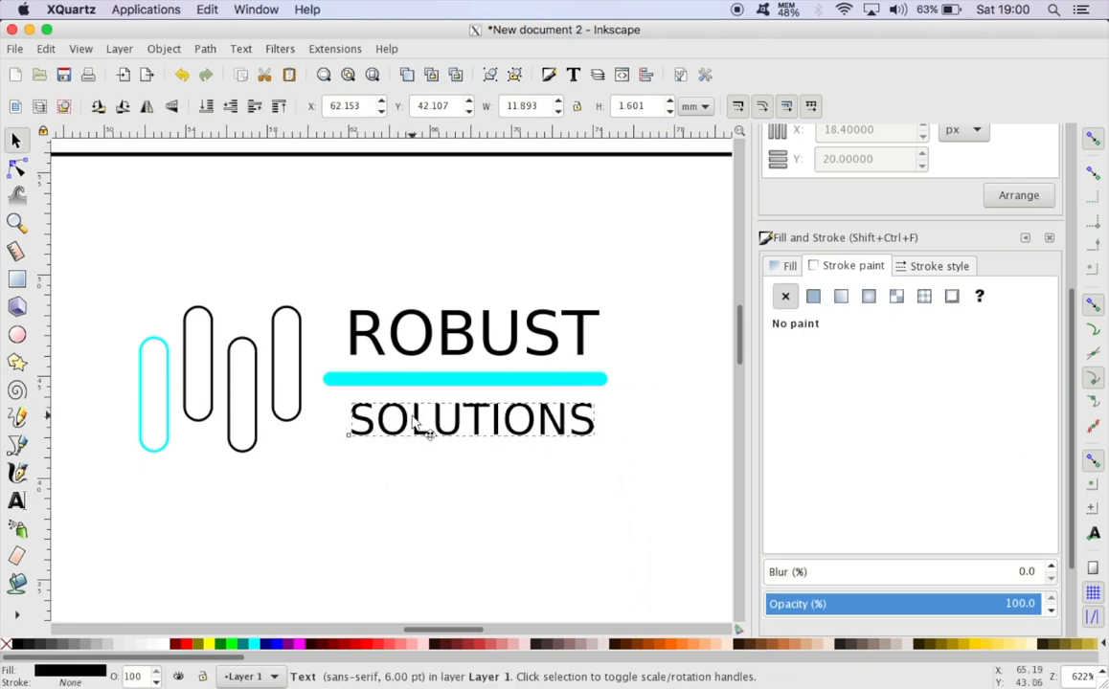
pyautogui.moveTo(420, 426); pyautogui.dragTo(419, 427)
pyautogui.moveTo(245, 668)
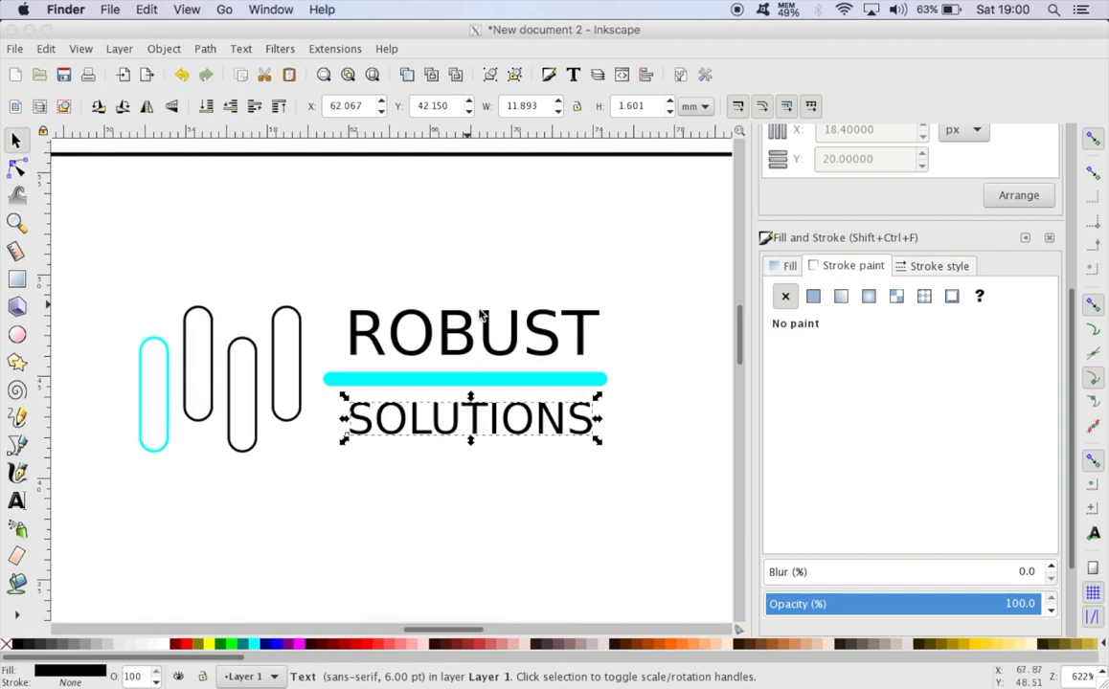
pyautogui.click(427, 337)
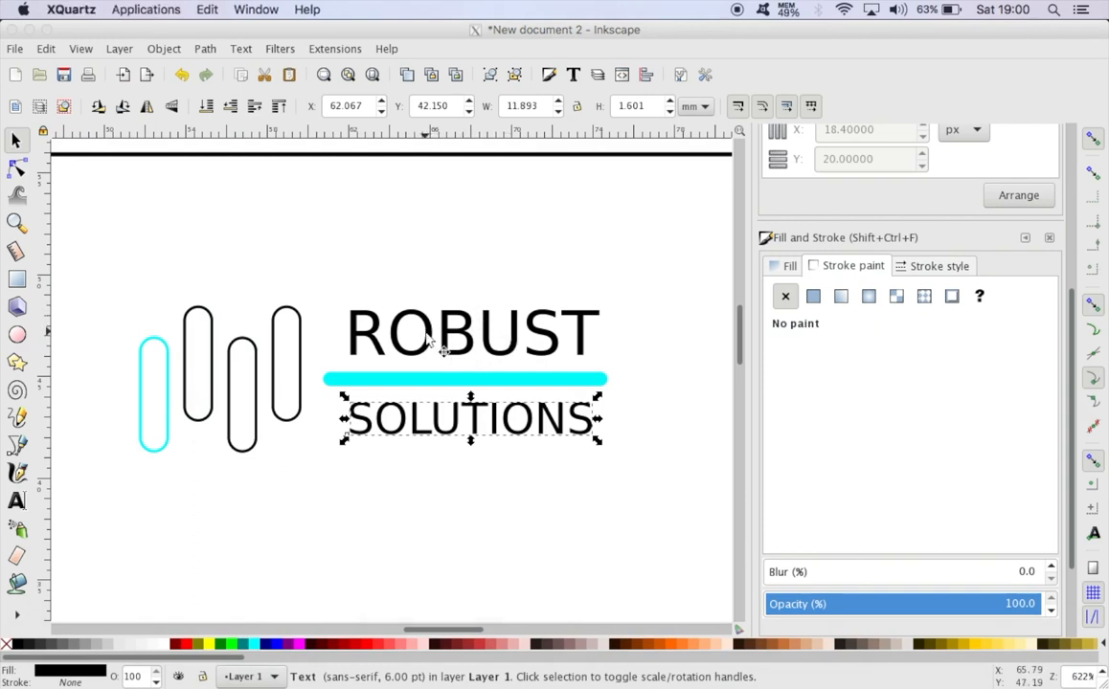
pyautogui.doubleClick(432, 337)
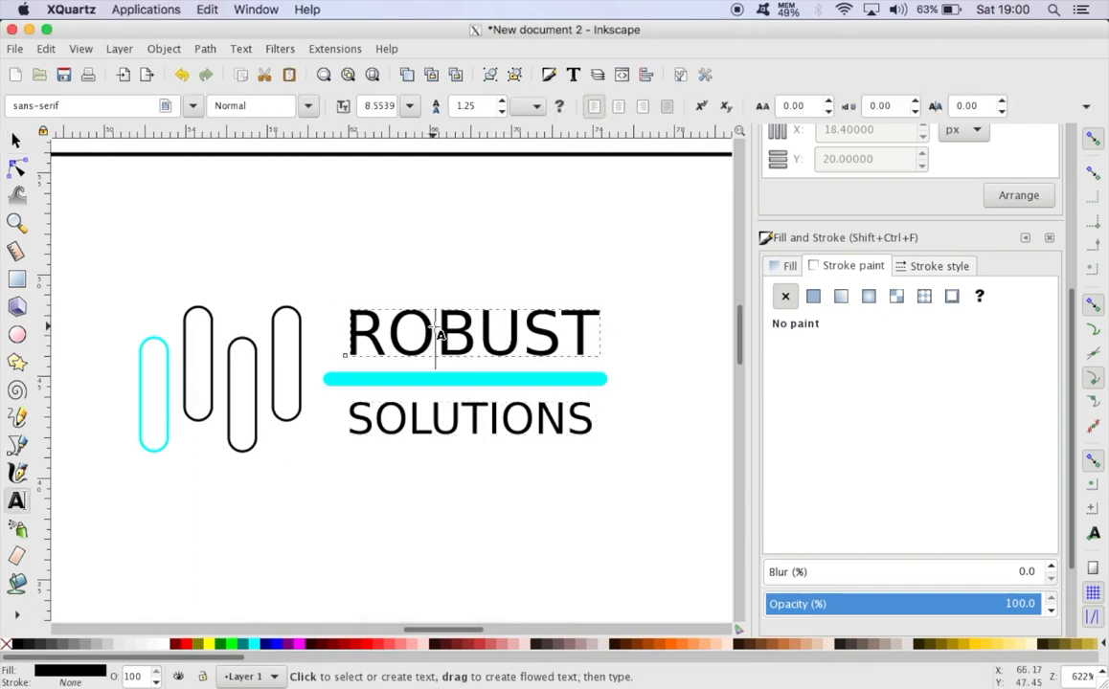
pyautogui.press('F7')
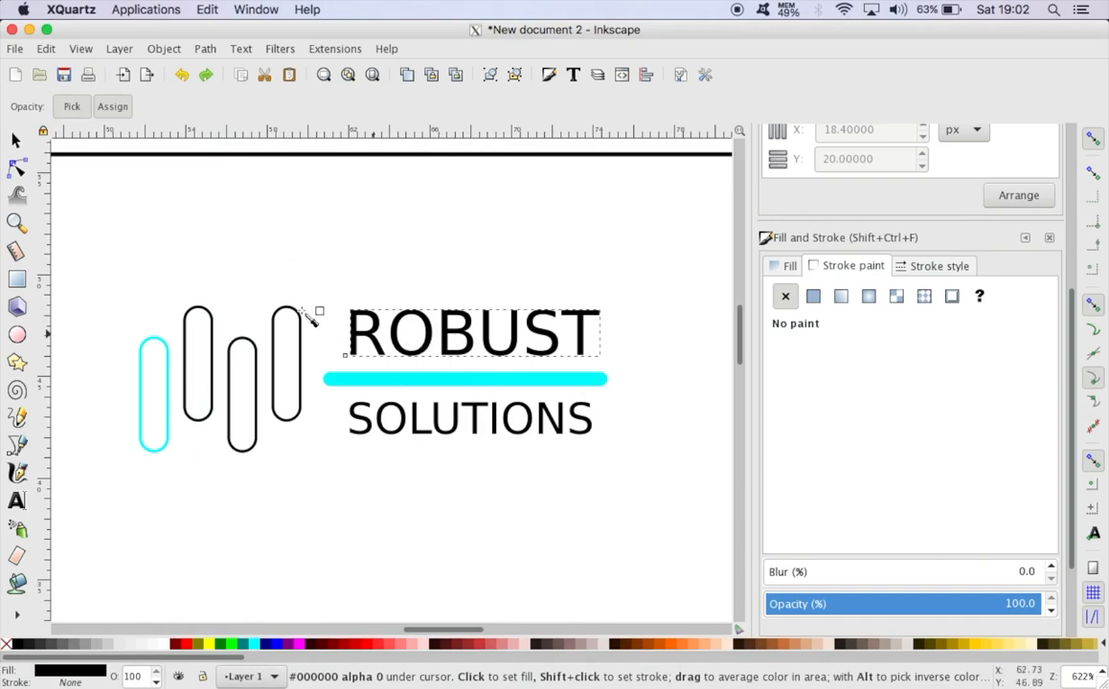
# Duplicate the word ROBUST and place the copy directly above the original, at about X 62.2 mm, Y 48.7 mm.
pyautogui.click(15, 141)
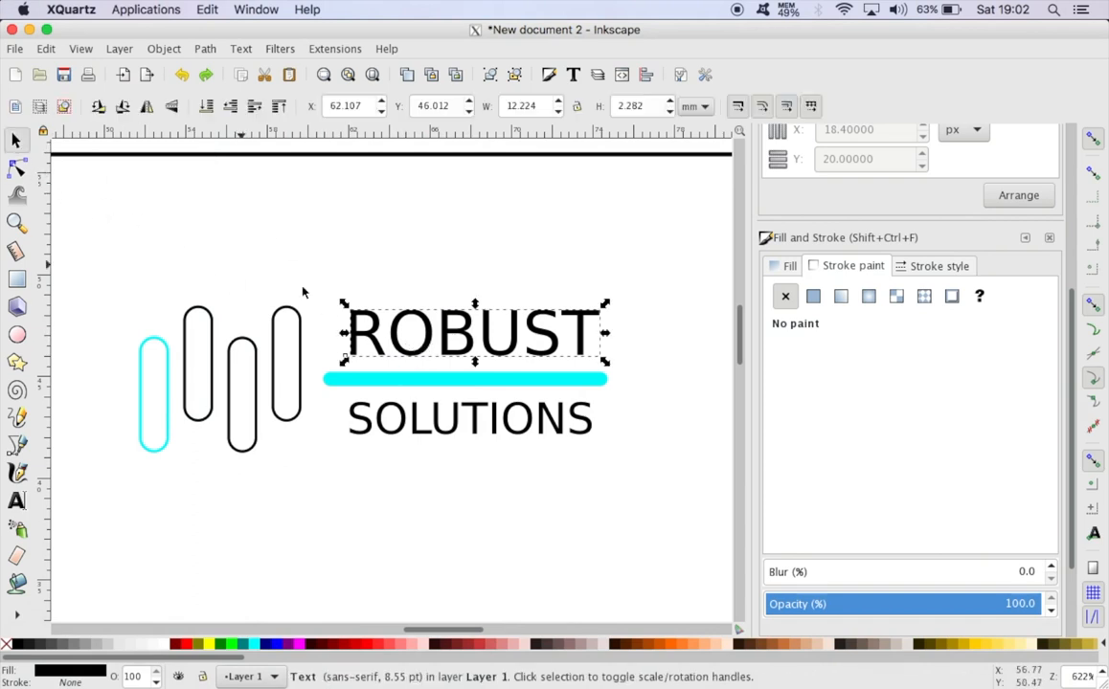
pyautogui.click(368, 337)
pyautogui.click(47, 49)
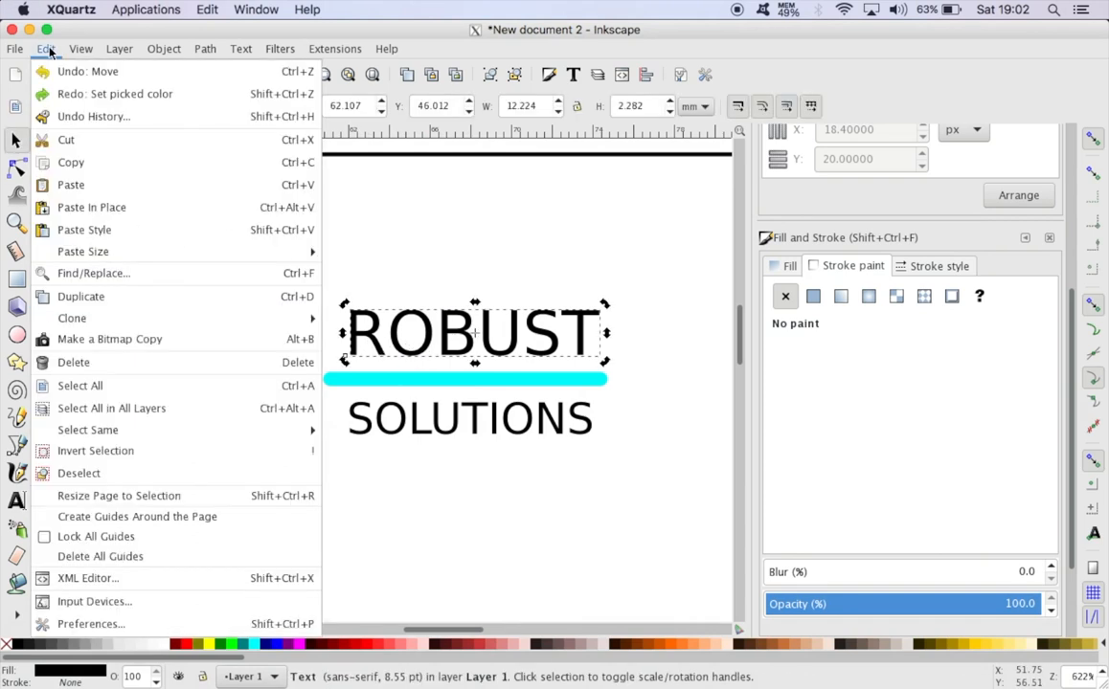
pyautogui.click(86, 296)
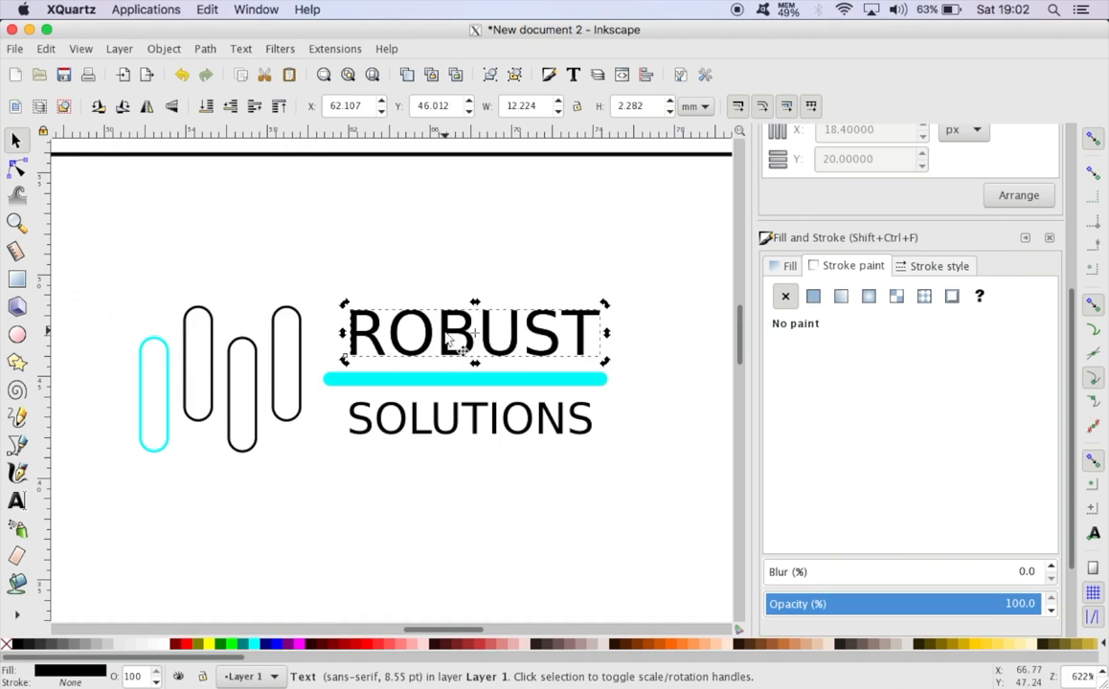
pyautogui.moveTo(448, 336); pyautogui.dragTo(461, 292)
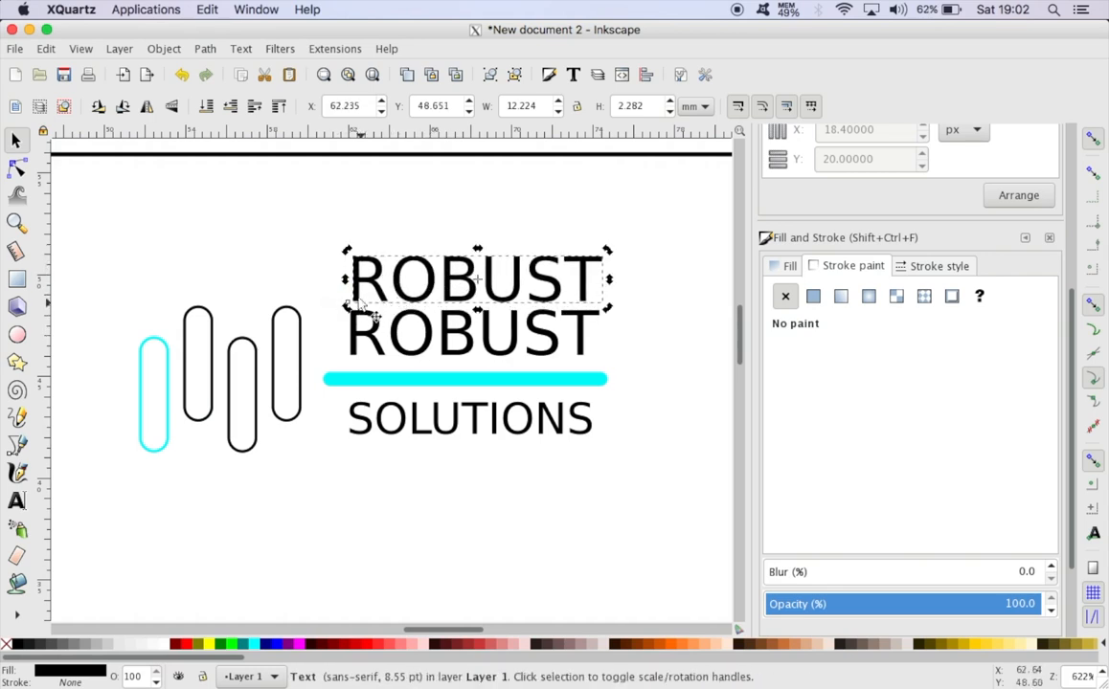
# Shorten the upper ROBUST copy to the letters "RO".
pyautogui.doubleClick(579, 278)
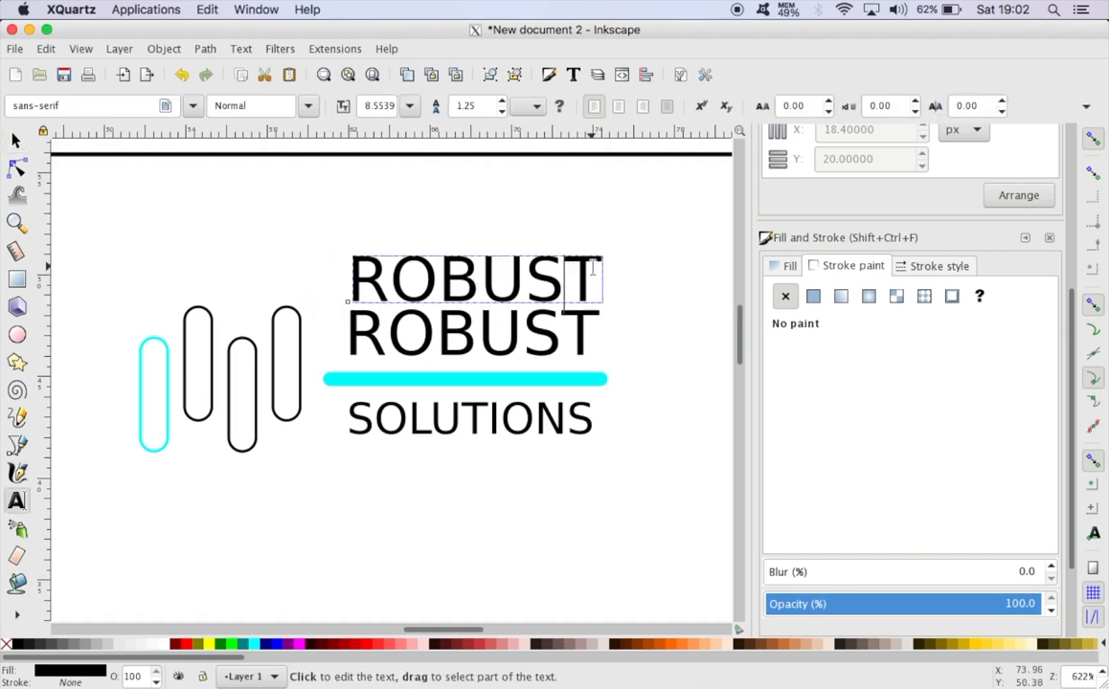
pyautogui.click(595, 270)
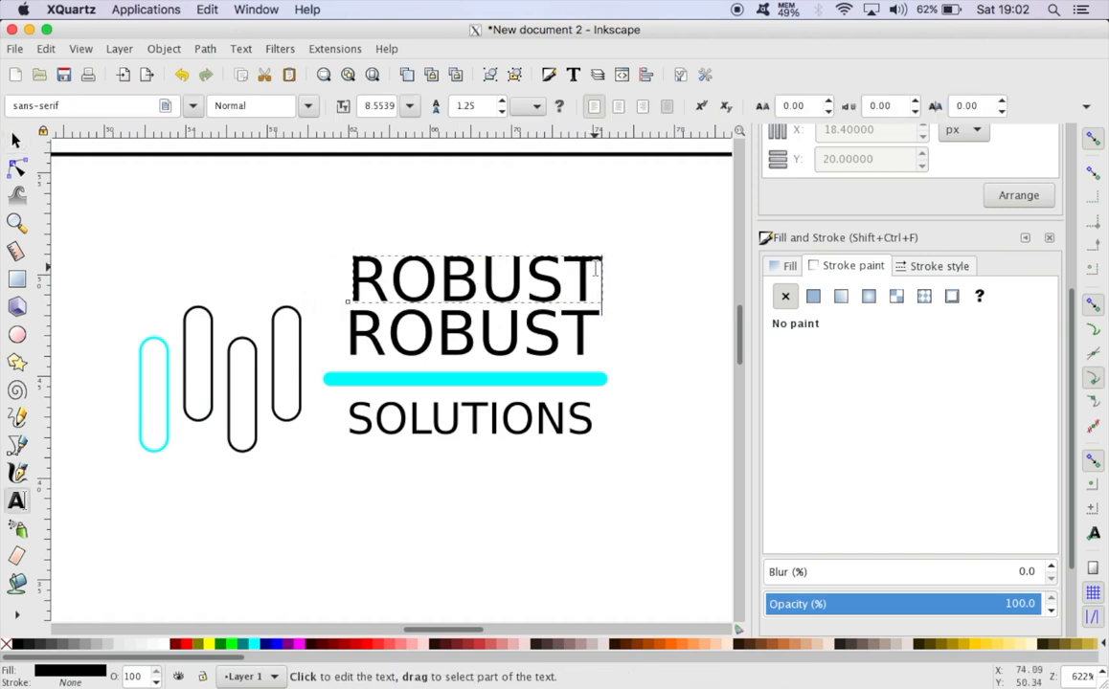
pyautogui.press('BackSpace')
pyautogui.press('BackSpace')
pyautogui.press('BackSpace')
pyautogui.press('BackSpace')
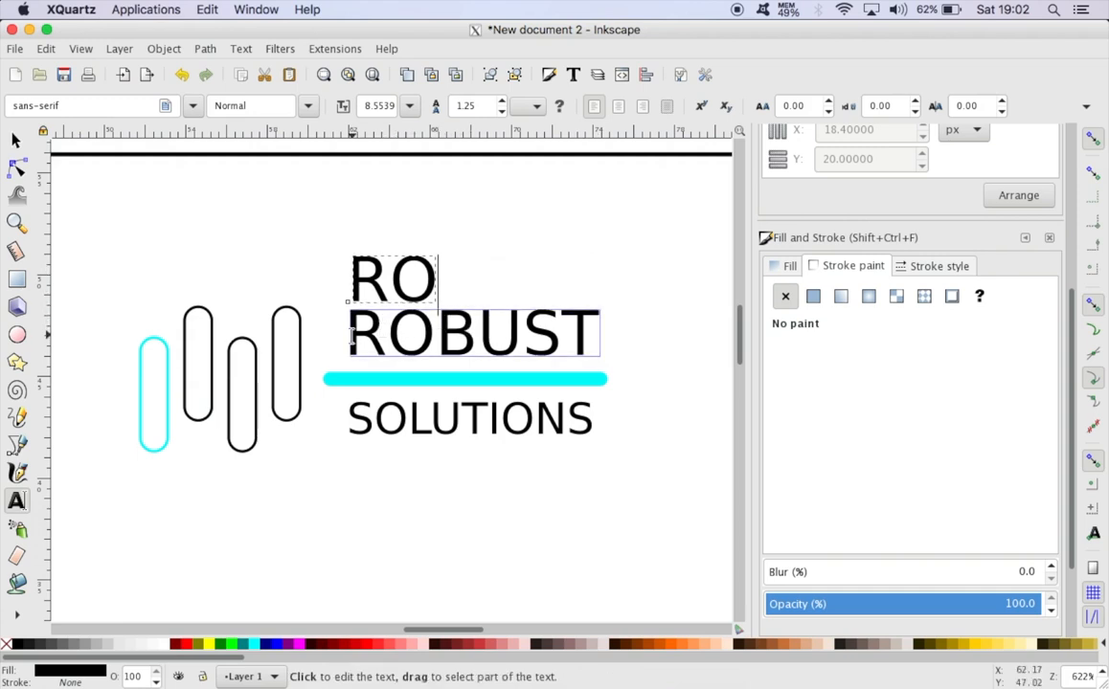
# Remove the first two letters of the lower ROBUST so it reads "BUST".
pyautogui.click(441, 327)
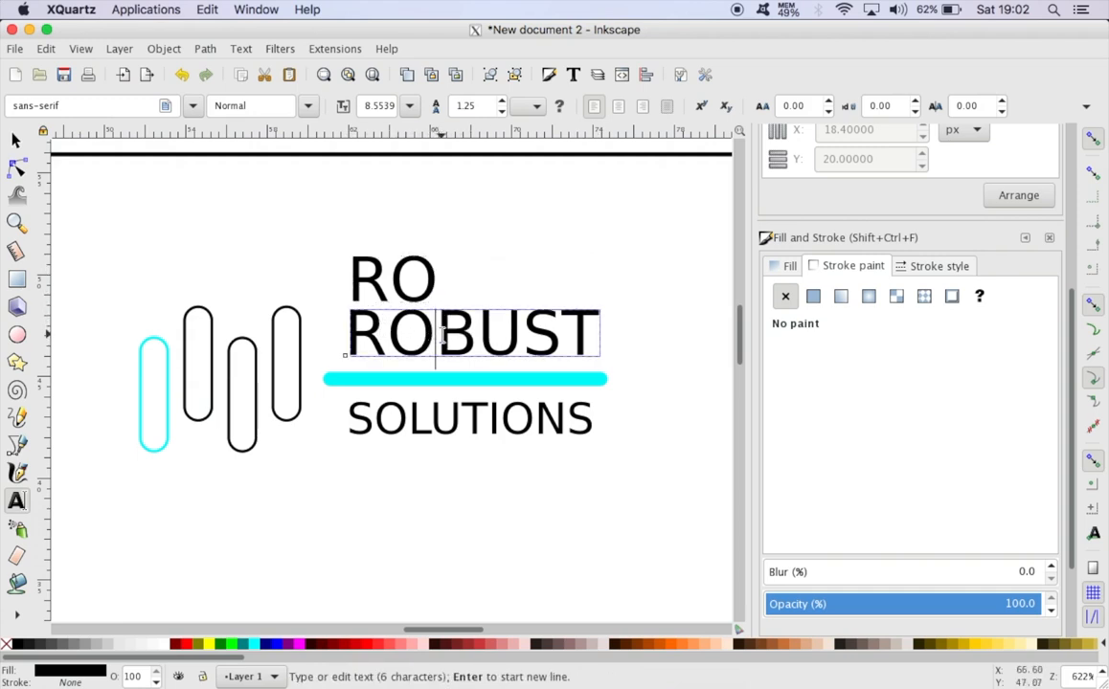
pyautogui.press('BackSpace')
pyautogui.press('BackSpace')
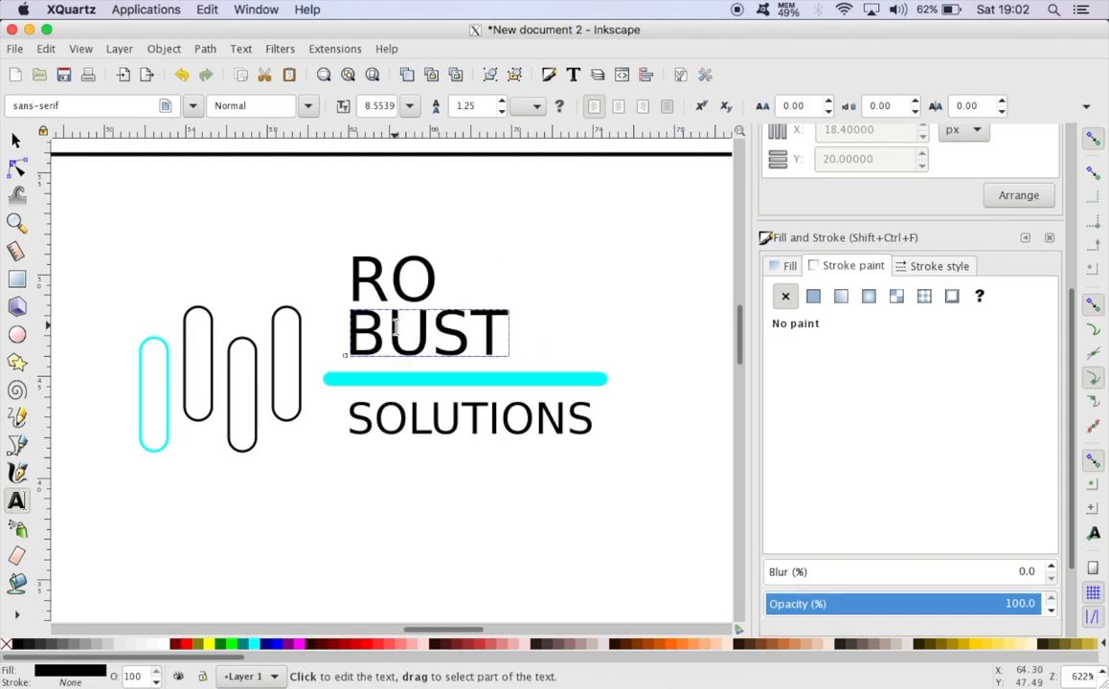
# Rejoin the word above the divider line, with RO at about X 62 mm and BUST at about X 66.7 mm, both near Y 45.8 mm.
pyautogui.press('F1')
pyautogui.moveTo(430, 331); pyautogui.dragTo(531, 337)
pyautogui.moveTo(433, 286); pyautogui.dragTo(428, 352)
pyautogui.press('Escape')
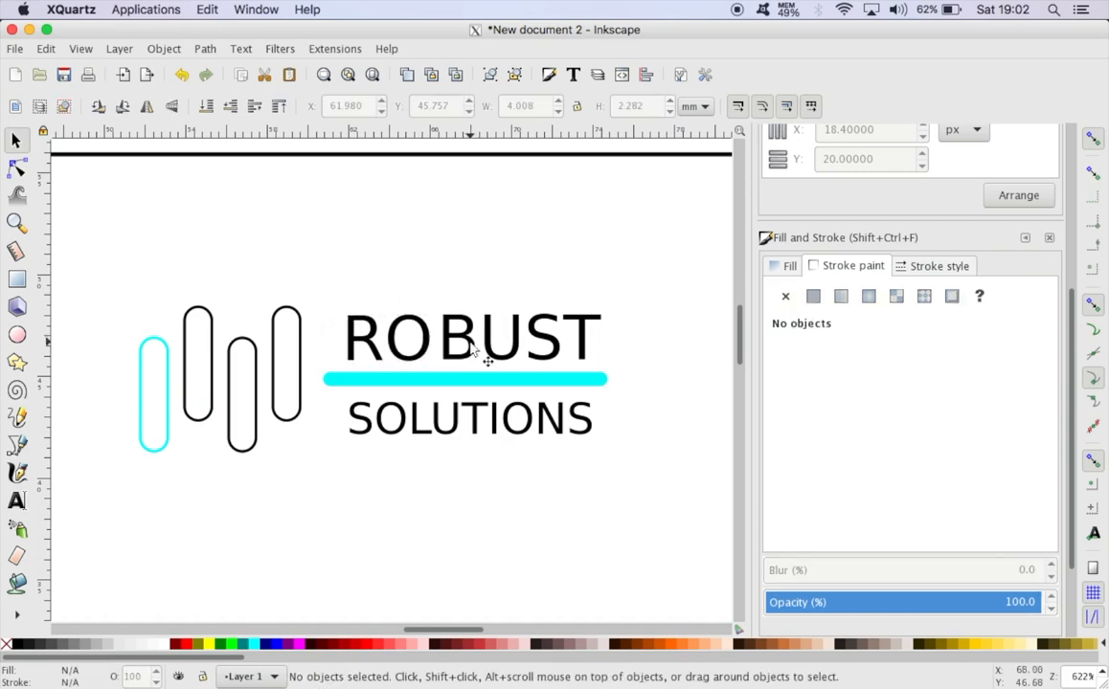
pyautogui.click(470, 345)
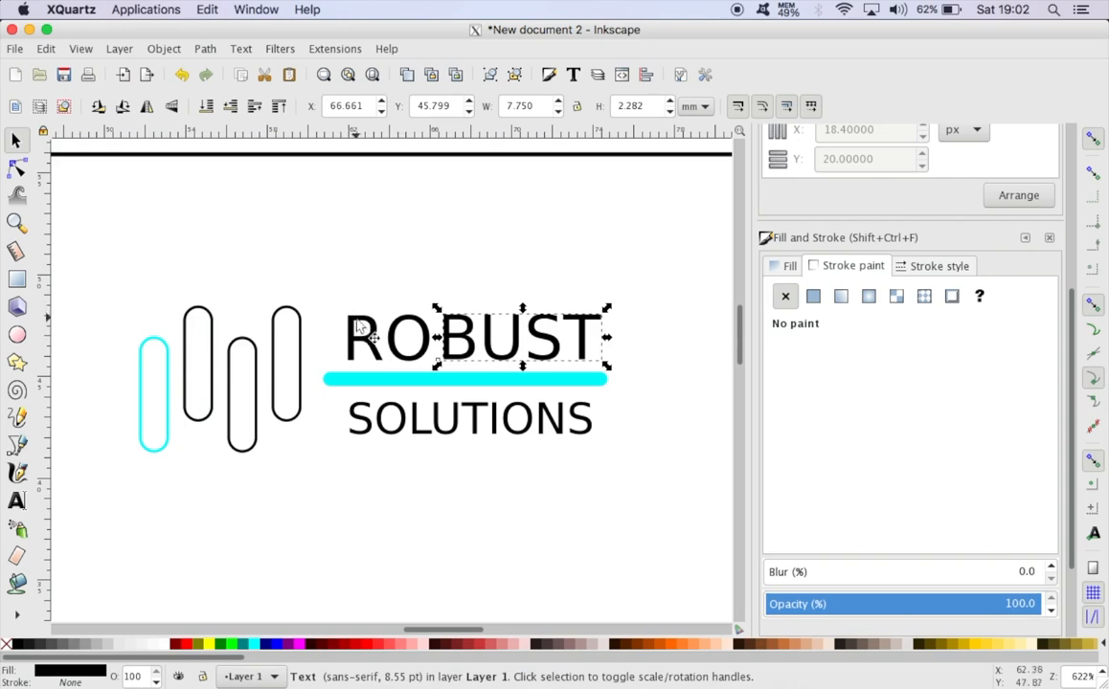
# Scale the letters RO up proportionally to about 5.1 x 2.9 mm, keeping their baseline and the edge beside BUST in place.
pyautogui.click(359, 322)
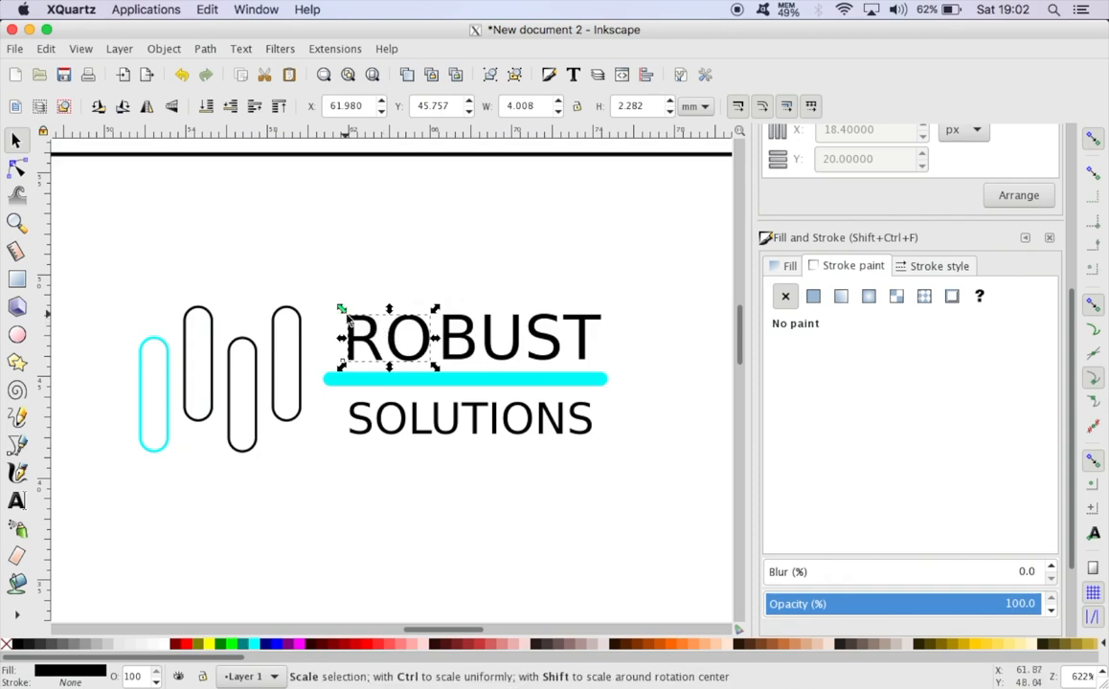
pyautogui.press('ctrl')
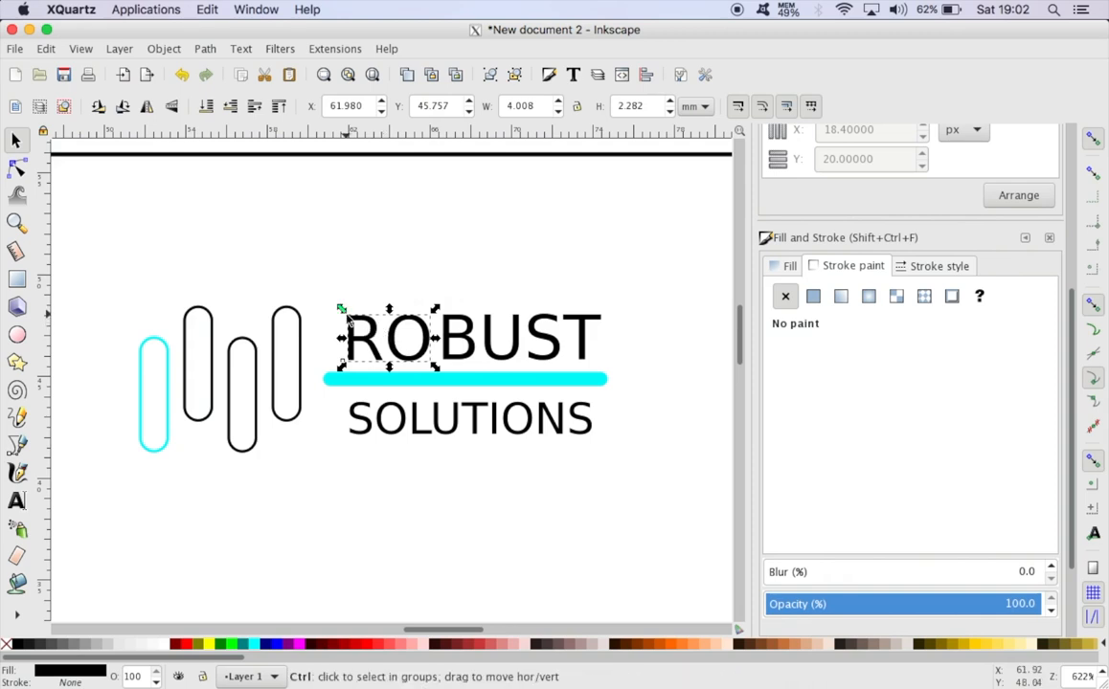
pyautogui.moveTo(340, 312); pyautogui.dragTo(319, 288)
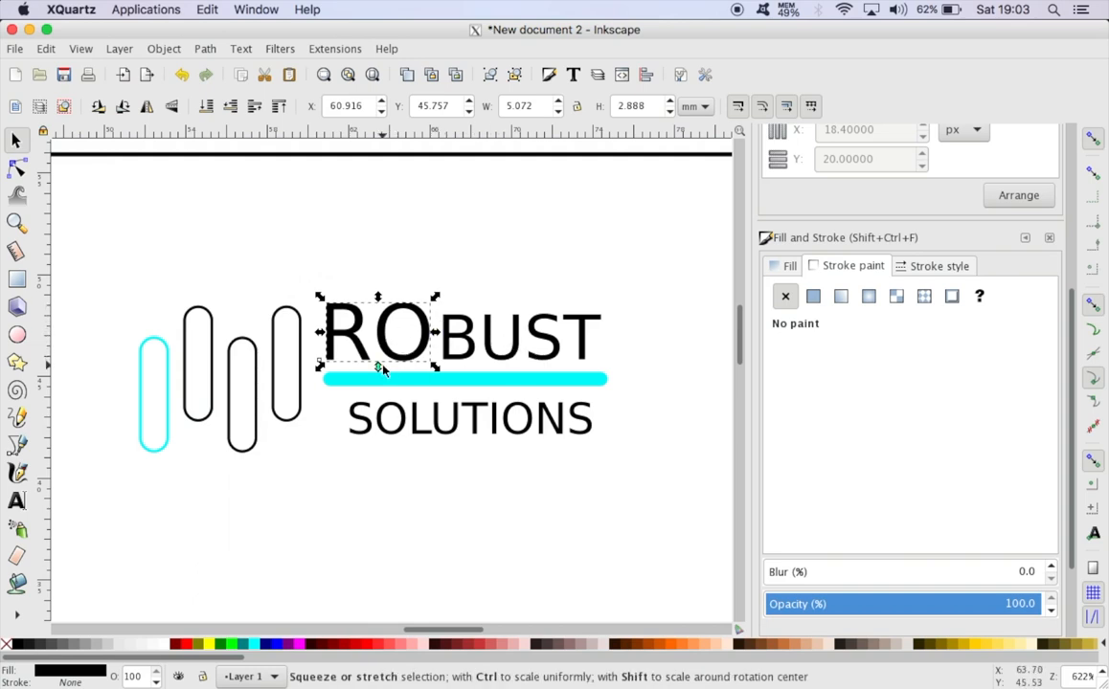
# Fill the letters RO with the divider line's cyan using the Dropper tool.
pyautogui.click(23, 618)
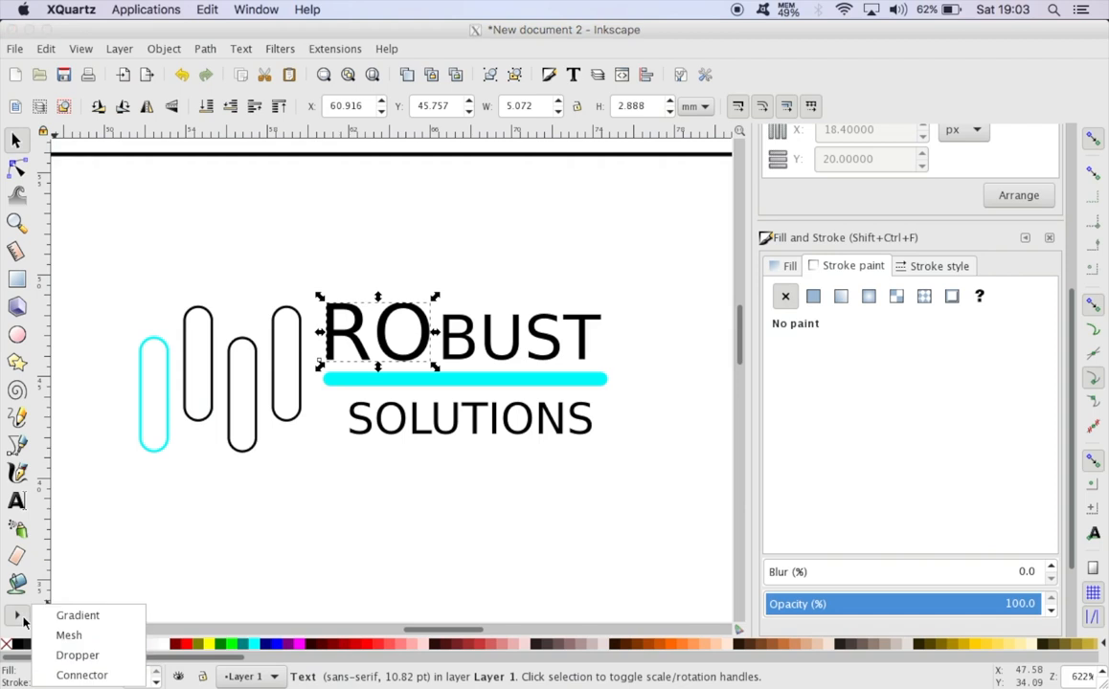
pyautogui.click(77, 658)
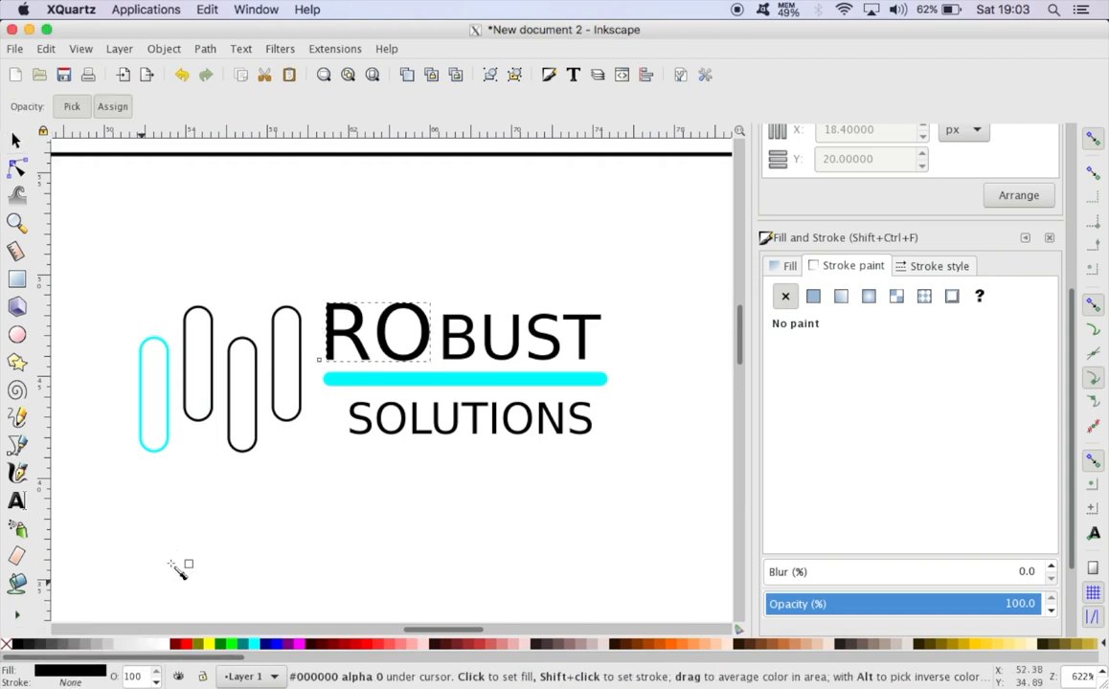
pyautogui.click(385, 380)
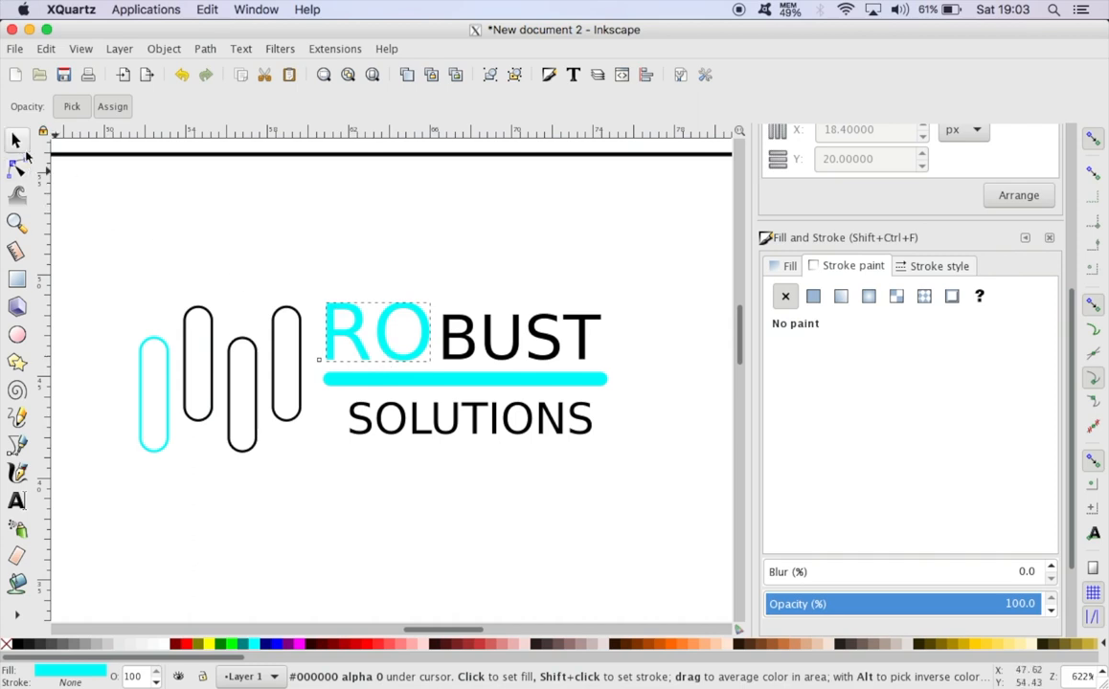
# Move the whole logo to about X 58.2, Y 42.8 mm and the address block to about X 63.6, Y 3.6 mm.
pyautogui.click(16, 141)
pyautogui.click(177, 235)
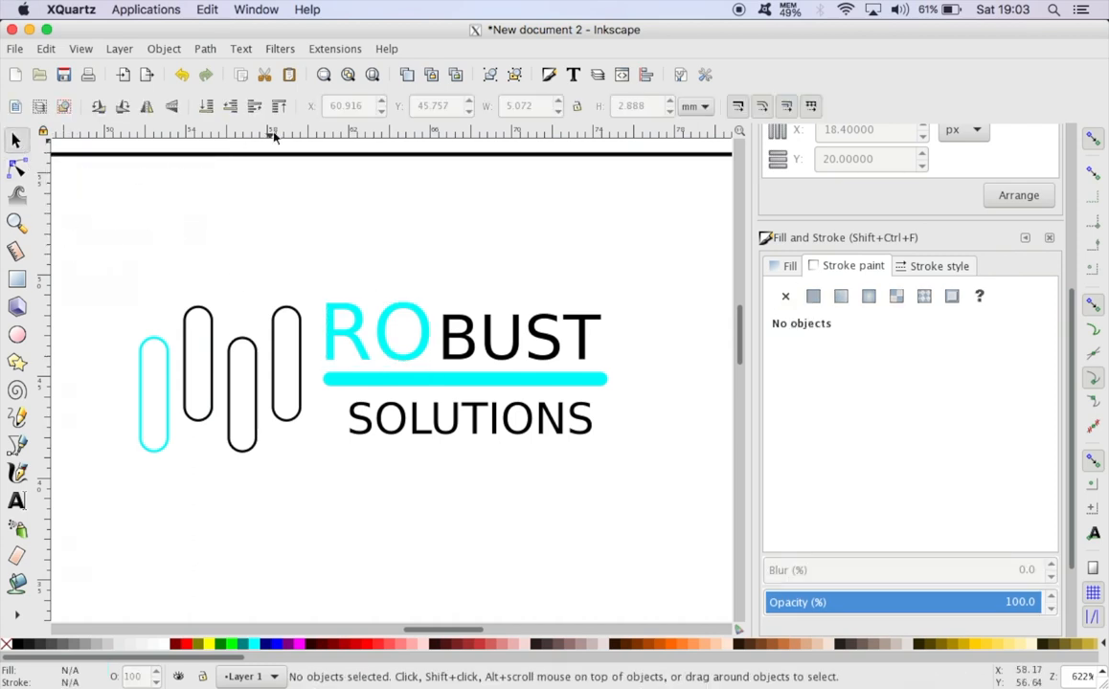
pyautogui.click(374, 75)
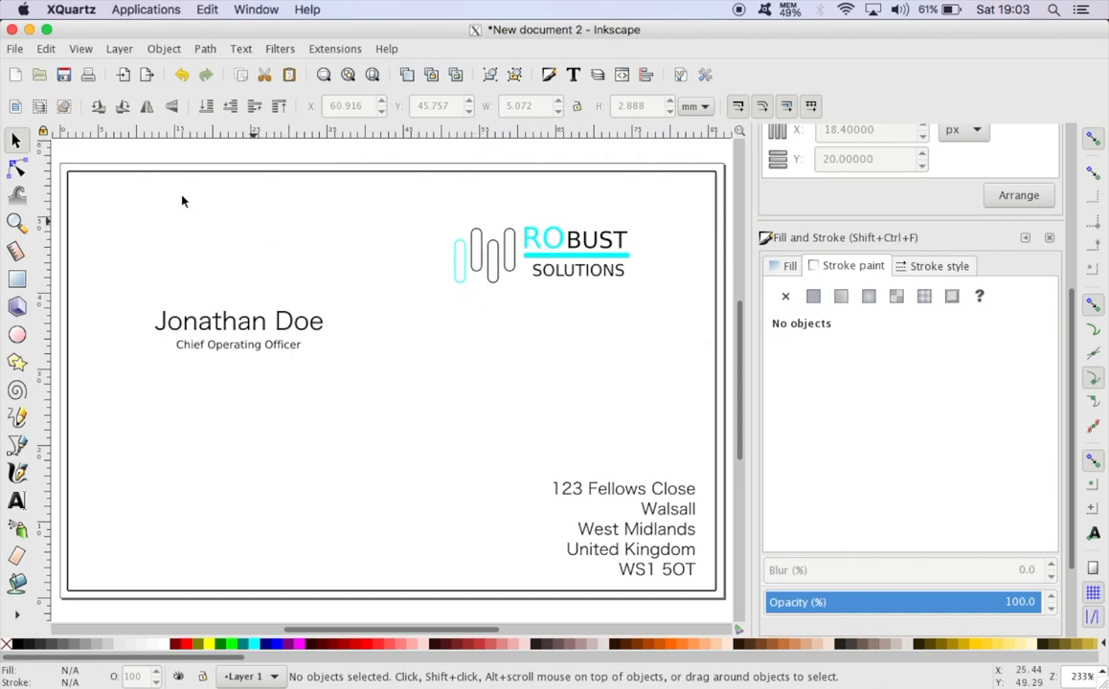
pyautogui.moveTo(412, 211); pyautogui.dragTo(674, 244)
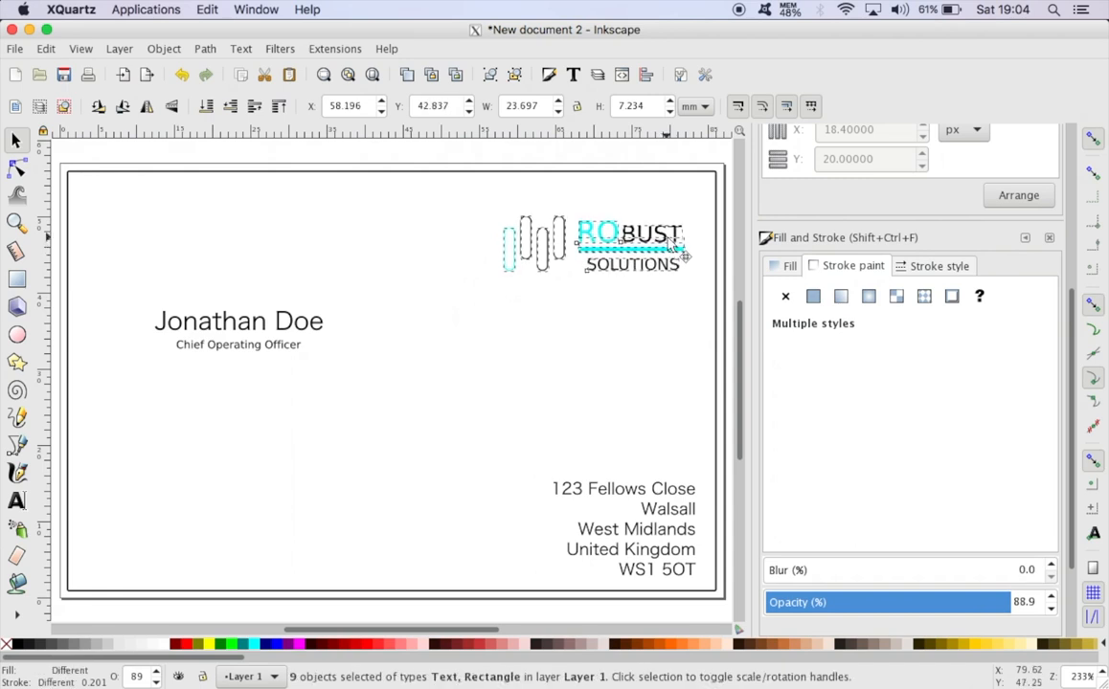
pyautogui.click(672, 501)
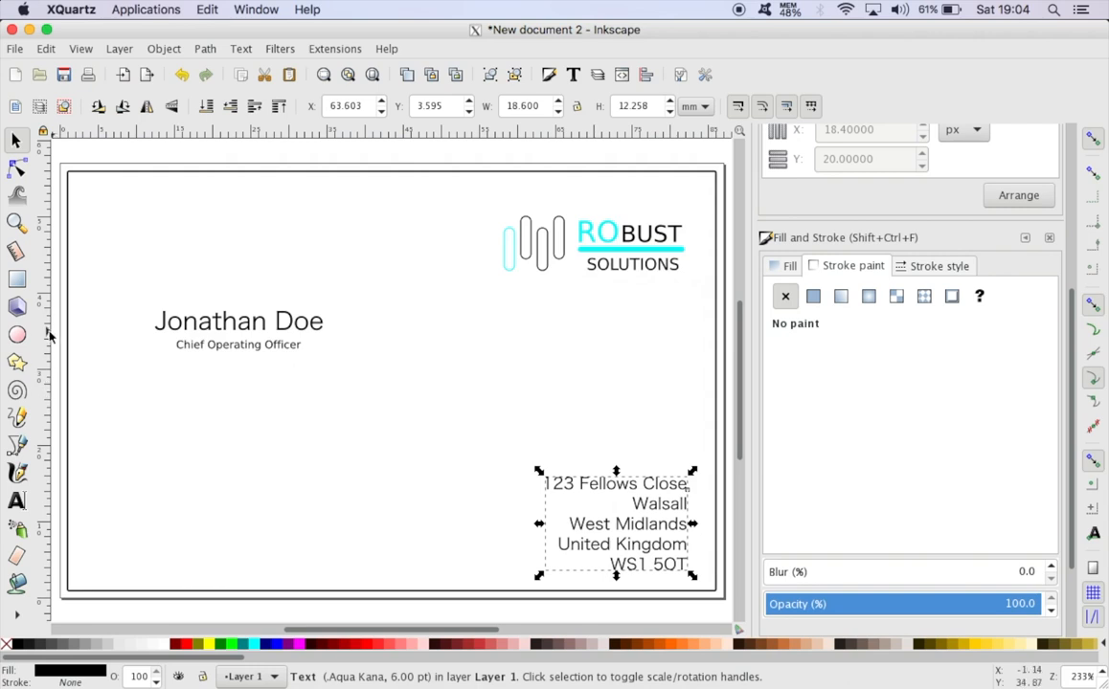
# Align the logo's right edge to a temporary vertical guide at 82.57 mm, placing it at about X 59.1, Y 43 mm, and delete the guide.
pyautogui.moveTo(48, 332); pyautogui.dragTo(690, 354)
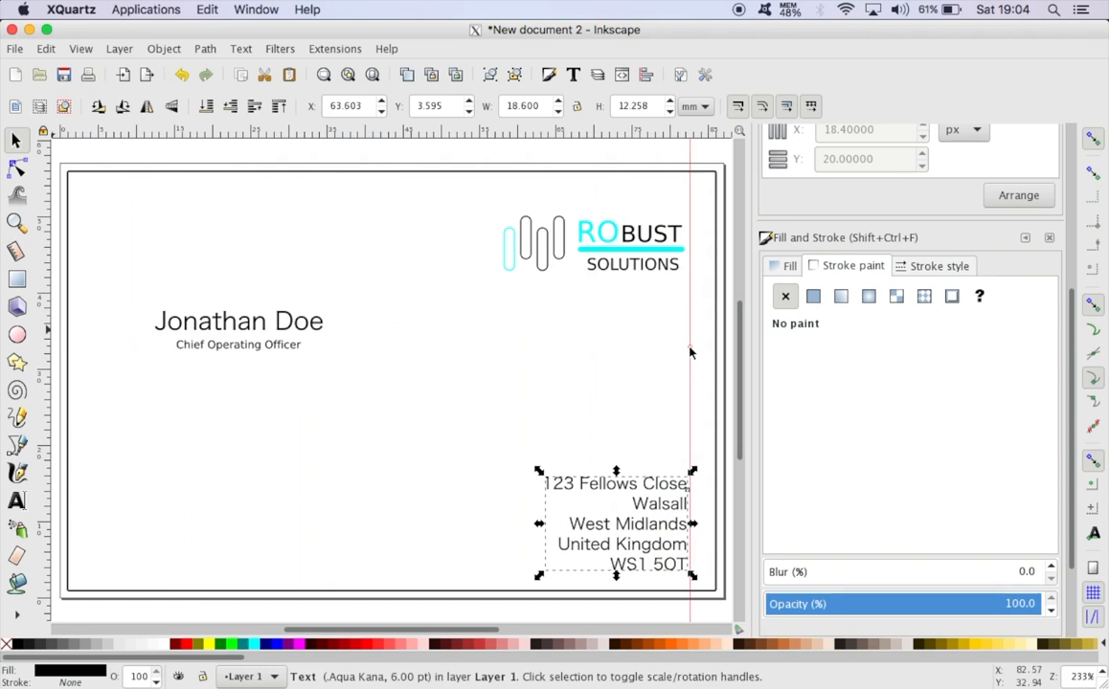
pyautogui.click(590, 347)
pyautogui.moveTo(450, 196); pyautogui.dragTo(661, 251)
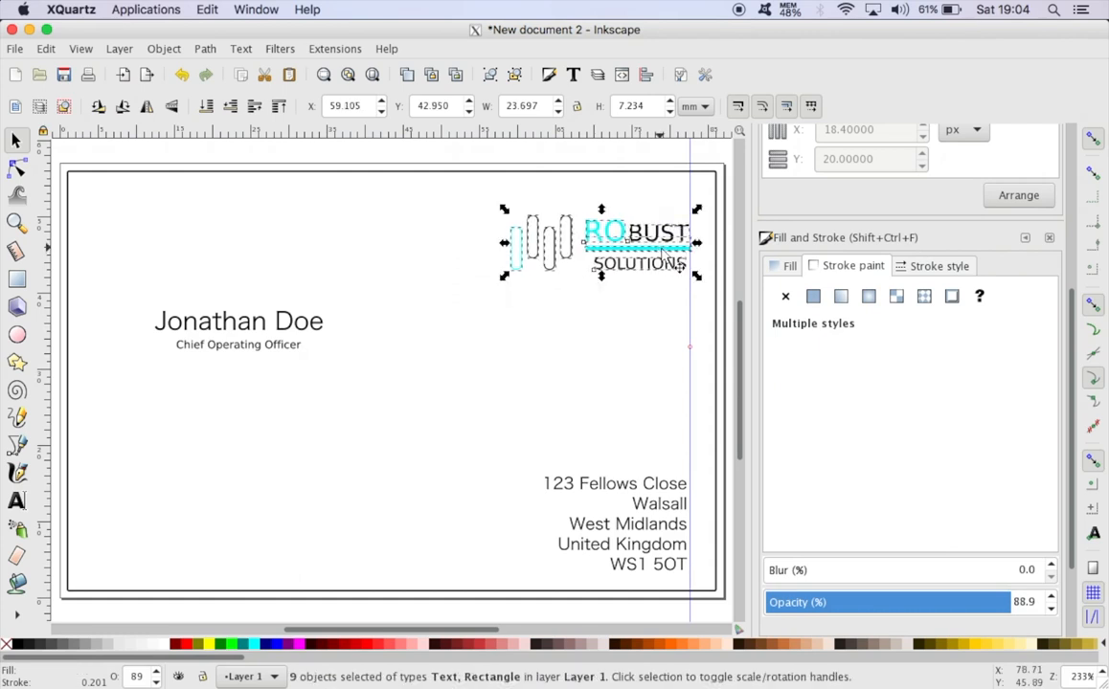
pyautogui.click(563, 360)
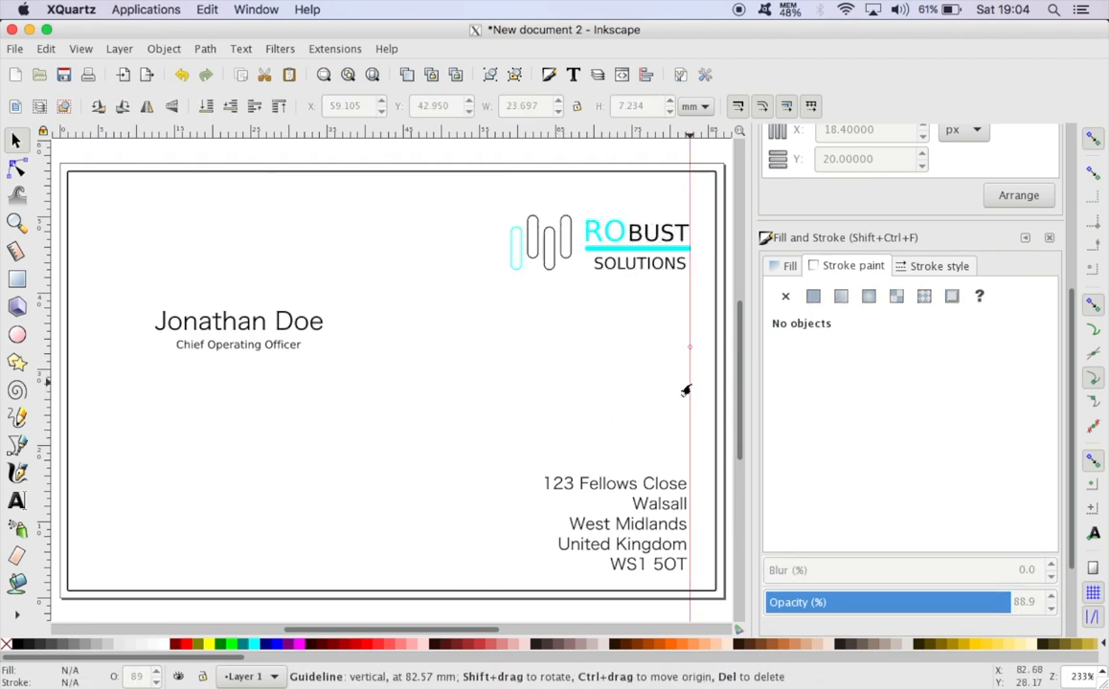
pyautogui.press('Delete')
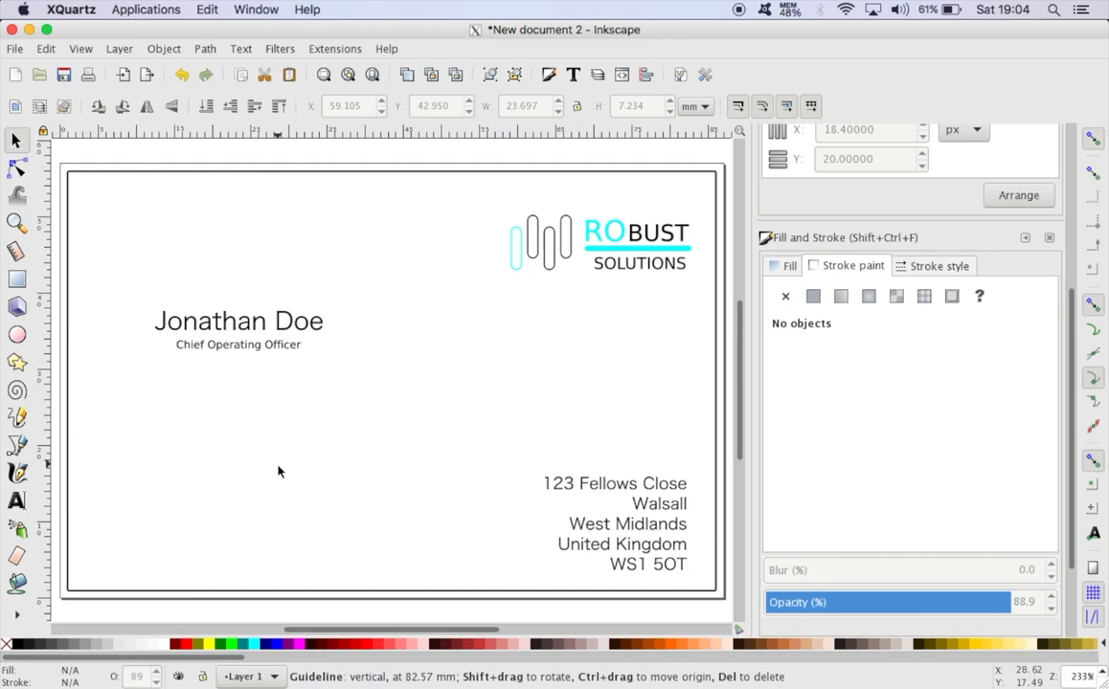
# Try bright green and olive fills on the card's background rectangle and undo both.
pyautogui.click(96, 208)
pyautogui.click(221, 644)
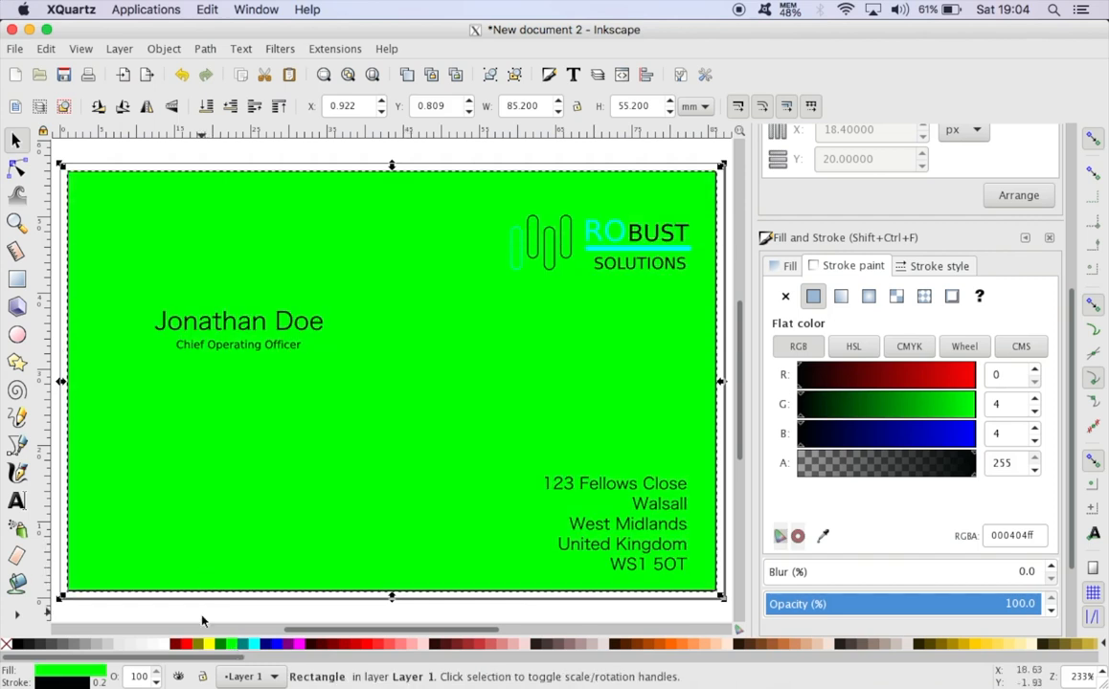
pyautogui.click(196, 645)
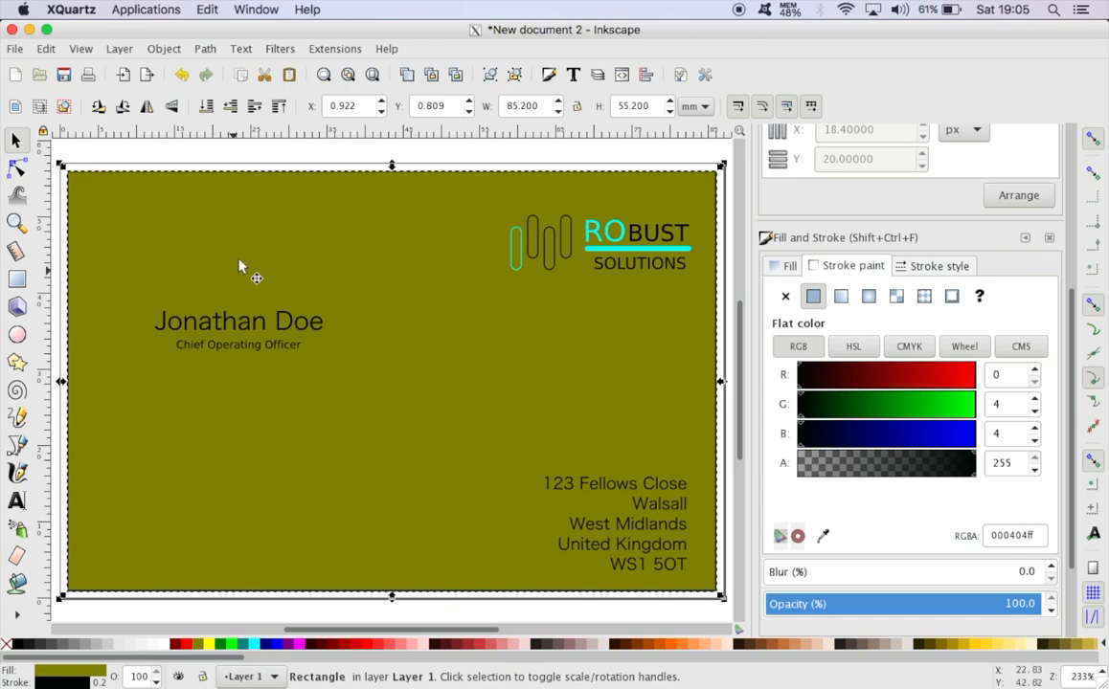
pyautogui.click(182, 74)
pyautogui.click(182, 75)
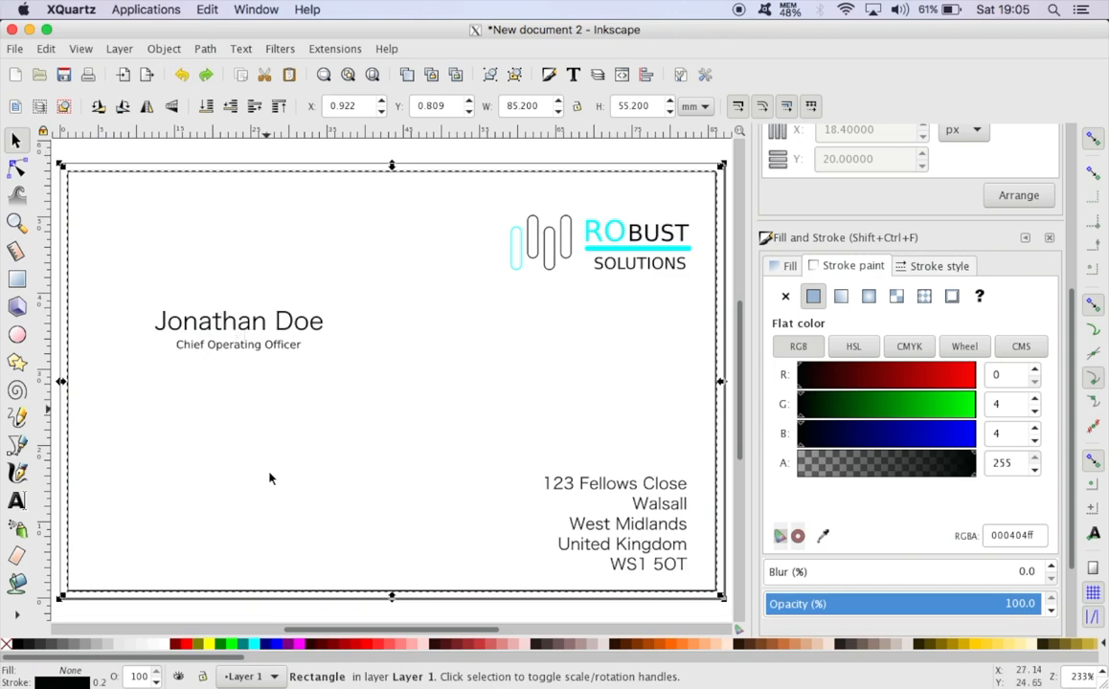
# Draw a closed wave-topped shape with the Bezier tool across the card's lower half, about 85.3 x 25.8 mm.
pyautogui.click(20, 447)
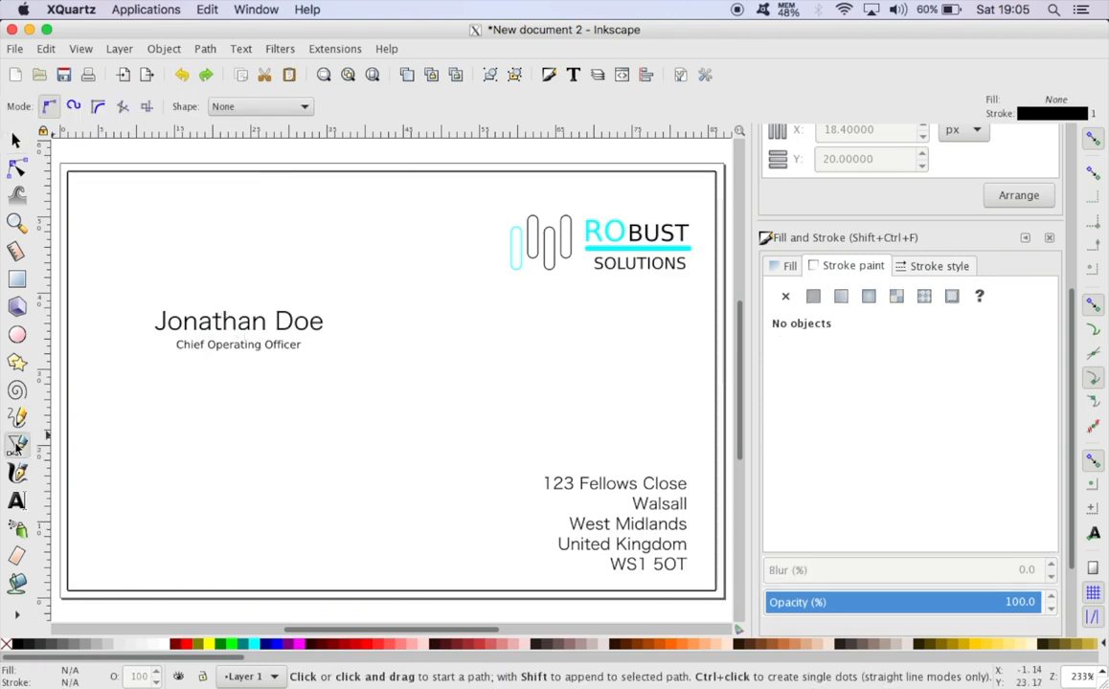
pyautogui.click(112, 433)
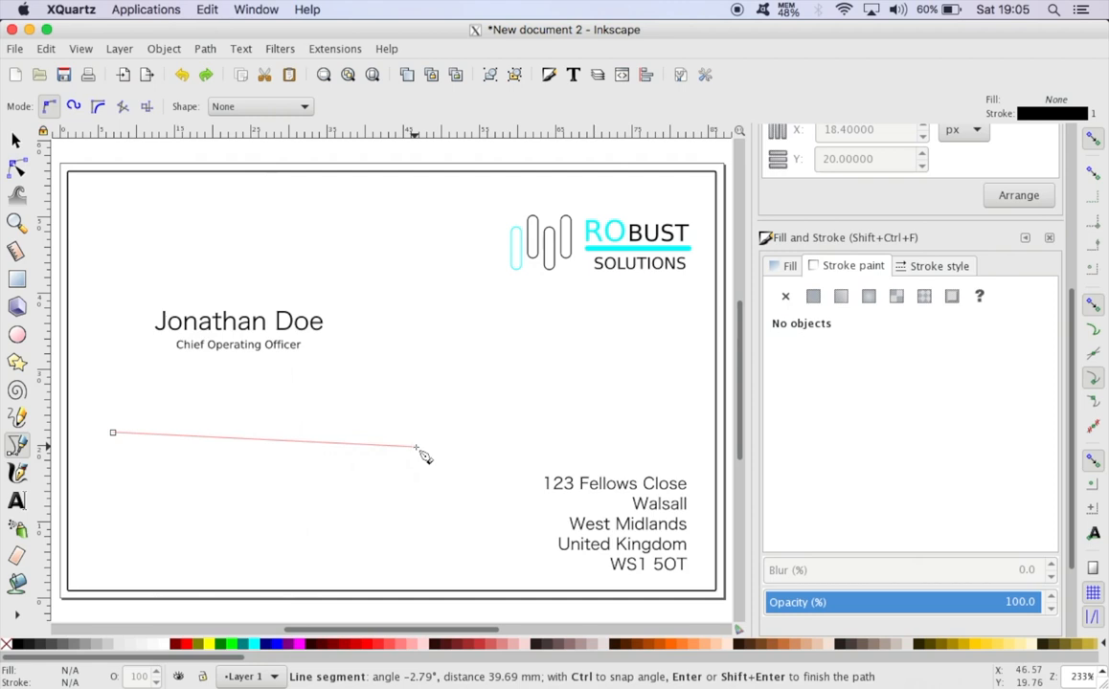
pyautogui.moveTo(415, 447); pyautogui.dragTo(597, 360)
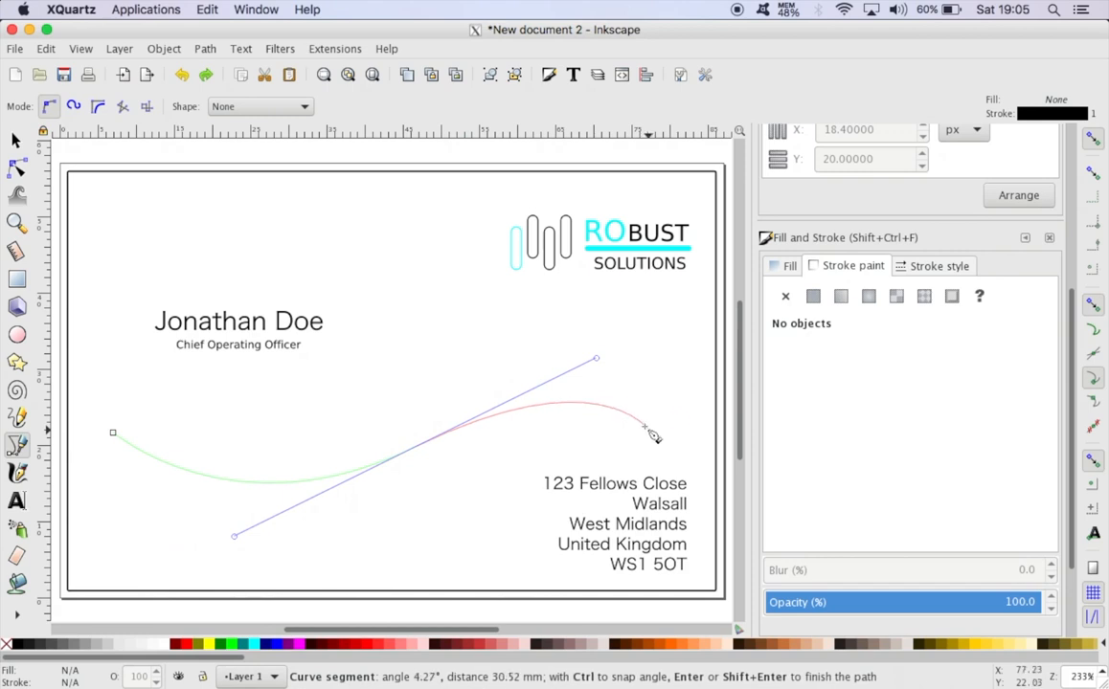
pyautogui.click(714, 447)
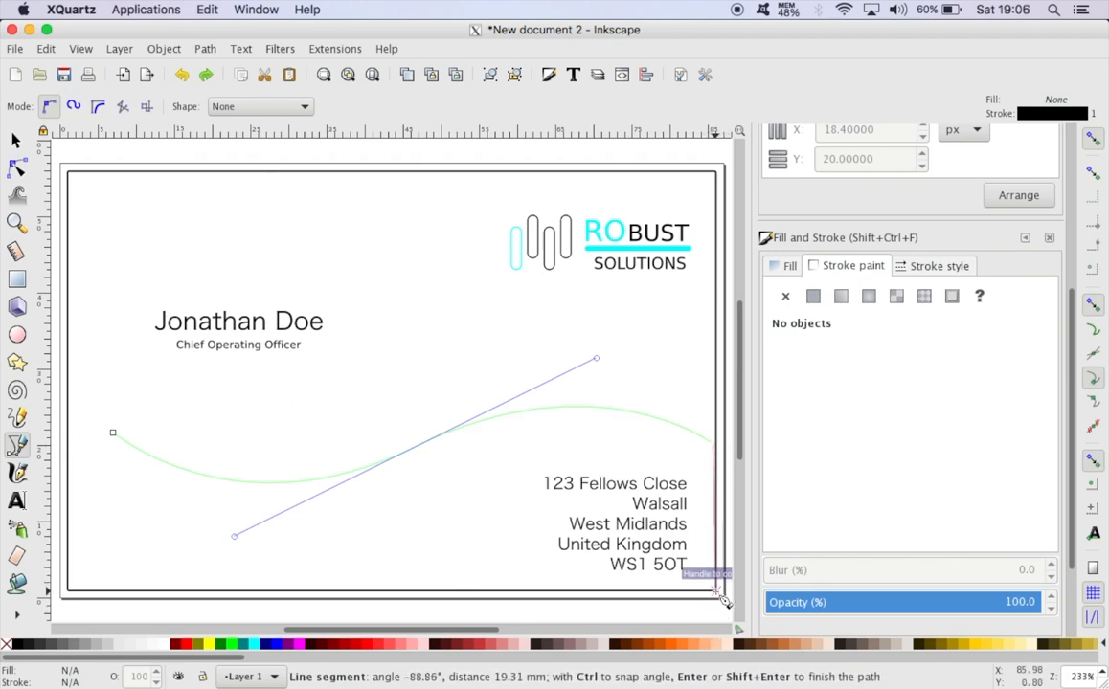
pyautogui.click(716, 592)
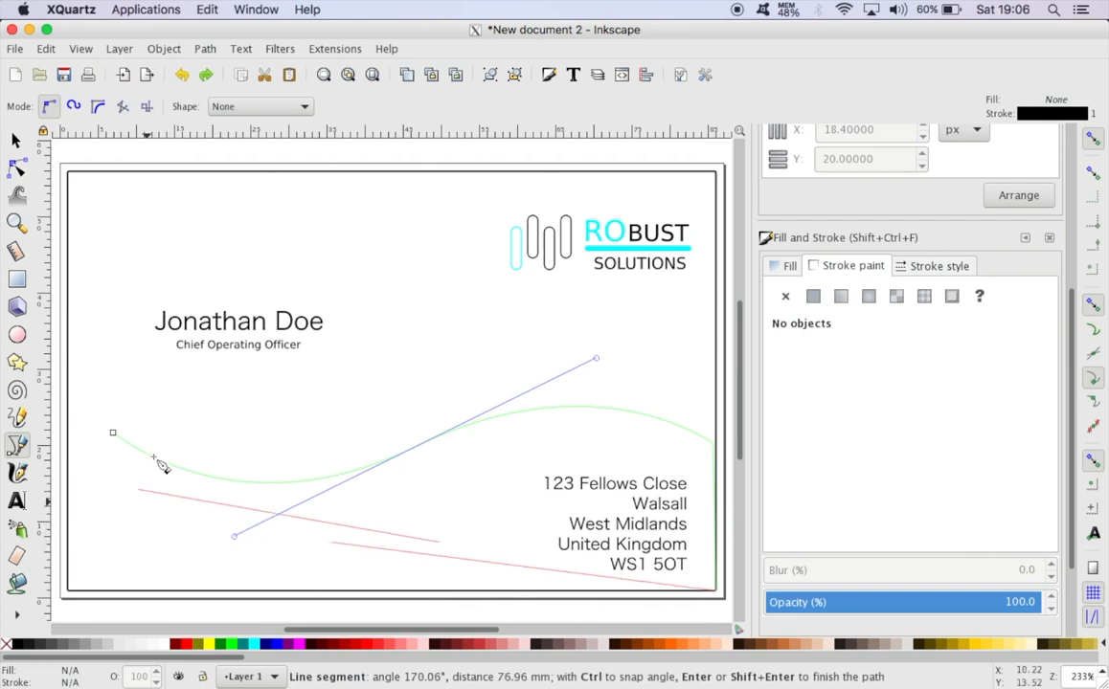
pyautogui.click(68, 592)
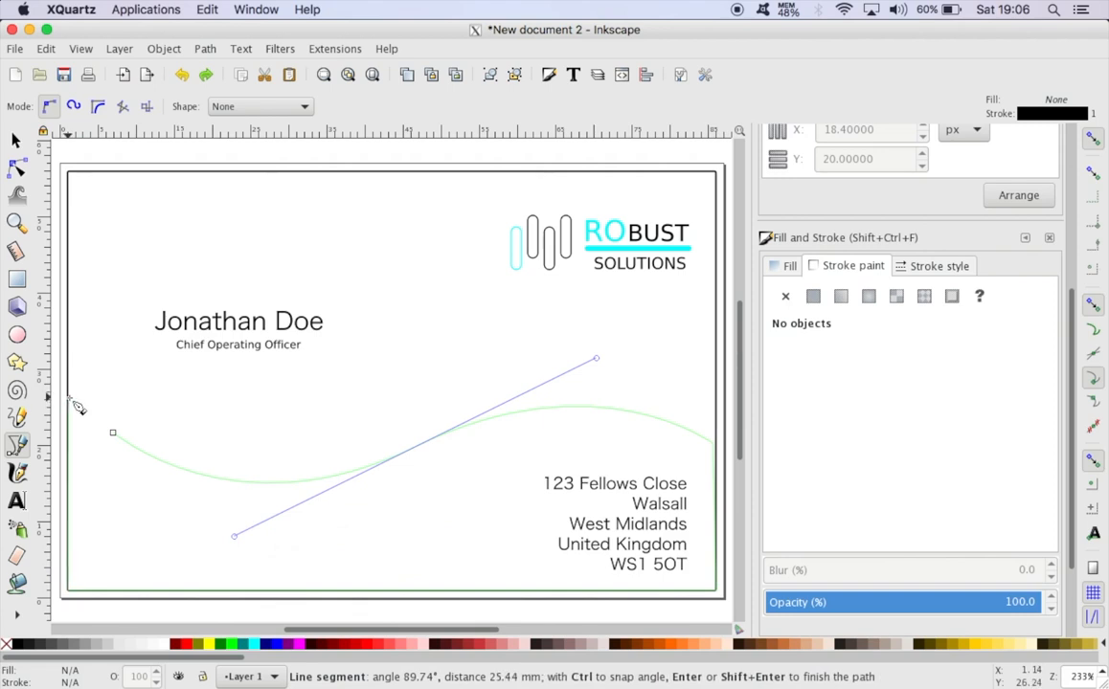
pyautogui.click(70, 398)
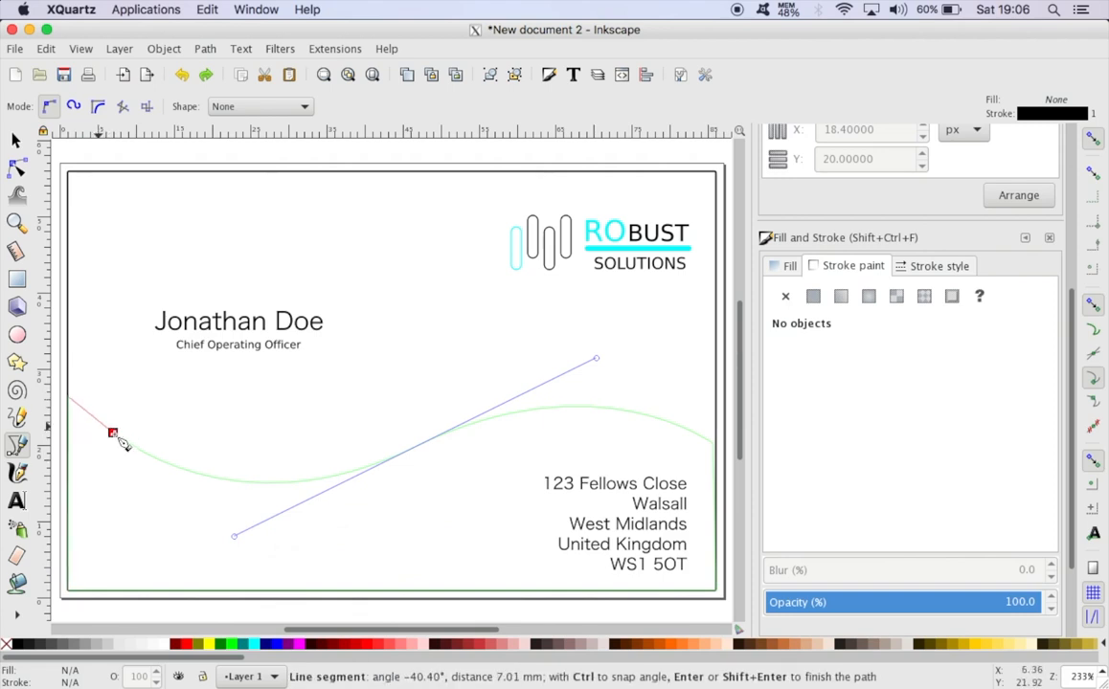
pyautogui.click(112, 434)
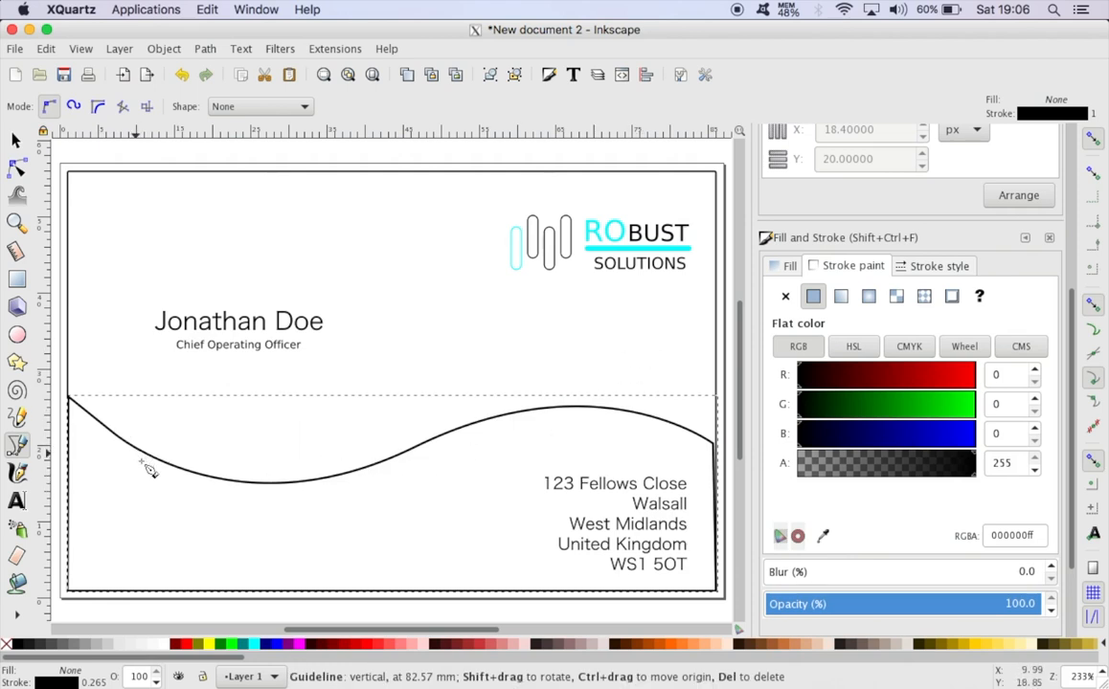
# Delete the extra node near the wave's left end and align its upper right node with the card's right border.
pyautogui.press('s')
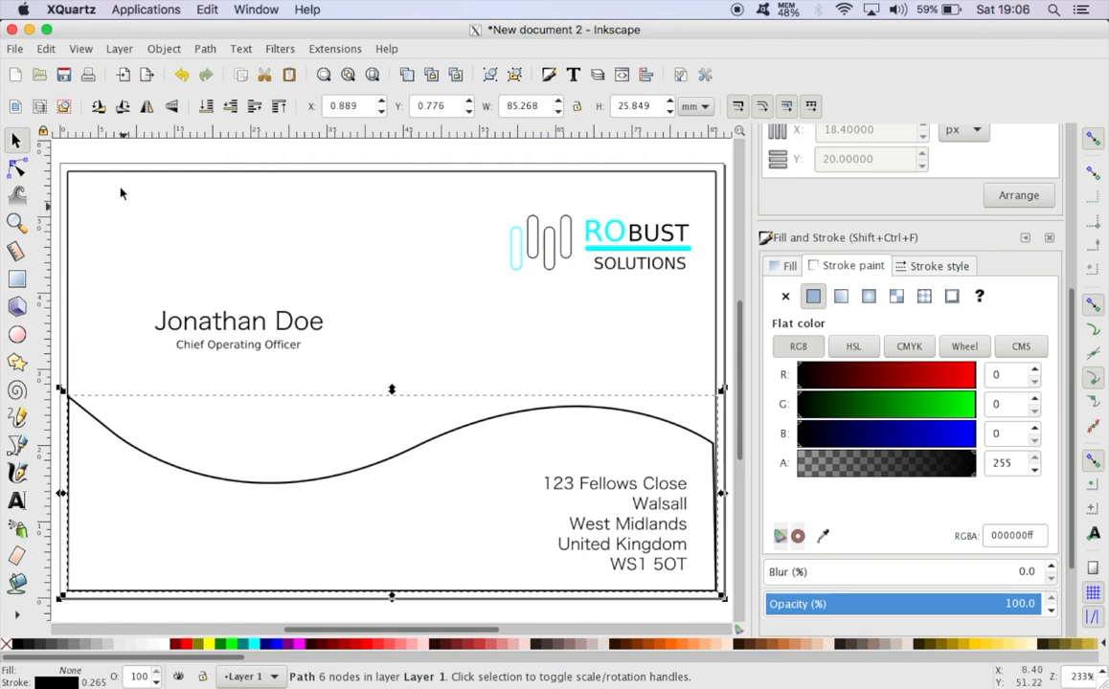
pyautogui.click(19, 170)
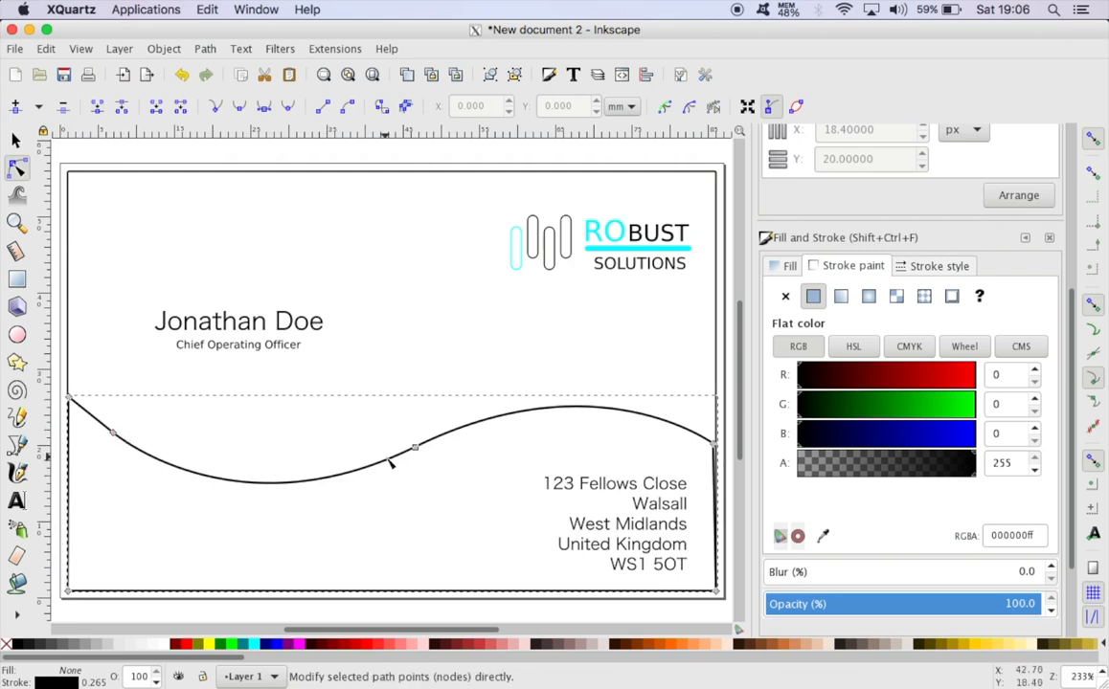
pyautogui.click(113, 433)
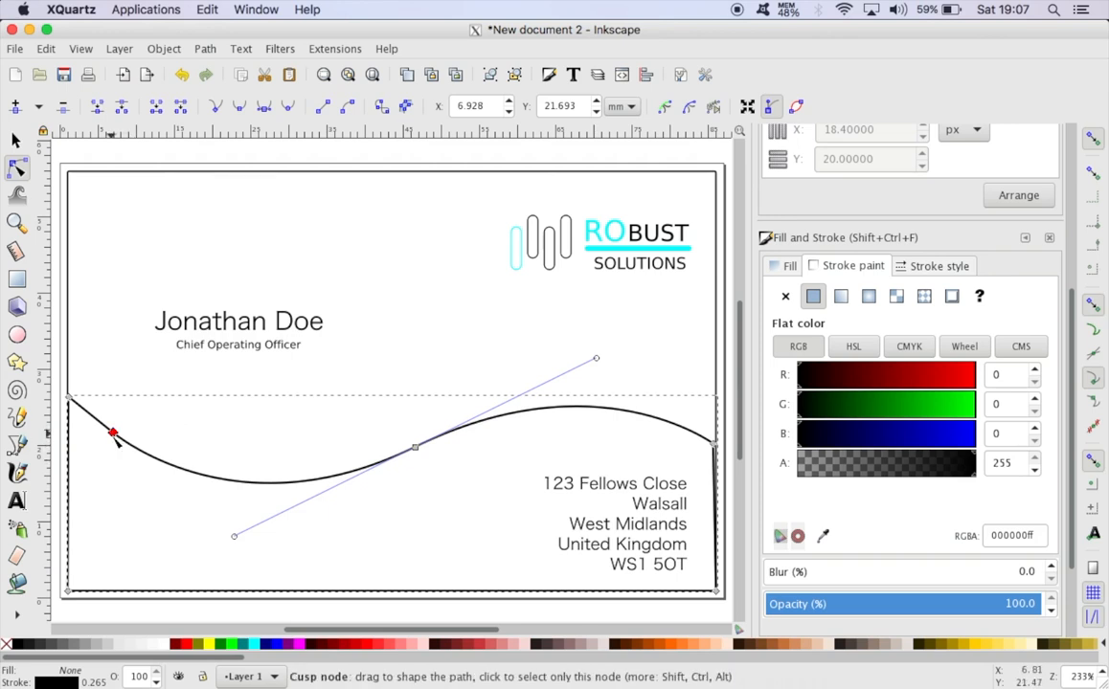
pyautogui.press('Delete')
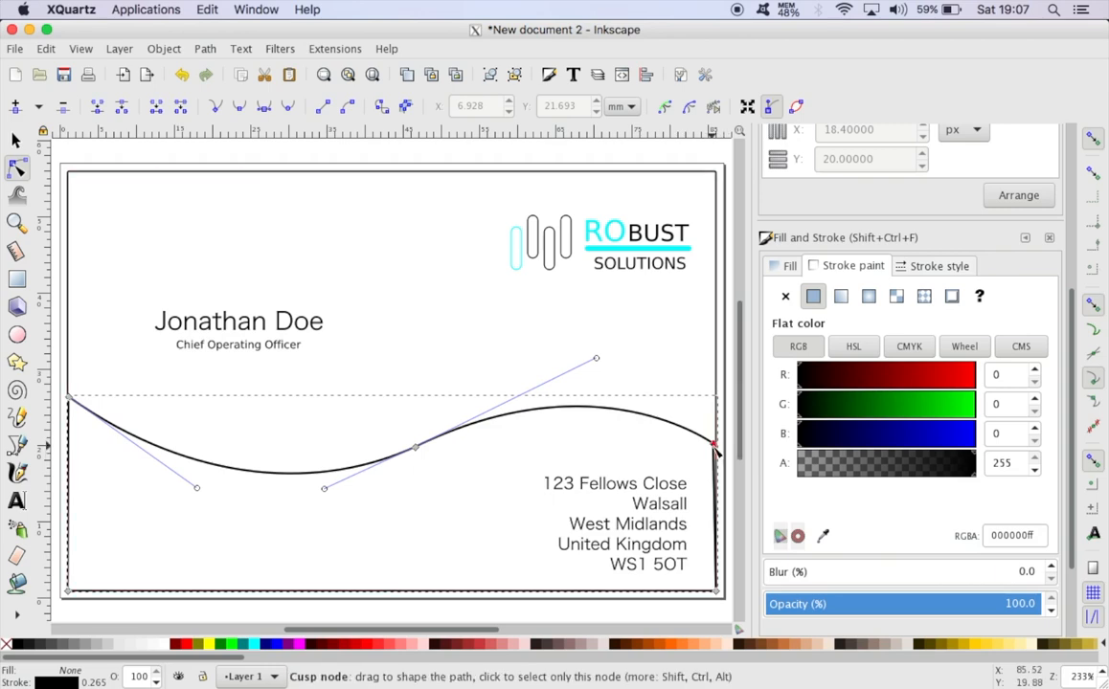
pyautogui.press('s')
# Fill the address text with white.
pyautogui.click(613, 488)
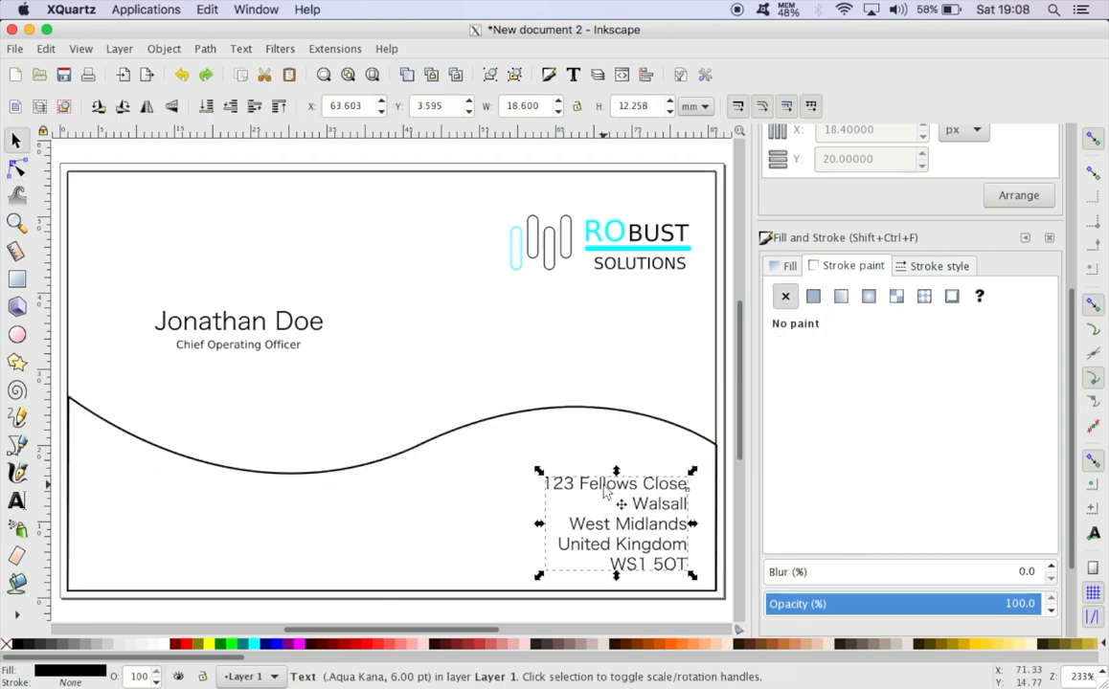
pyautogui.click(247, 590)
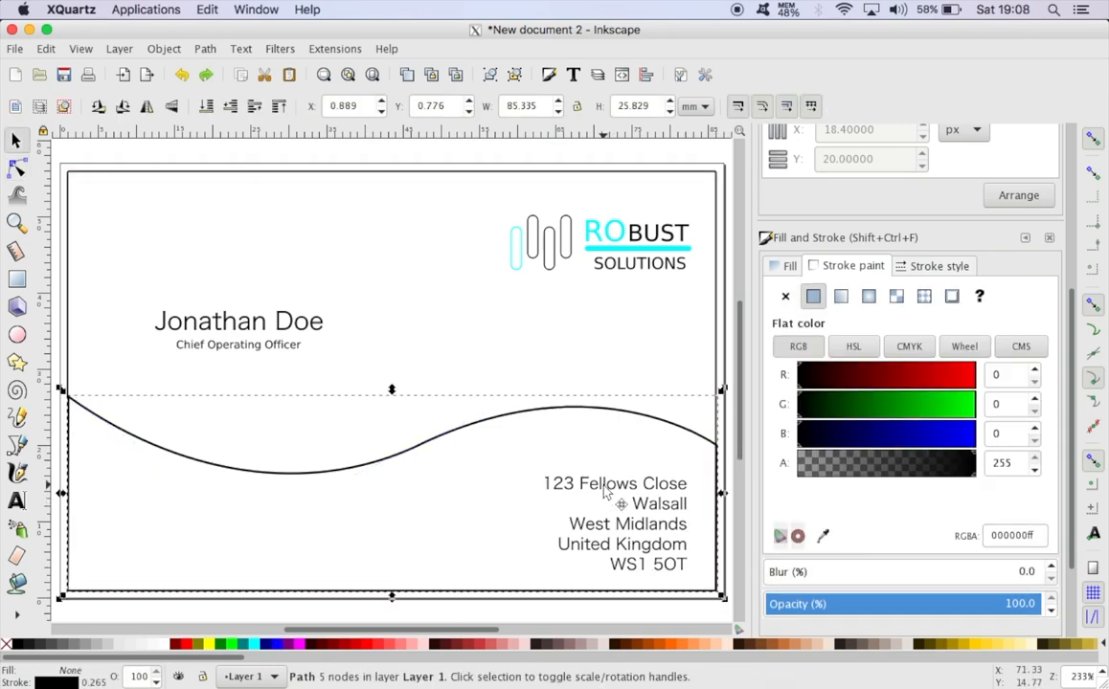
pyautogui.click(605, 491)
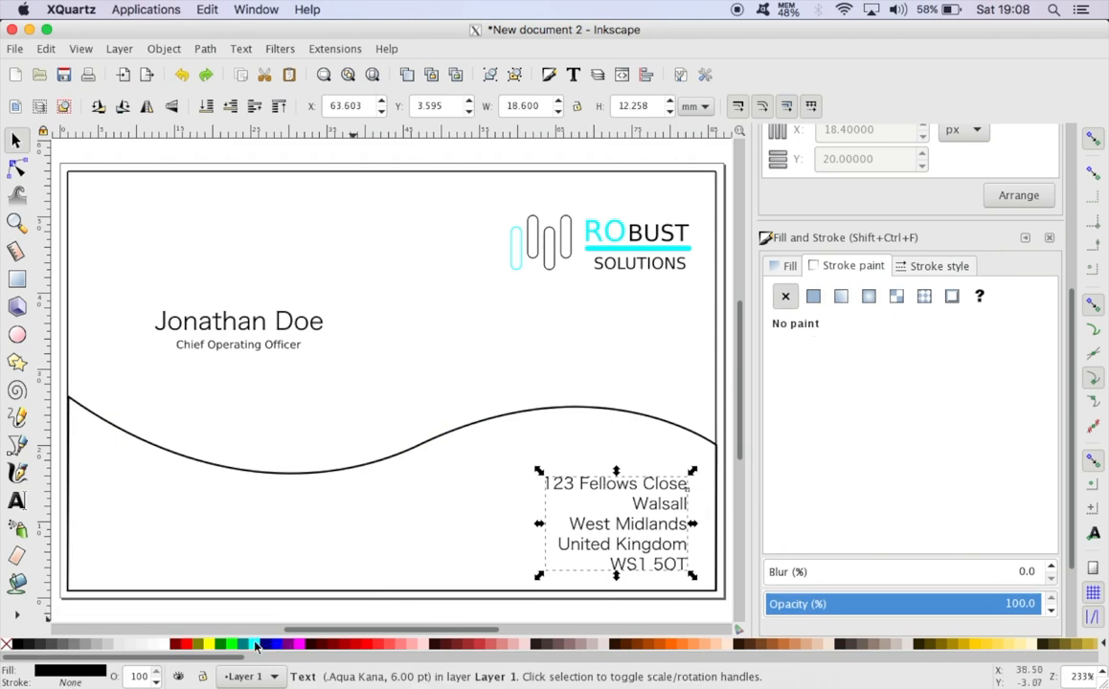
pyautogui.click(164, 647)
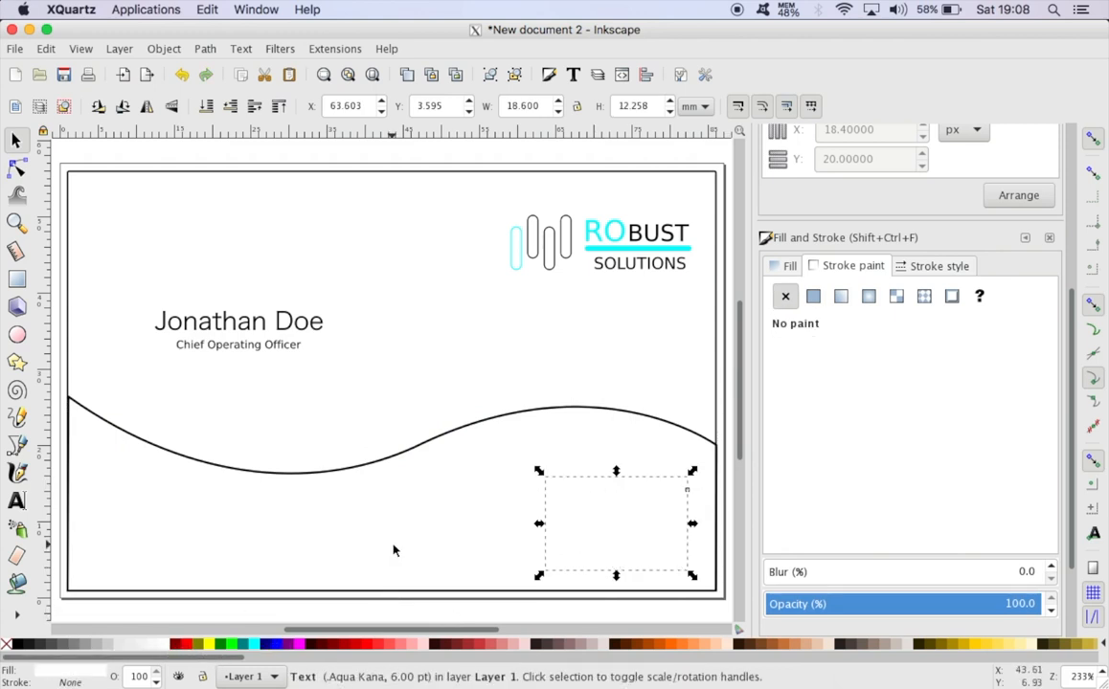
pyautogui.click(435, 465)
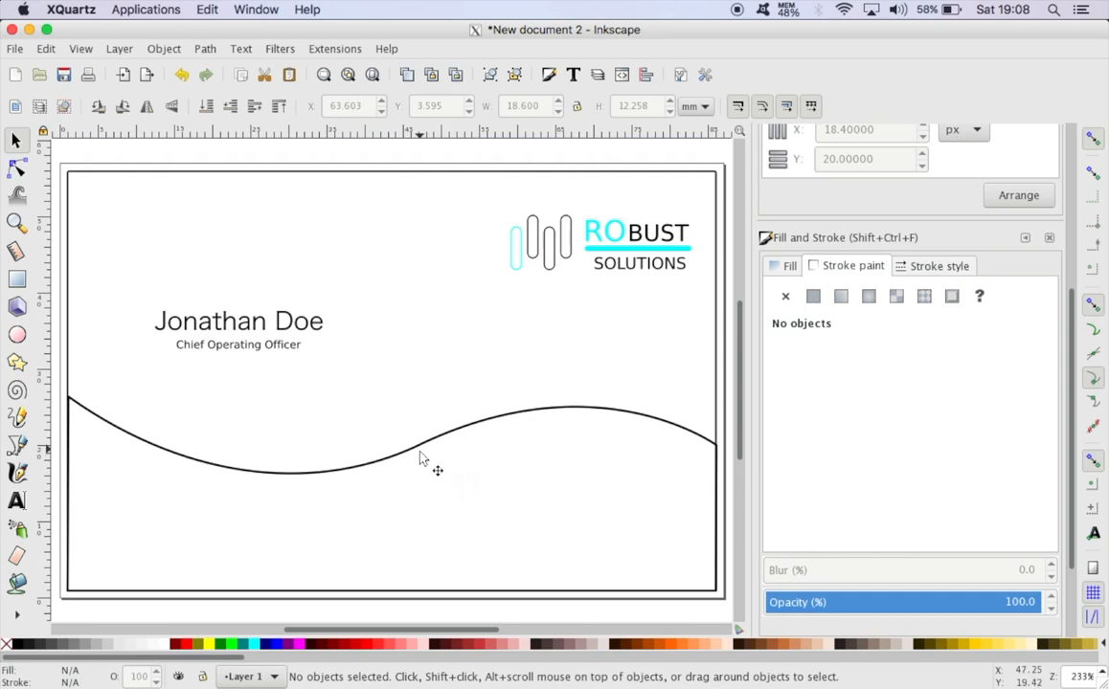
# Fill the wave shape with black and lower it to the bottom of the stacking order.
pyautogui.click(441, 443)
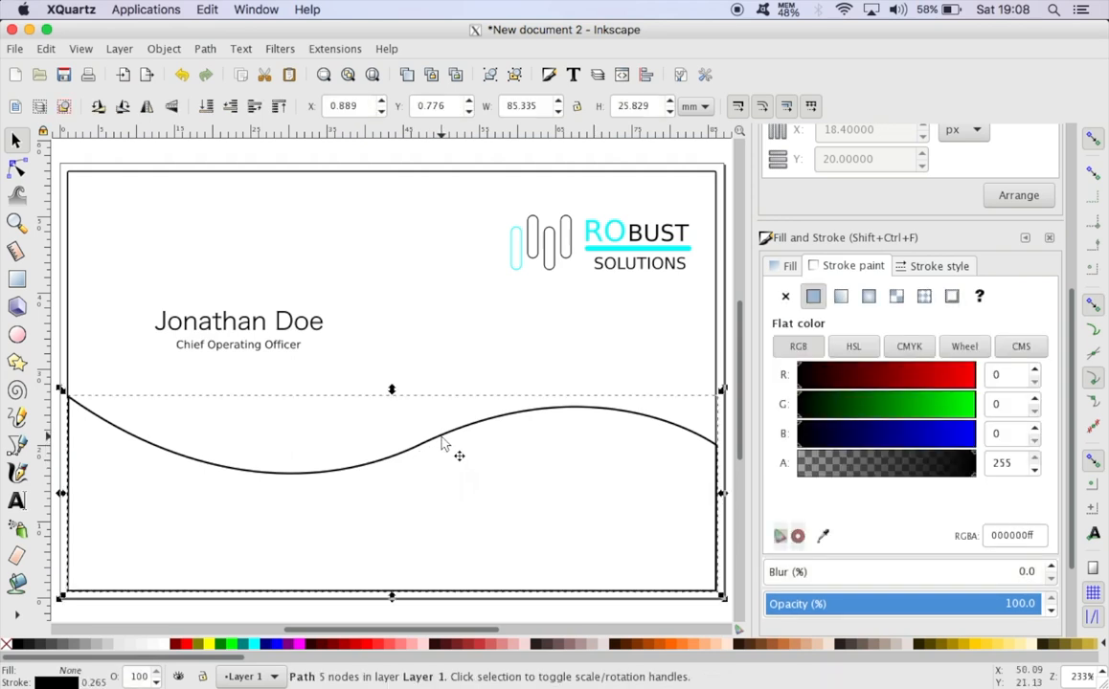
pyautogui.click(16, 646)
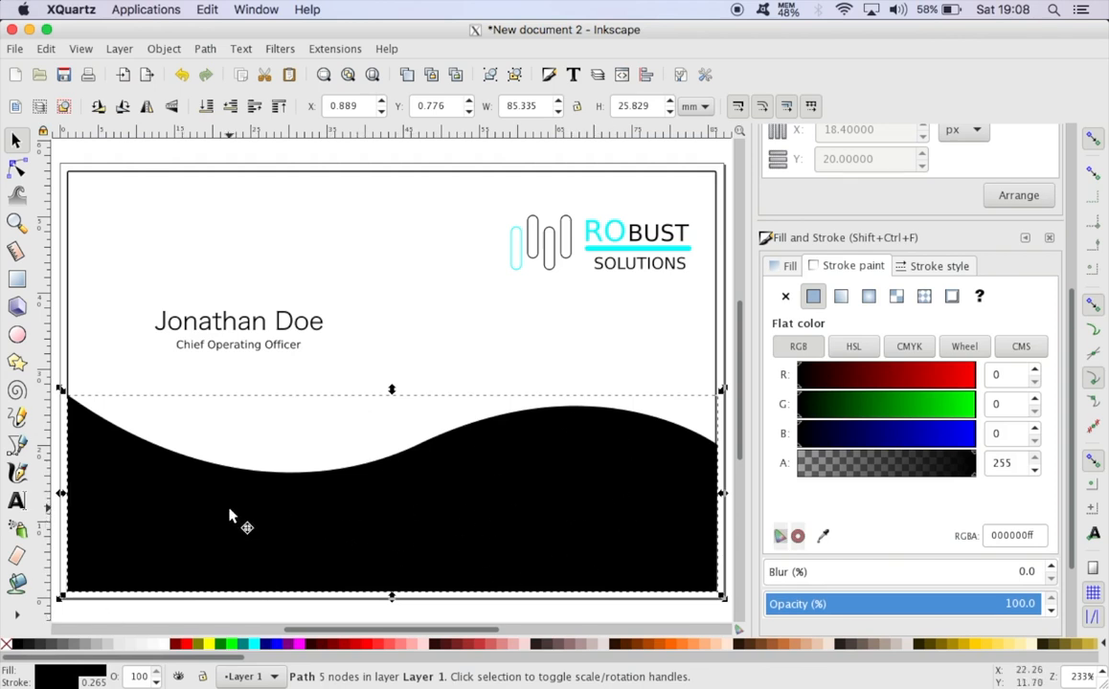
pyautogui.click(165, 49)
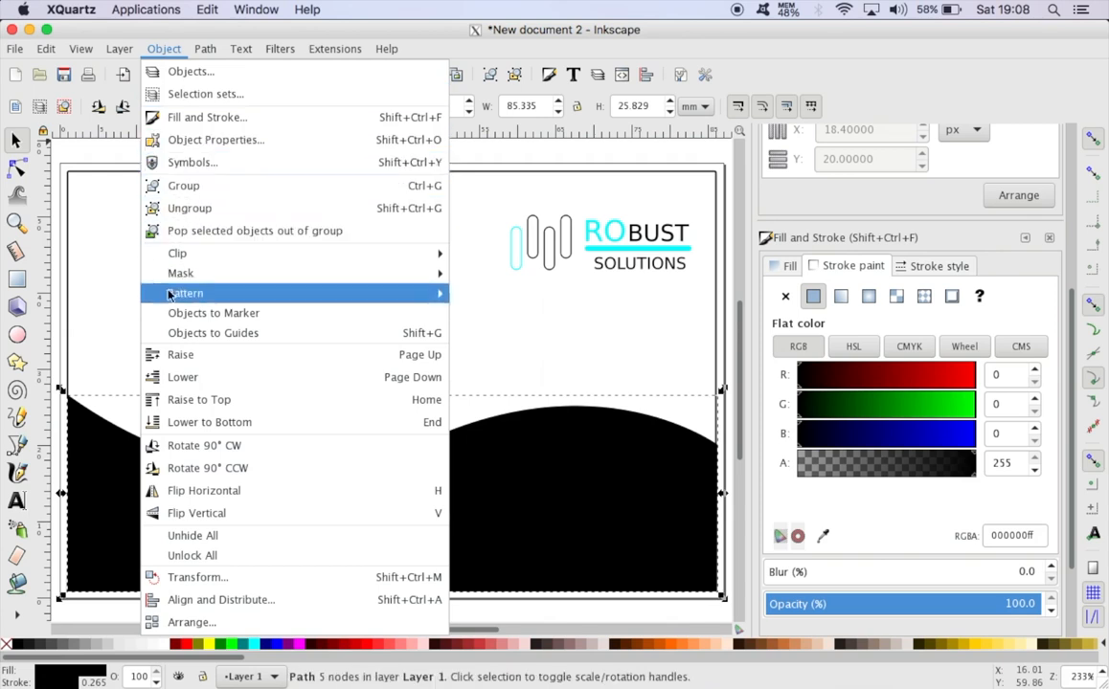
pyautogui.click(185, 424)
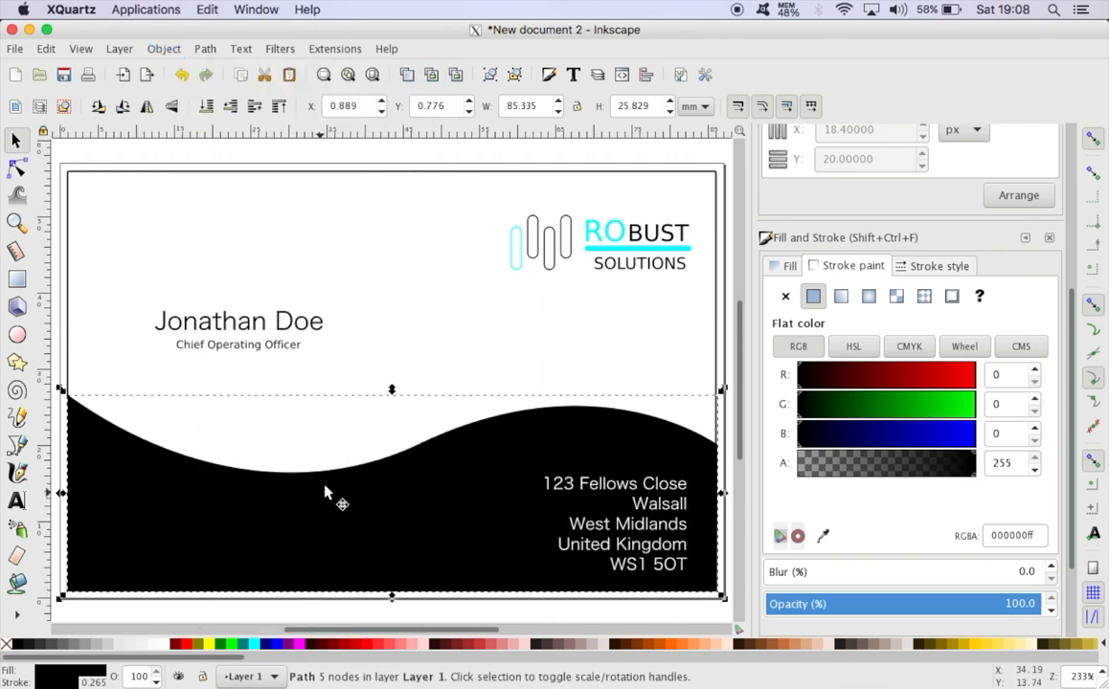
pyautogui.click(407, 309)
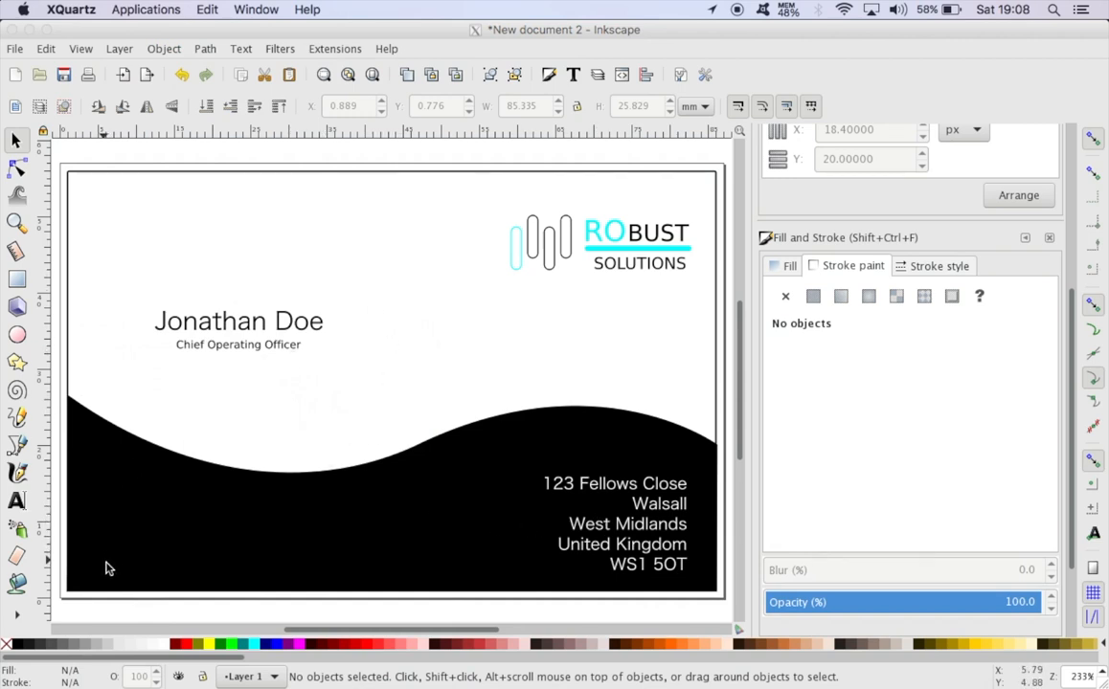
pyautogui.click(16, 500)
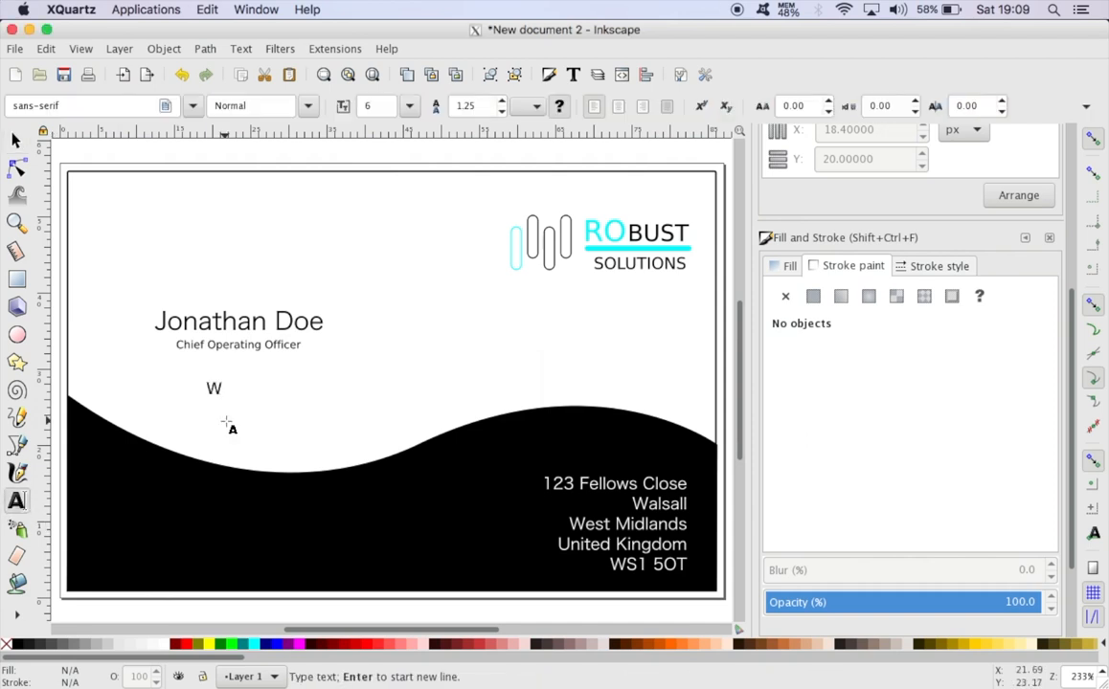
pyautogui.write('WW.')
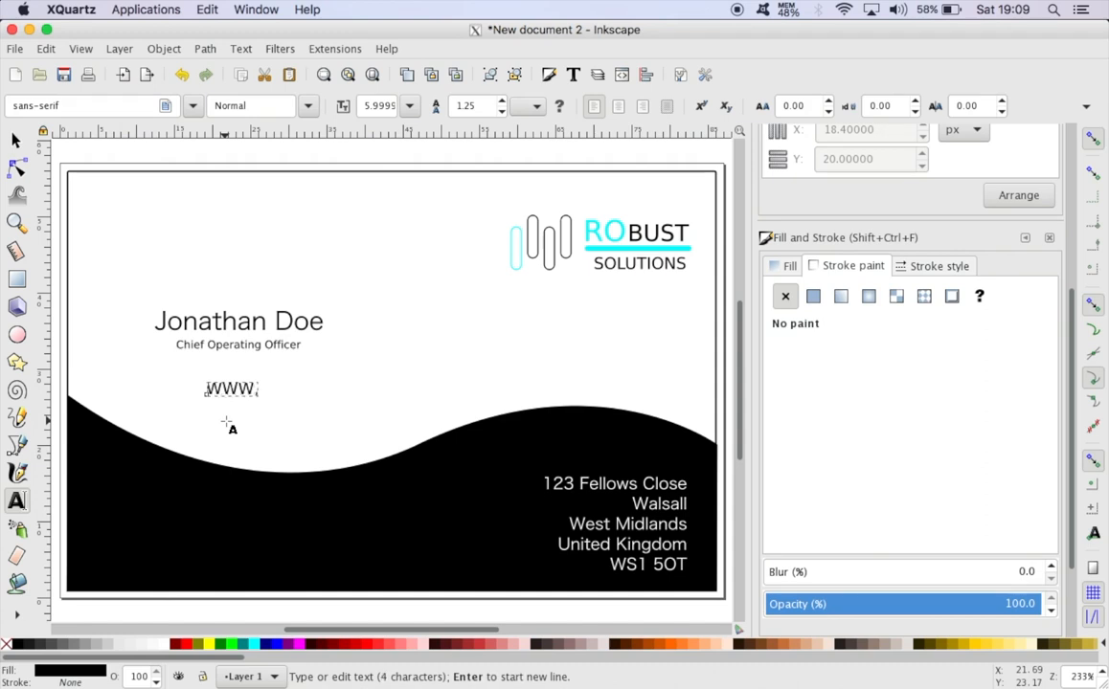
pyautogui.write('r')
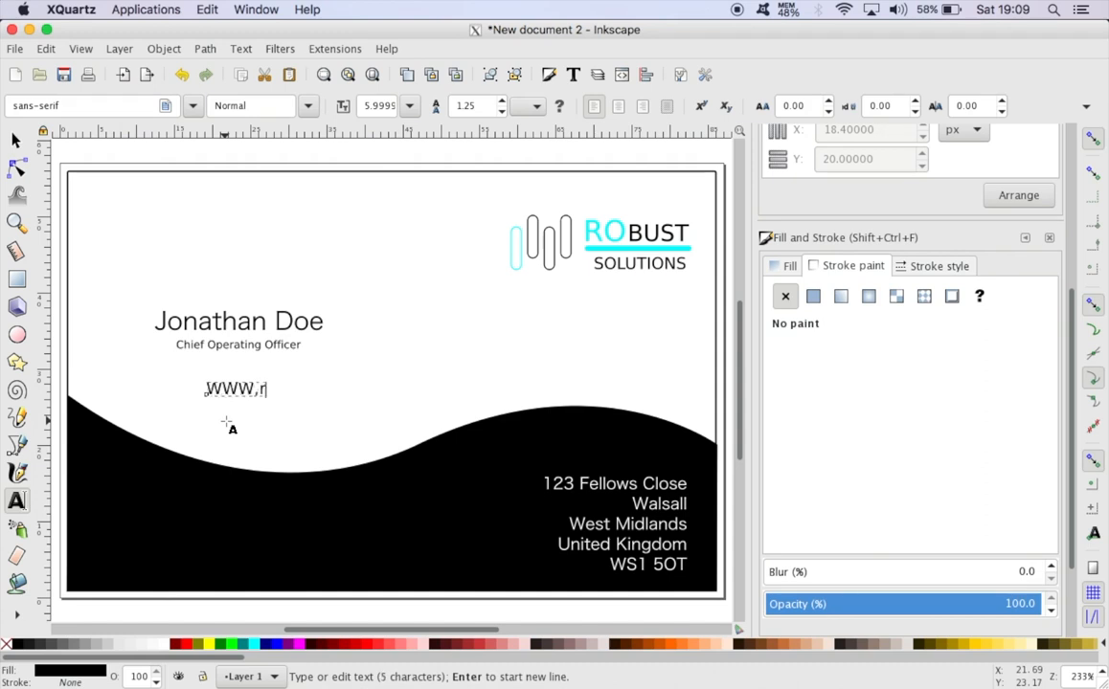
pyautogui.write('obust')
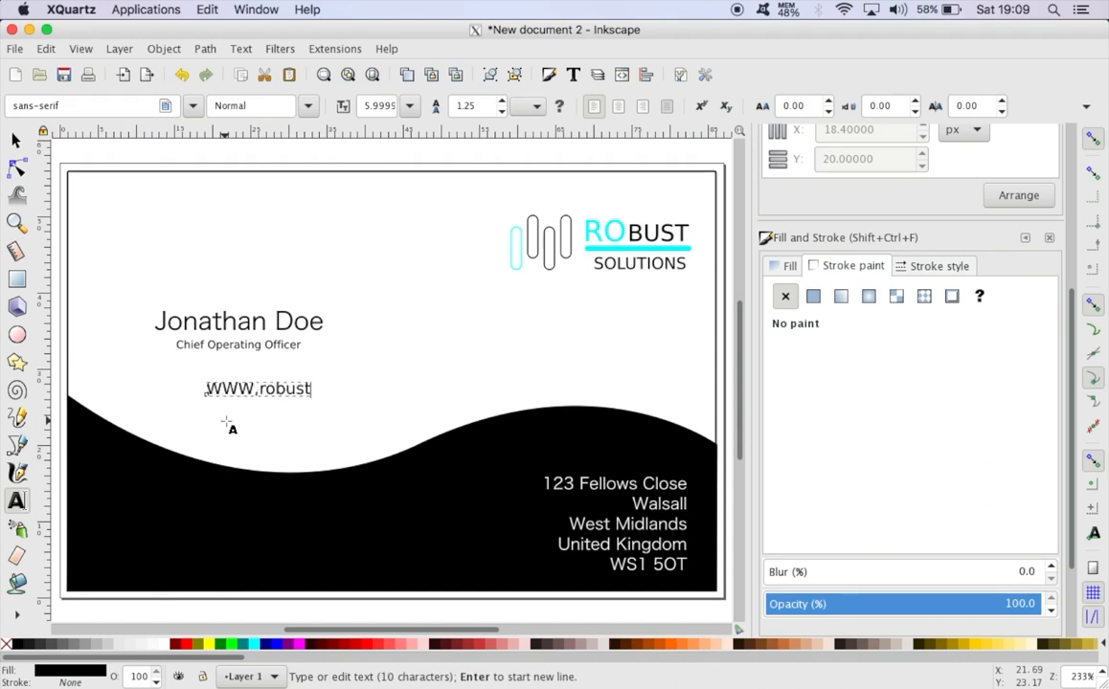
pyautogui.write('.com')
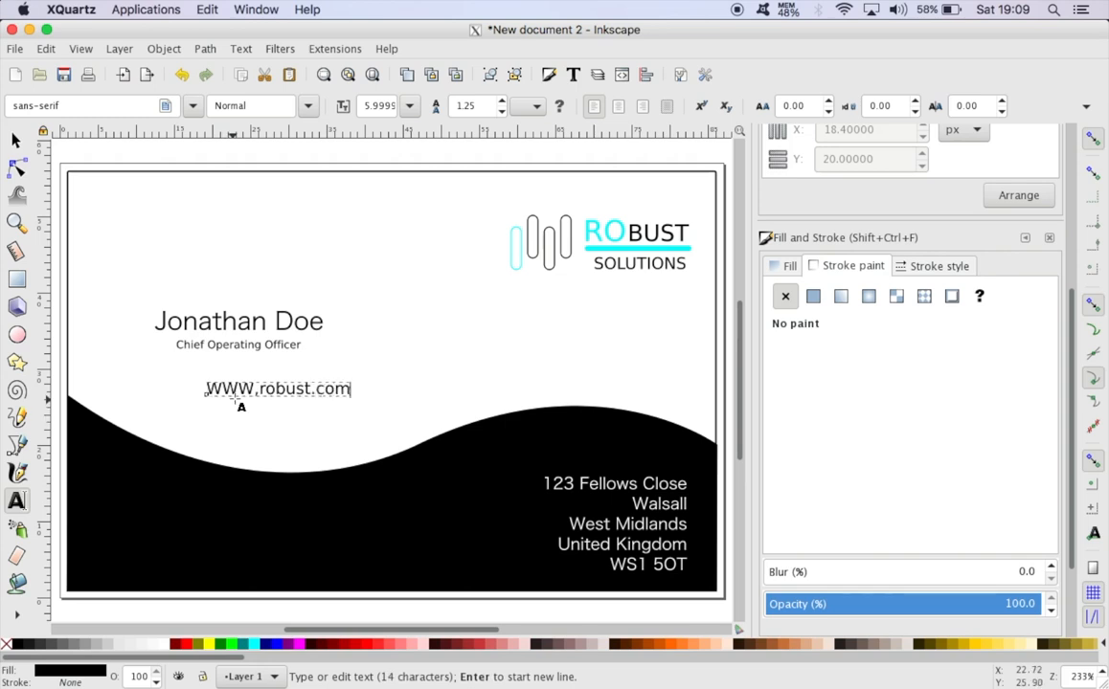
pyautogui.press('Escape')
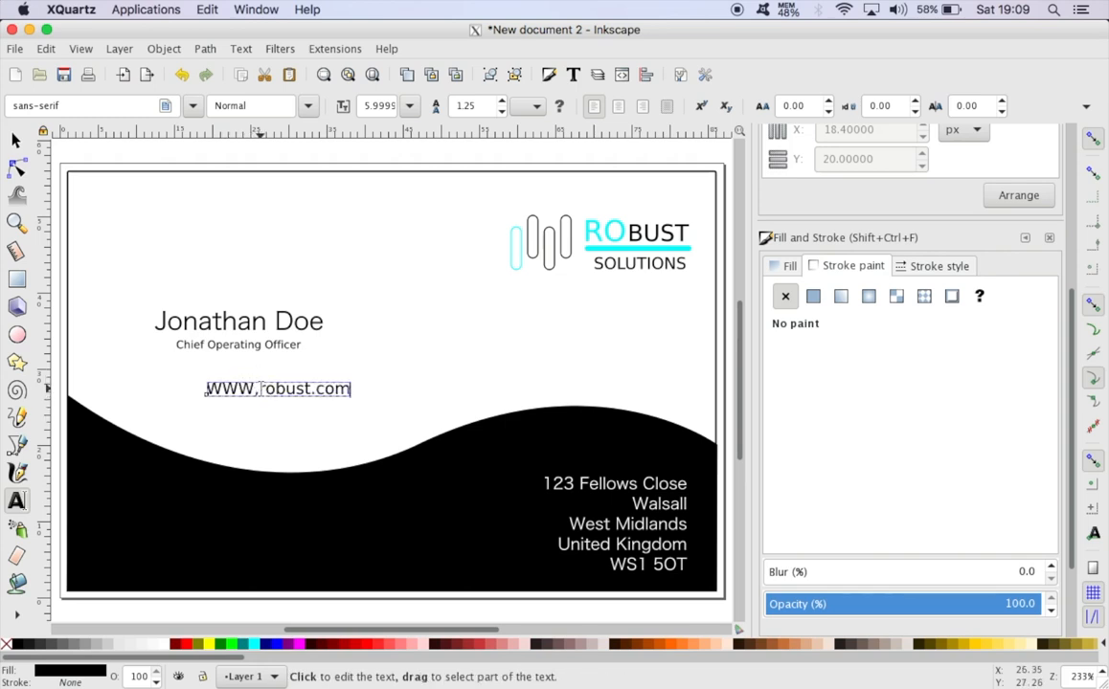
pyautogui.click(259, 388)
pyautogui.press('BackSpace')
pyautogui.press('BackSpace')
pyautogui.press('BackSpace')
pyautogui.press('BackSpace')
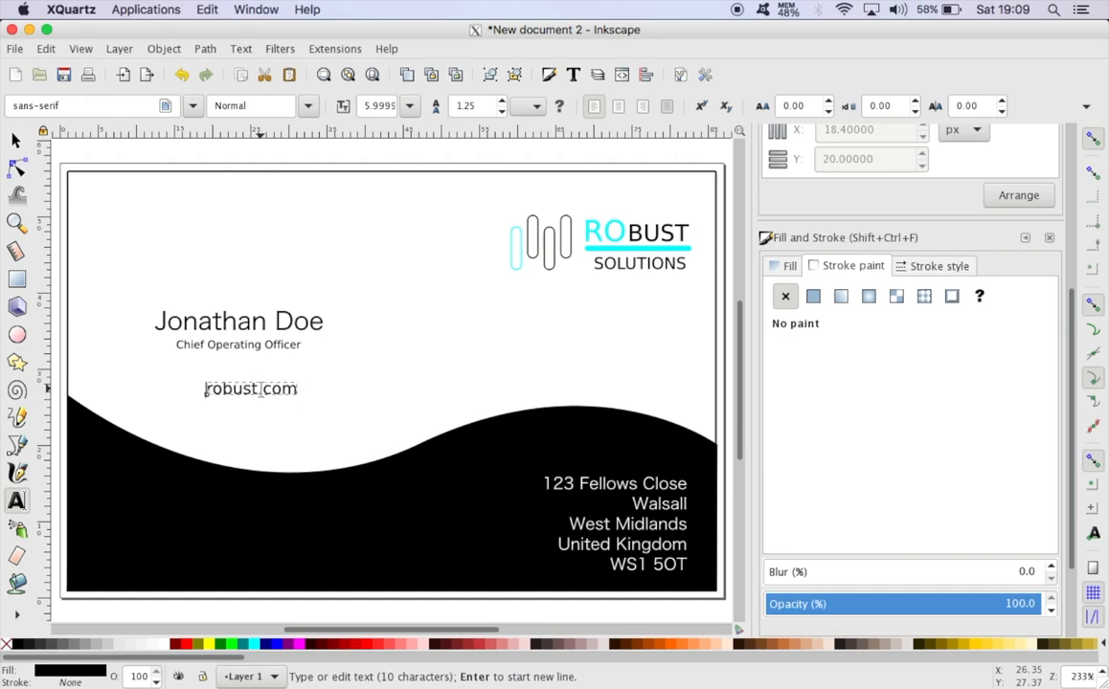
pyautogui.write('www')
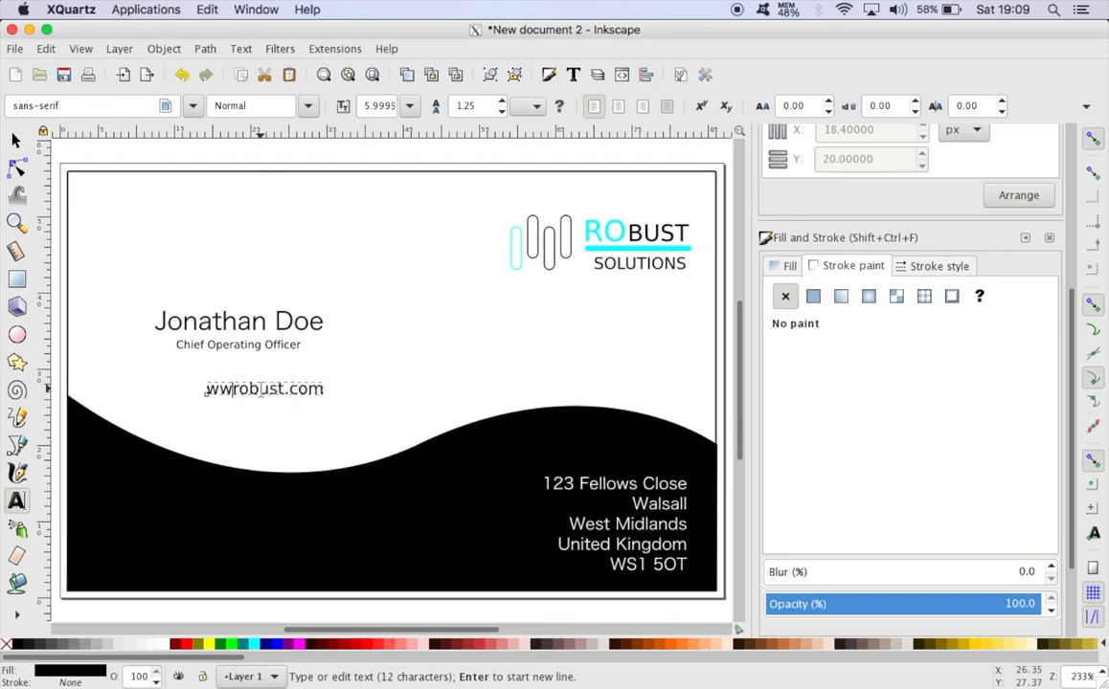
pyautogui.write('.')
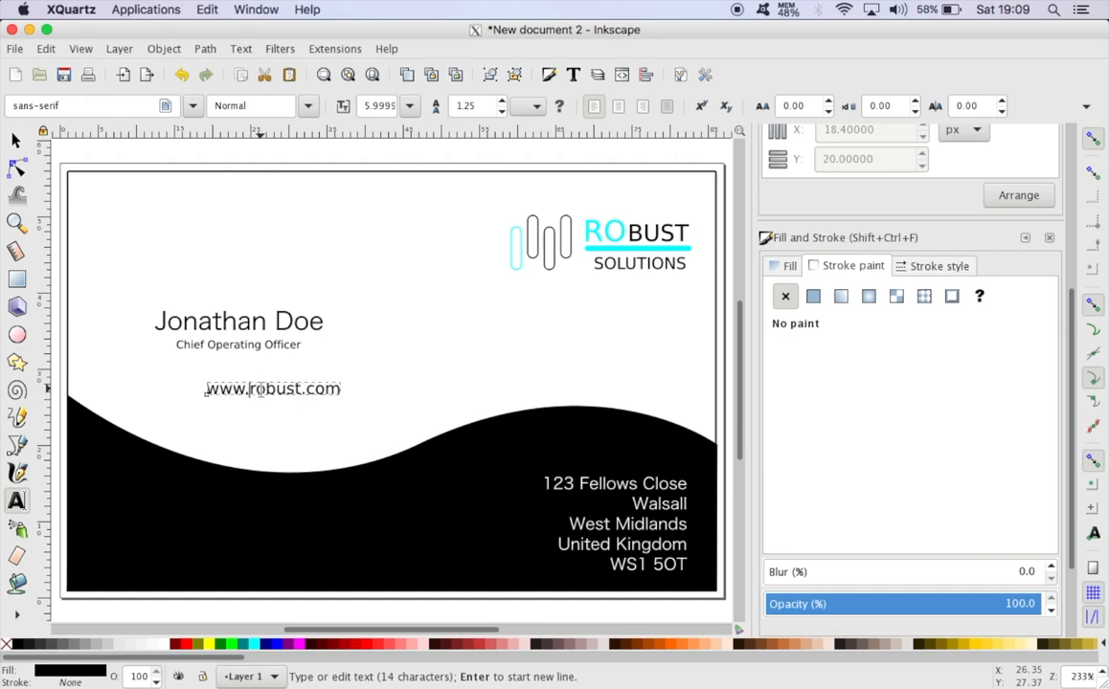
# Fill the website text with white and move it into the lower left corner of the black wave.
pyautogui.click(15, 141)
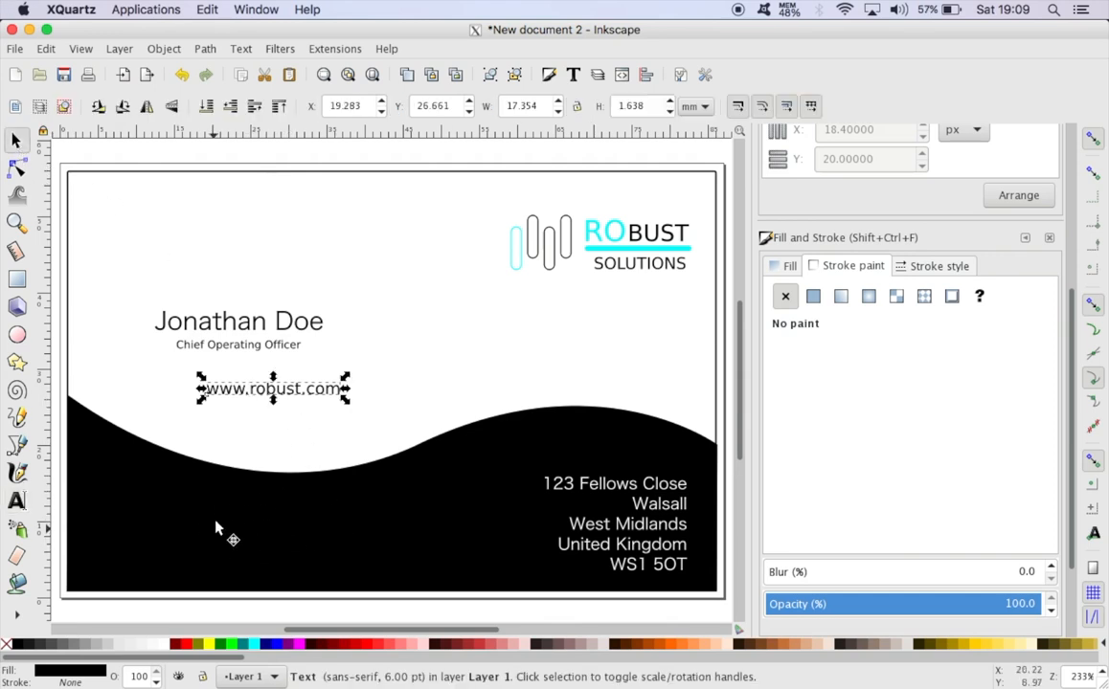
pyautogui.click(156, 643)
pyautogui.moveTo(251, 351); pyautogui.dragTo(258, 399)
pyautogui.moveTo(196, 378)
pyautogui.mouseDown()
pyautogui.moveTo(350, 415)
pyautogui.moveTo(344, 429)
pyautogui.moveTo(272, 414)
pyautogui.moveTo(181, 535)
pyautogui.moveTo(169, 567)
pyautogui.moveTo(180, 571)
pyautogui.mouseUp()
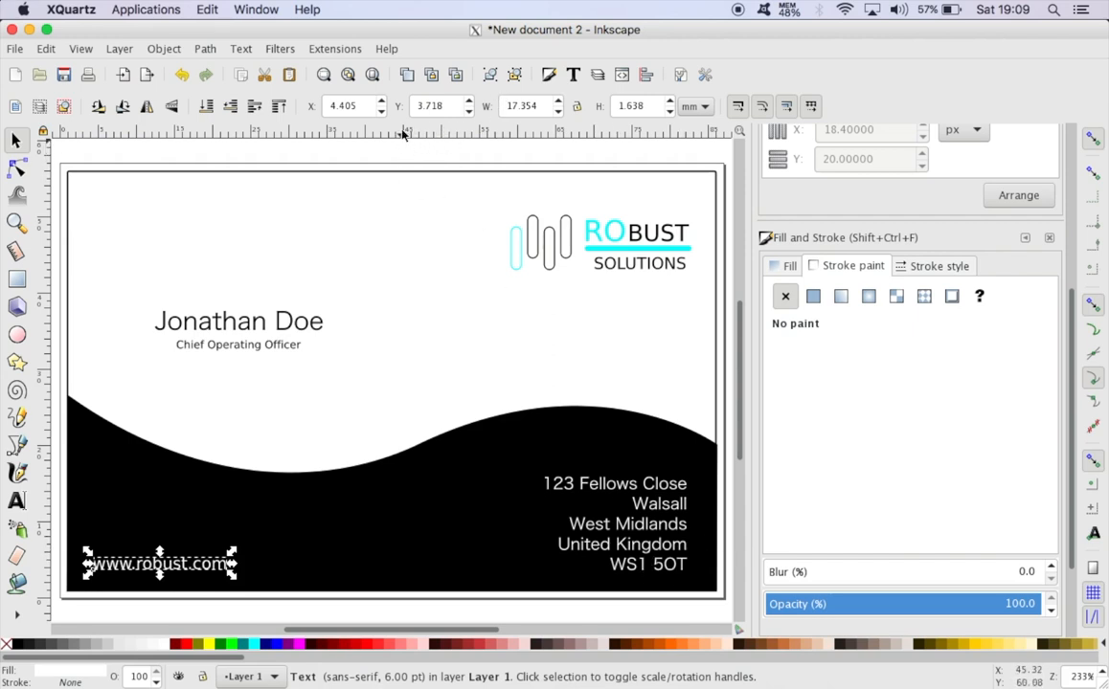
# Align the website text with the address's last line using a temporary horizontal guide at about 3.29 mm.
pyautogui.moveTo(402, 134); pyautogui.dragTo(416, 573)
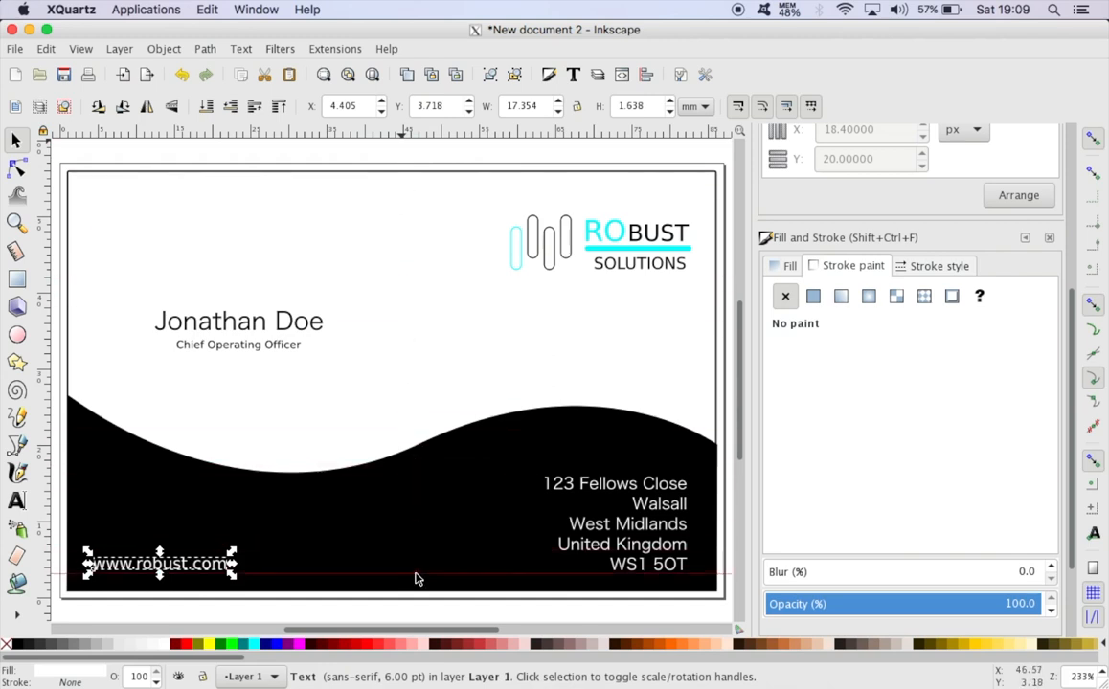
pyautogui.click(396, 443)
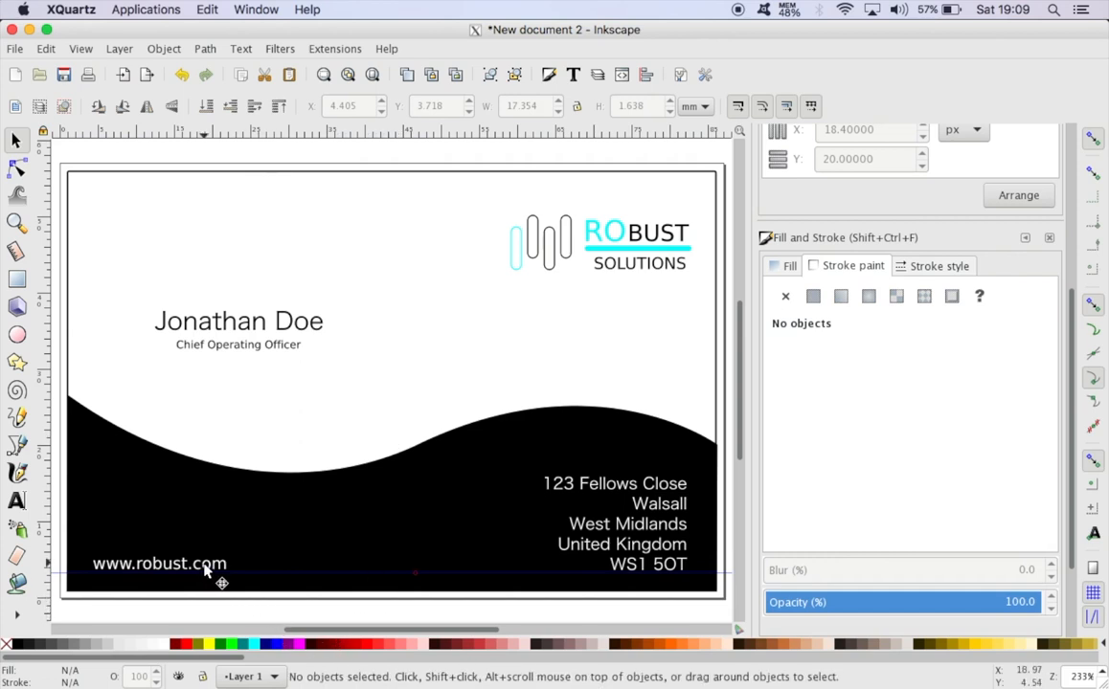
pyautogui.moveTo(204, 572); pyautogui.dragTo(205, 573)
pyautogui.click(318, 422)
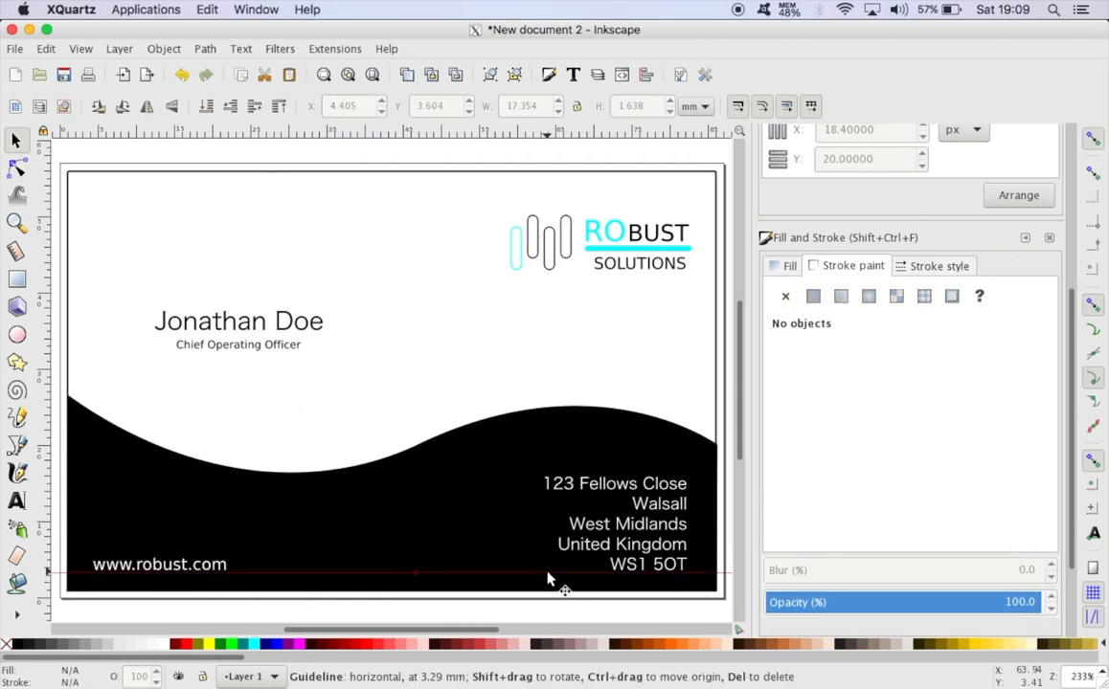
# Lower the black wave's upper edge so that the shape is about 22.3 mm high.
pyautogui.click(272, 508)
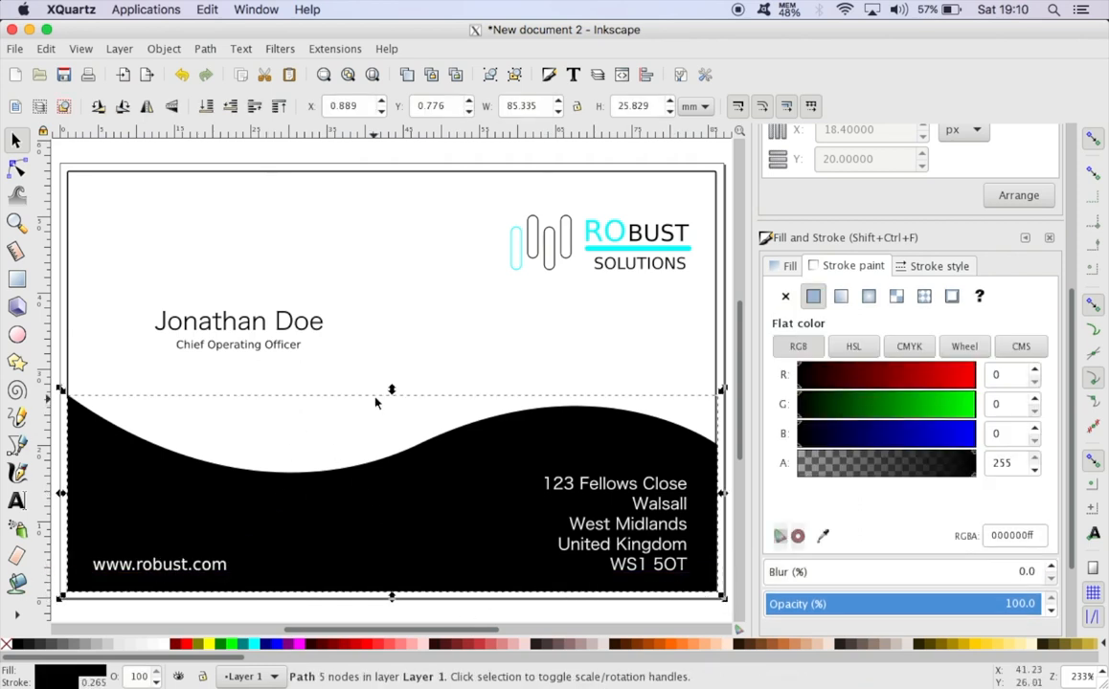
pyautogui.moveTo(391, 391); pyautogui.dragTo(392, 420)
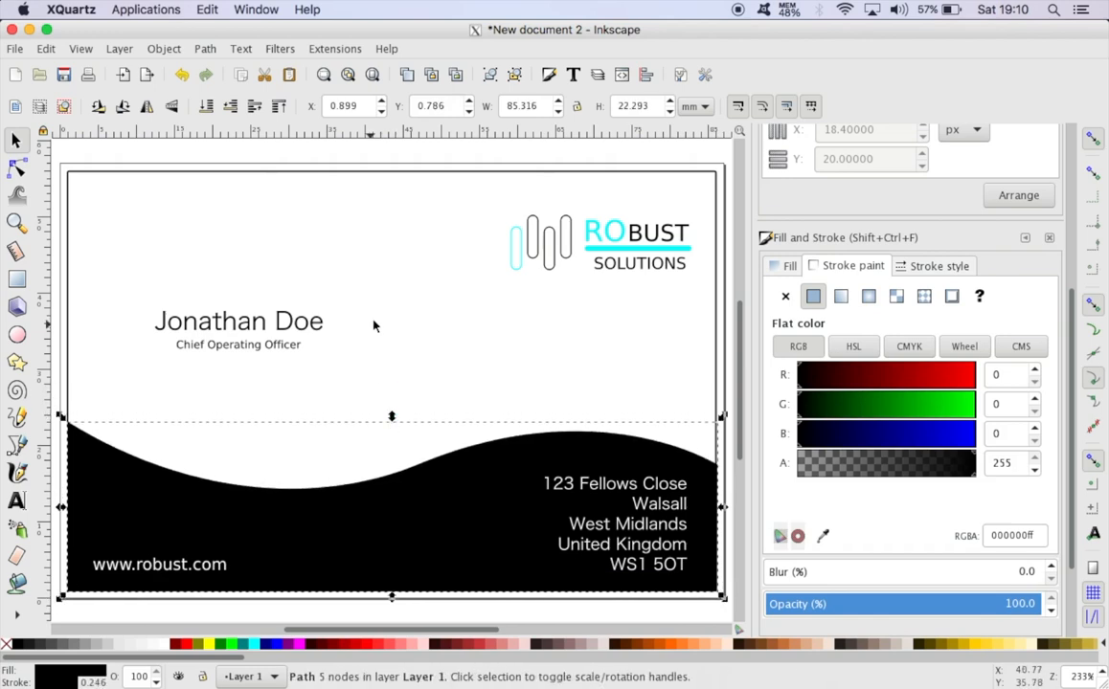
pyautogui.click(355, 314)
# Recolour the Chief Operating Officer text with the cyan sampled from the logo using the Dropper tool.
pyautogui.click(277, 355)
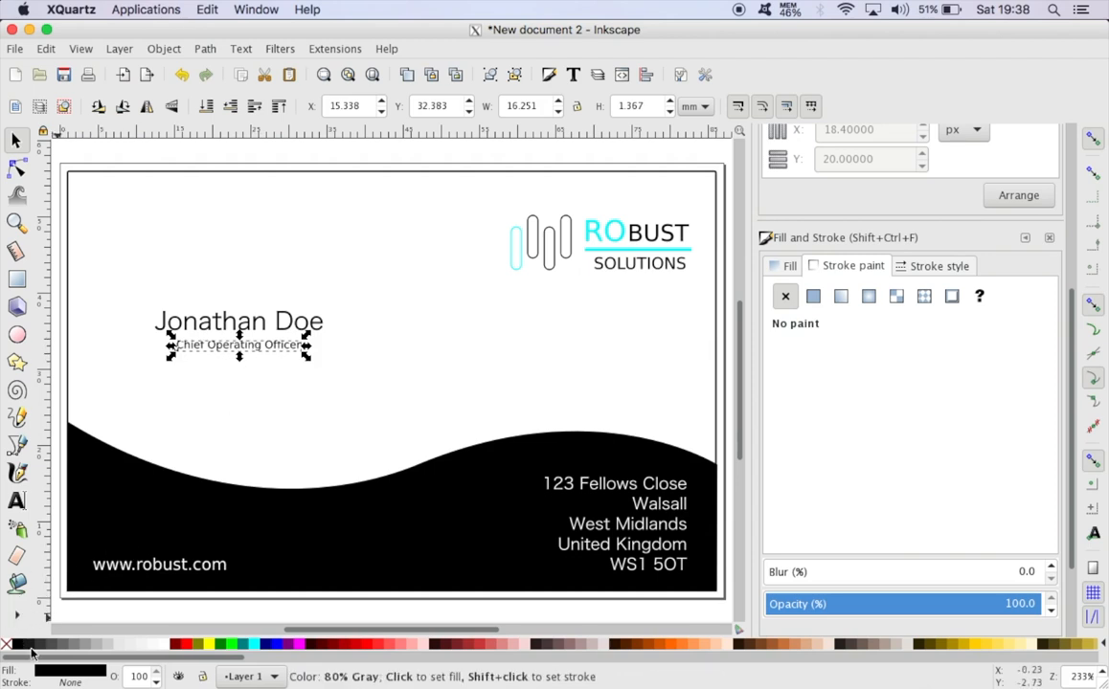
pyautogui.click(19, 617)
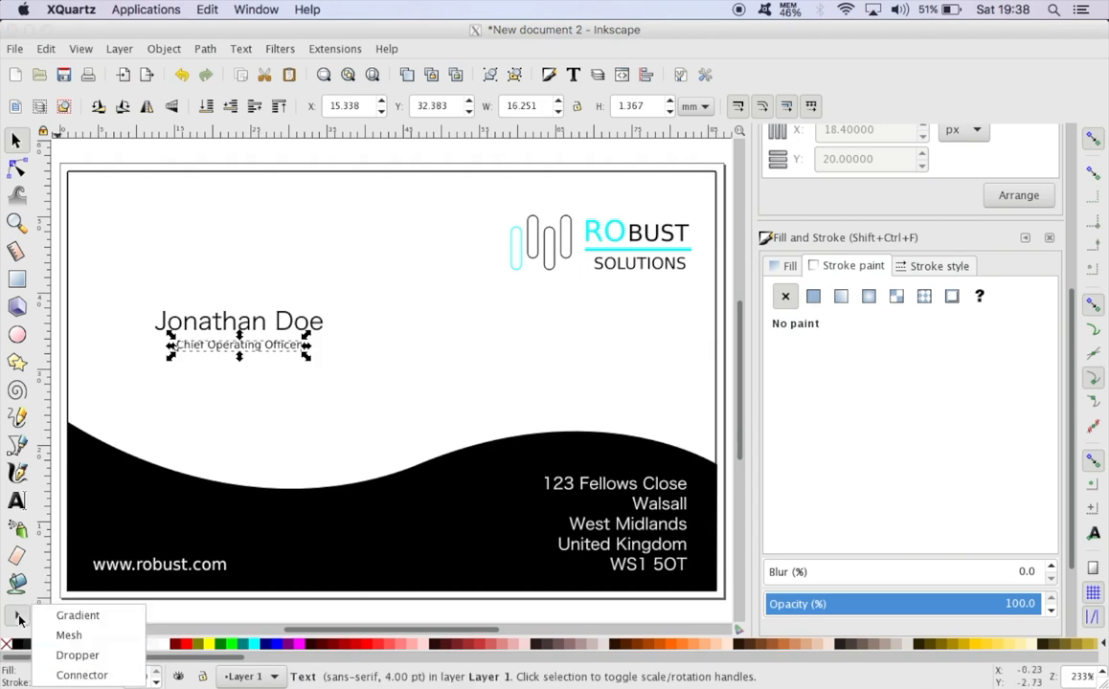
pyautogui.click(78, 655)
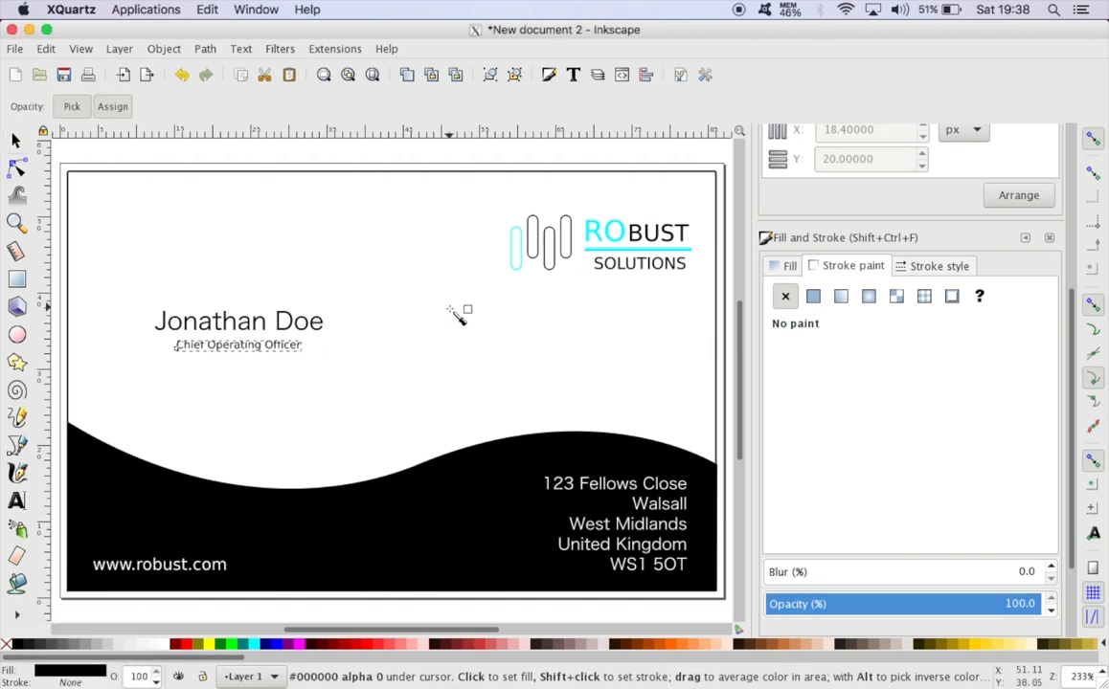
pyautogui.click(615, 234)
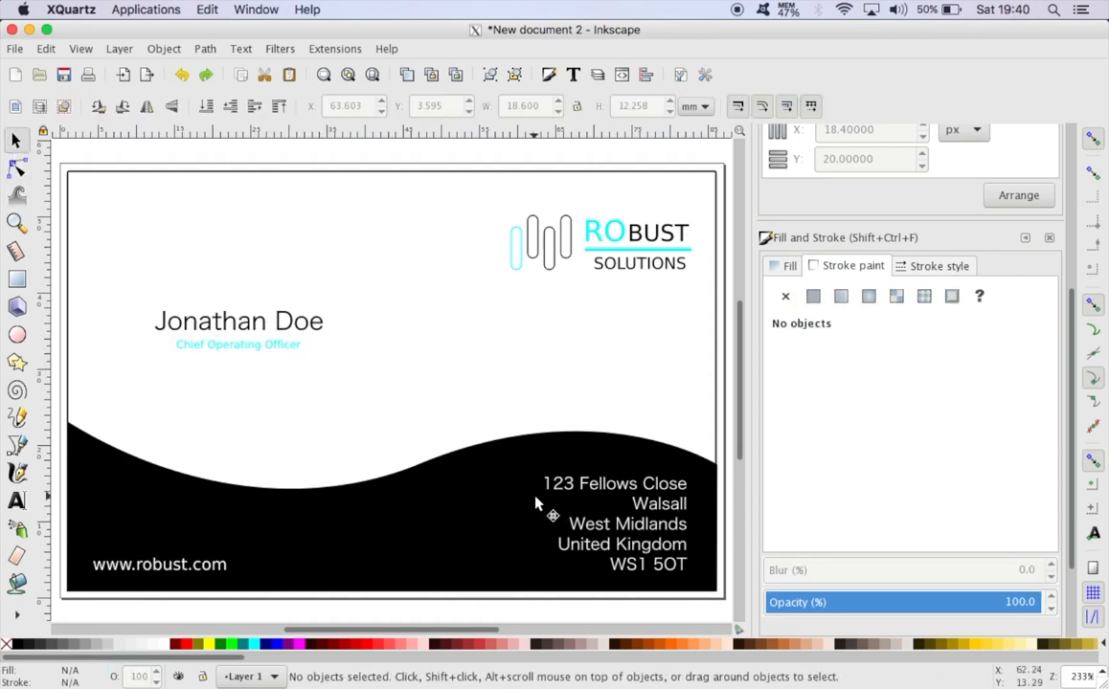
# Recolour the address and website texts together with the cyan sampled from the logo's RO letters.
pyautogui.click(636, 530)
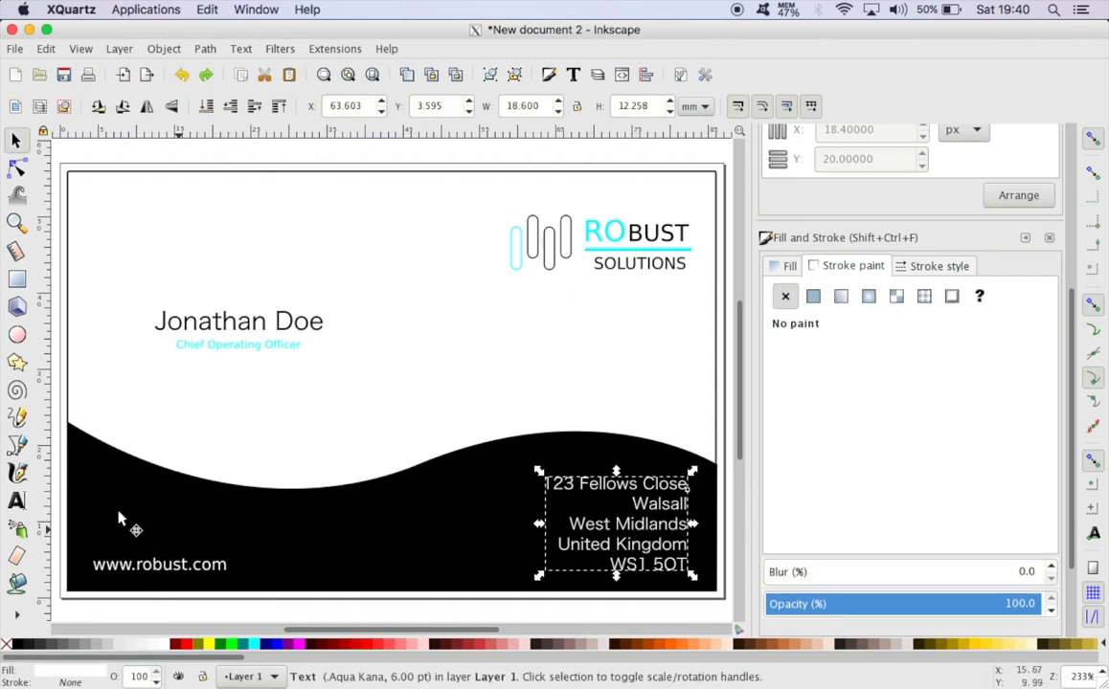
pyautogui.keyDown('shift'); pyautogui.click(139, 567); pyautogui.keyUp('shift')
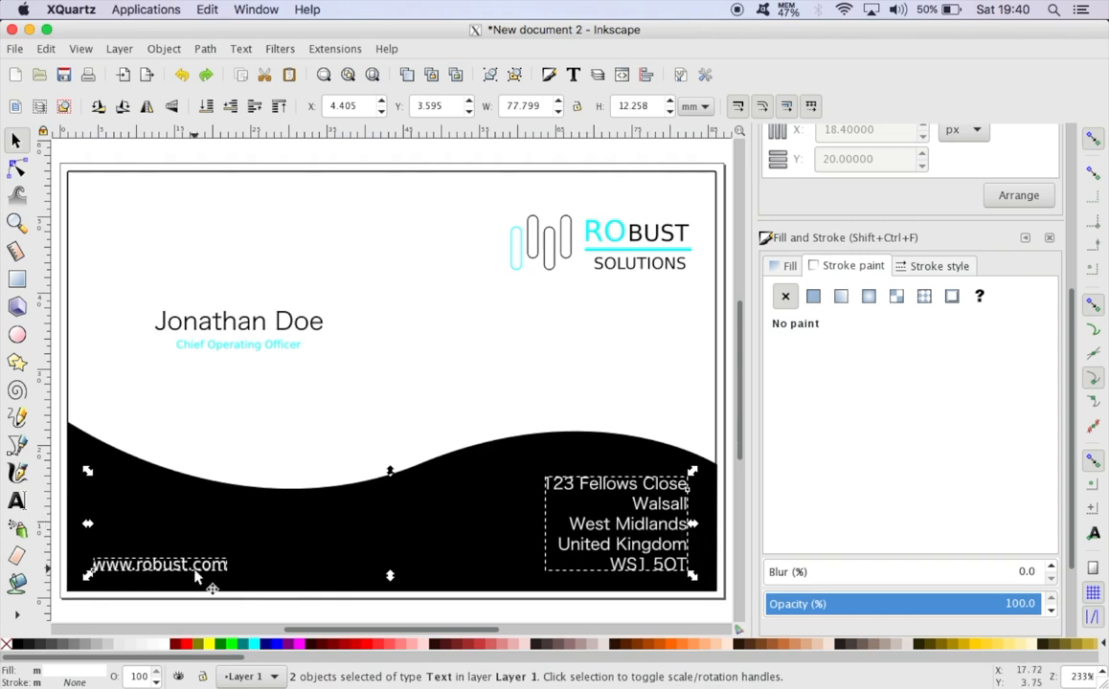
pyautogui.click(18, 617)
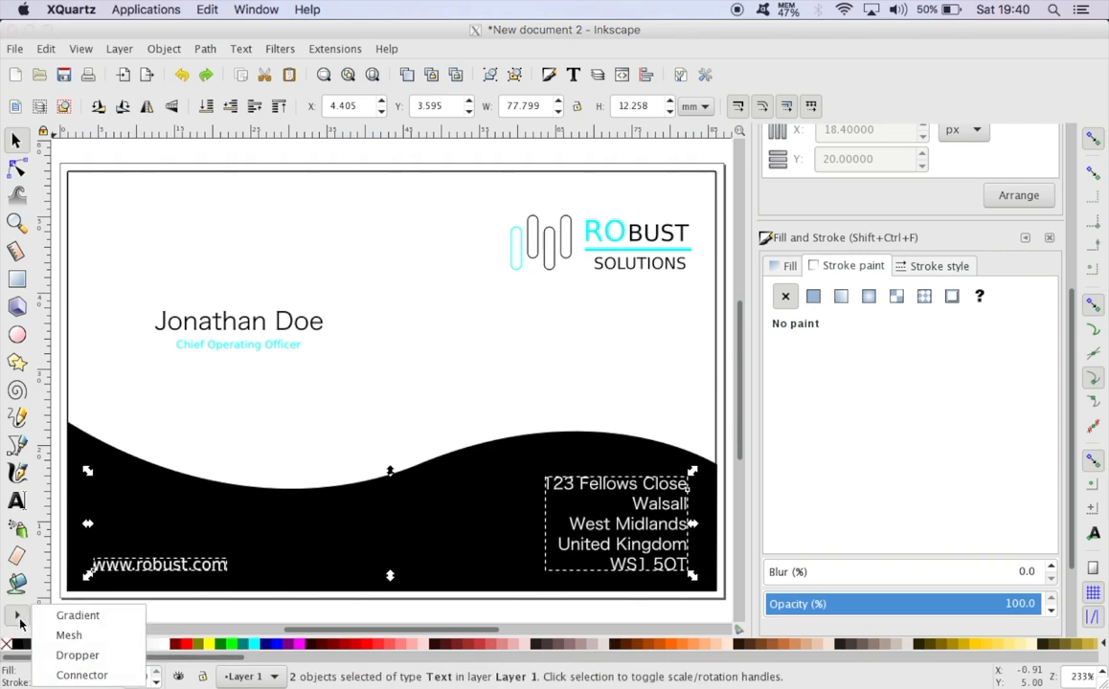
pyautogui.click(77, 656)
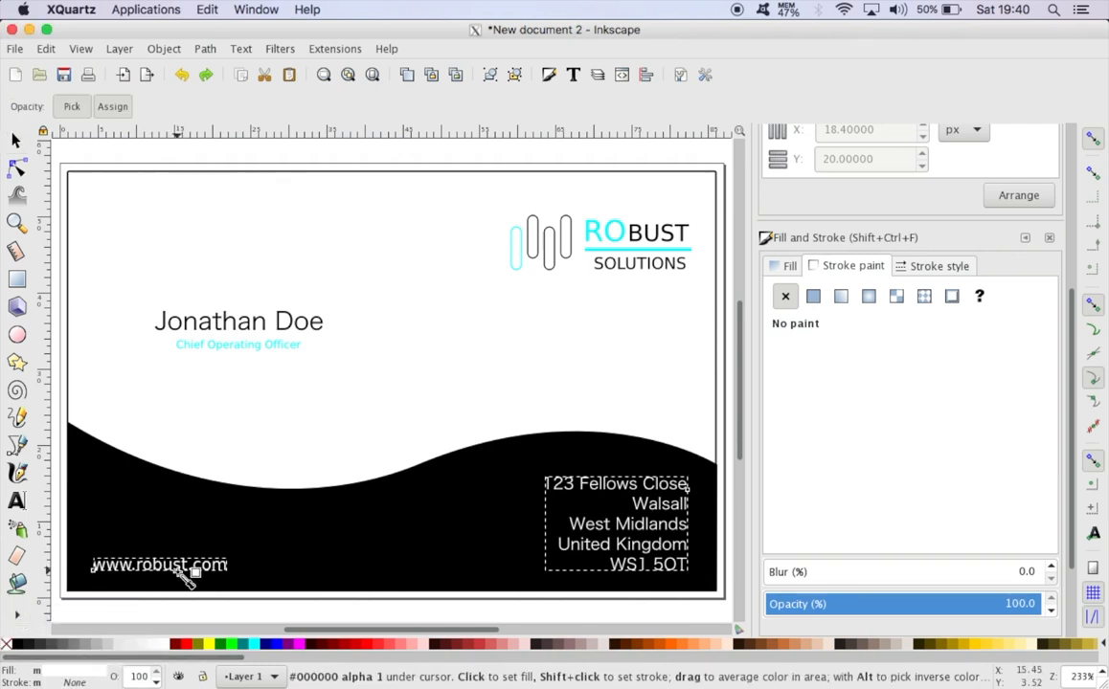
pyautogui.click(589, 232)
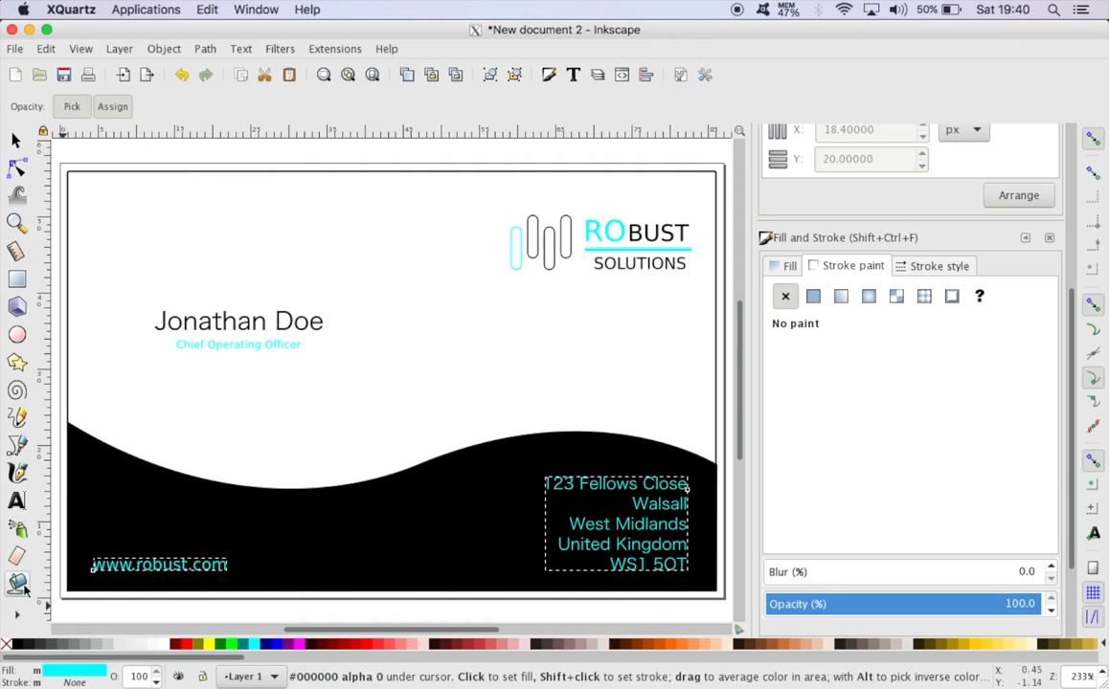
pyautogui.press('s')
pyautogui.press('Escape')
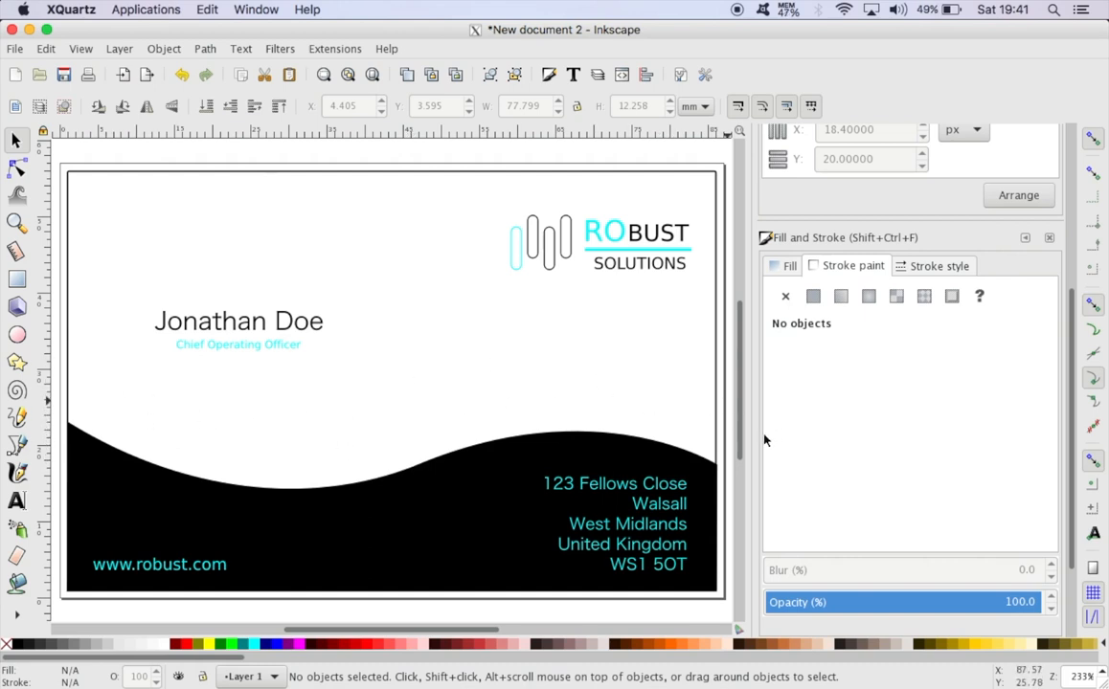
# Draw an open S-shaped Bezier curve just above the black wave, running almost from the card's left border to its right border.
pyautogui.click(20, 444)
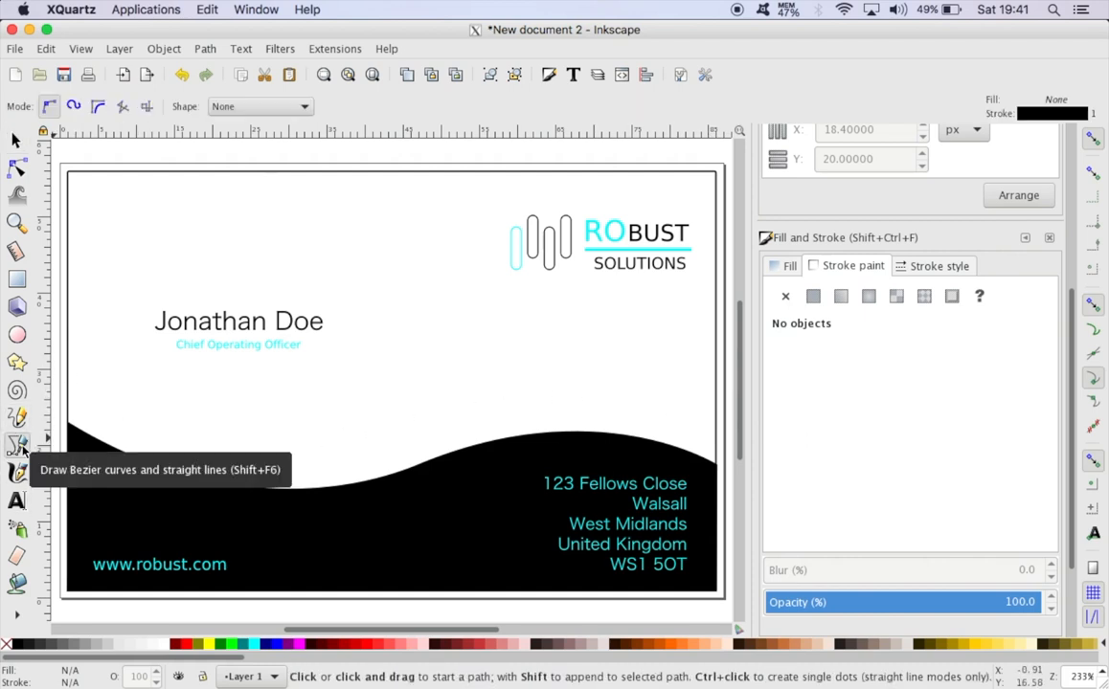
pyautogui.click(77, 404)
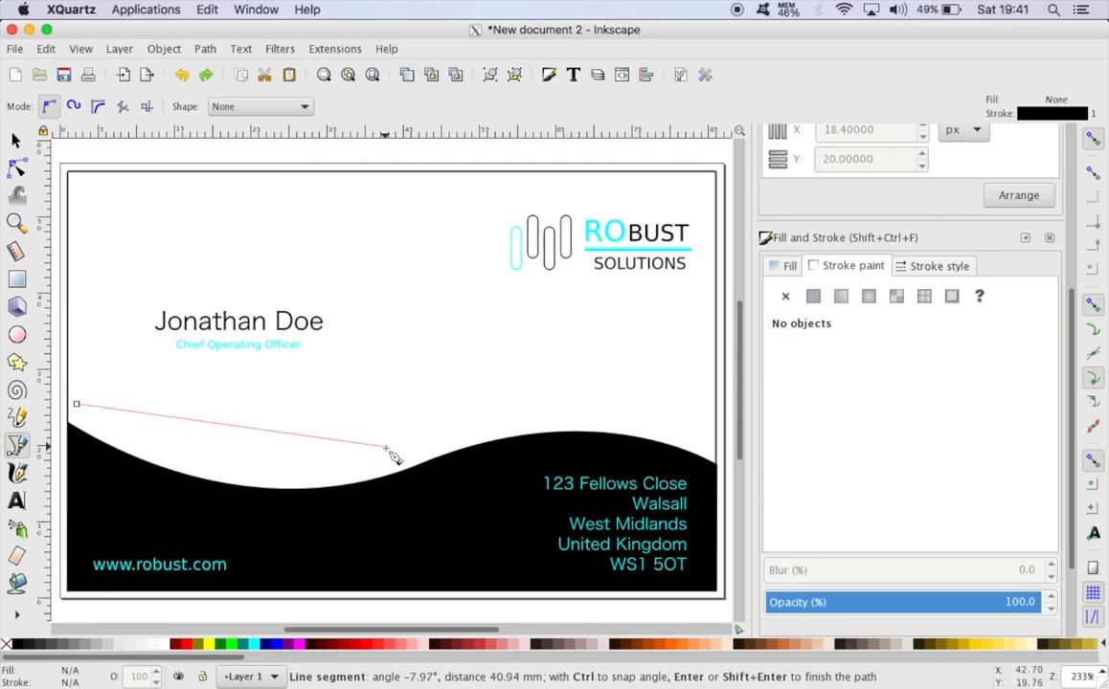
pyautogui.moveTo(386, 449); pyautogui.dragTo(541, 403)
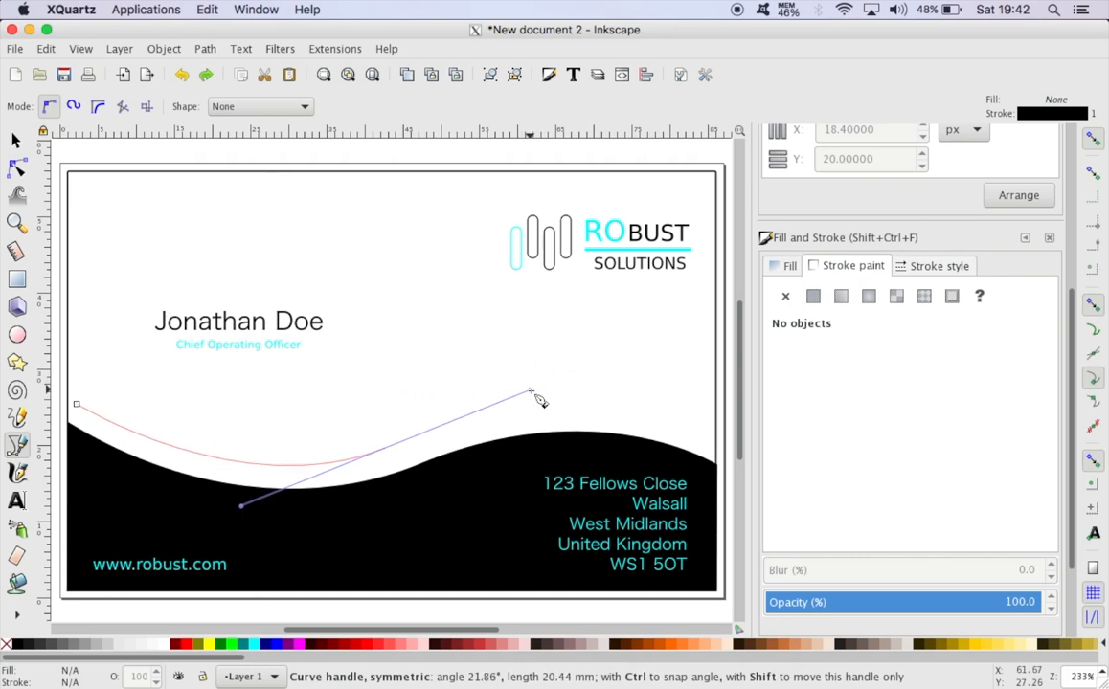
pyautogui.moveTo(539, 400); pyautogui.dragTo(542, 398)
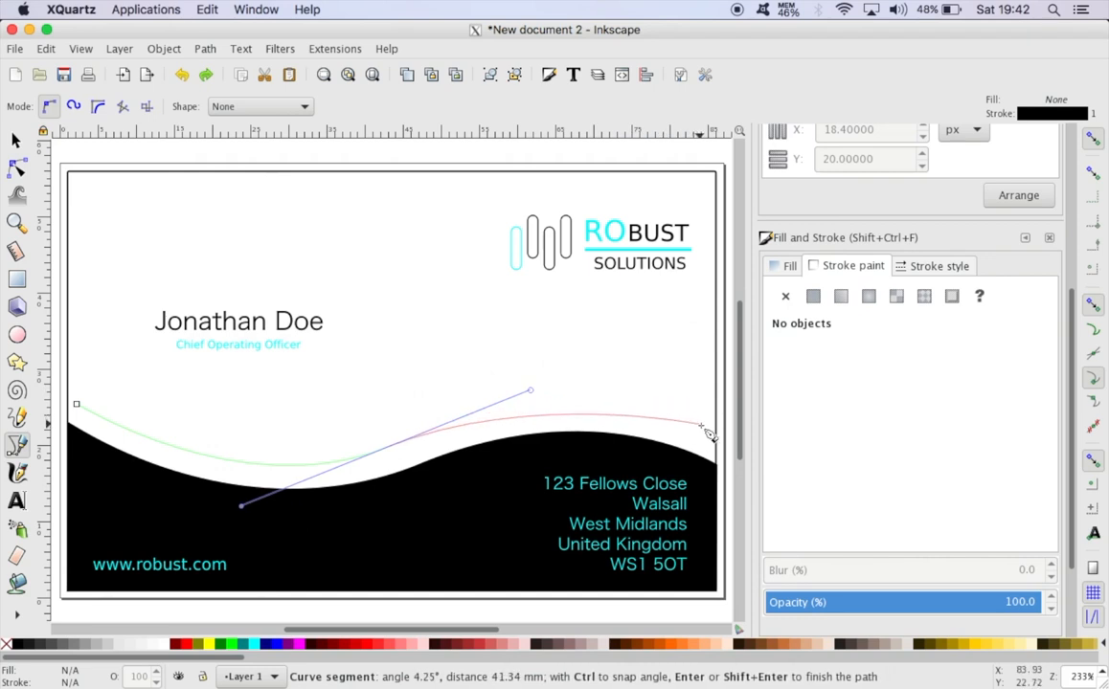
pyautogui.moveTo(704, 430); pyautogui.dragTo(758, 462)
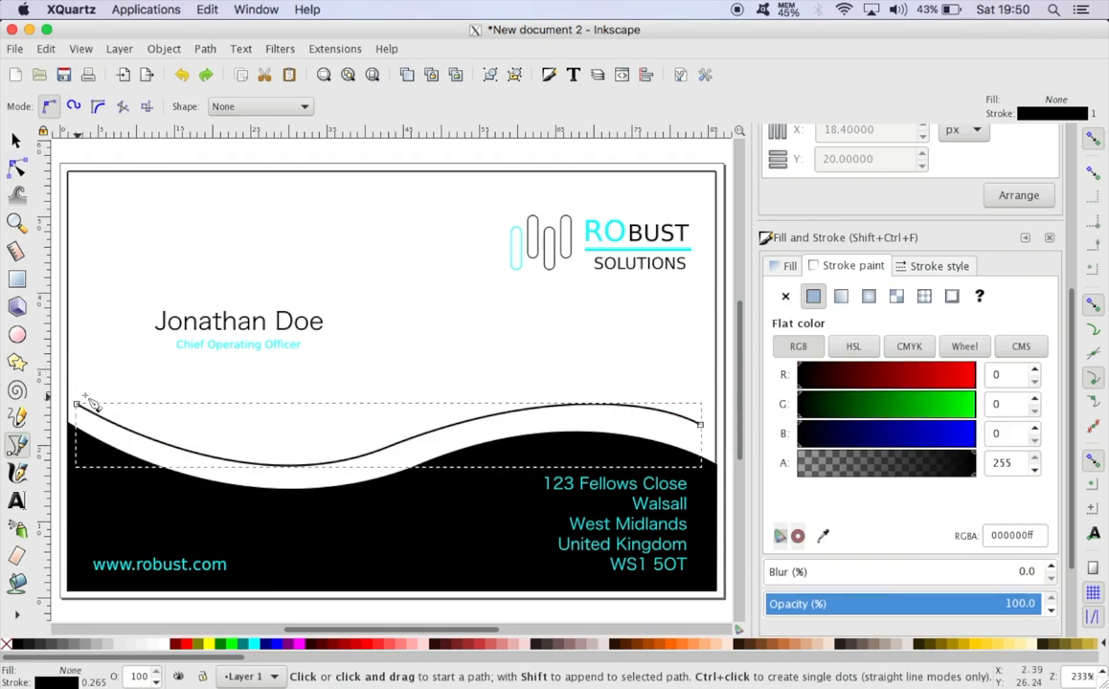
# Draw a second curve above the first between its two end nodes, closing a ribbon shape about 81.9 x 11.3 mm.
pyautogui.click(78, 405)
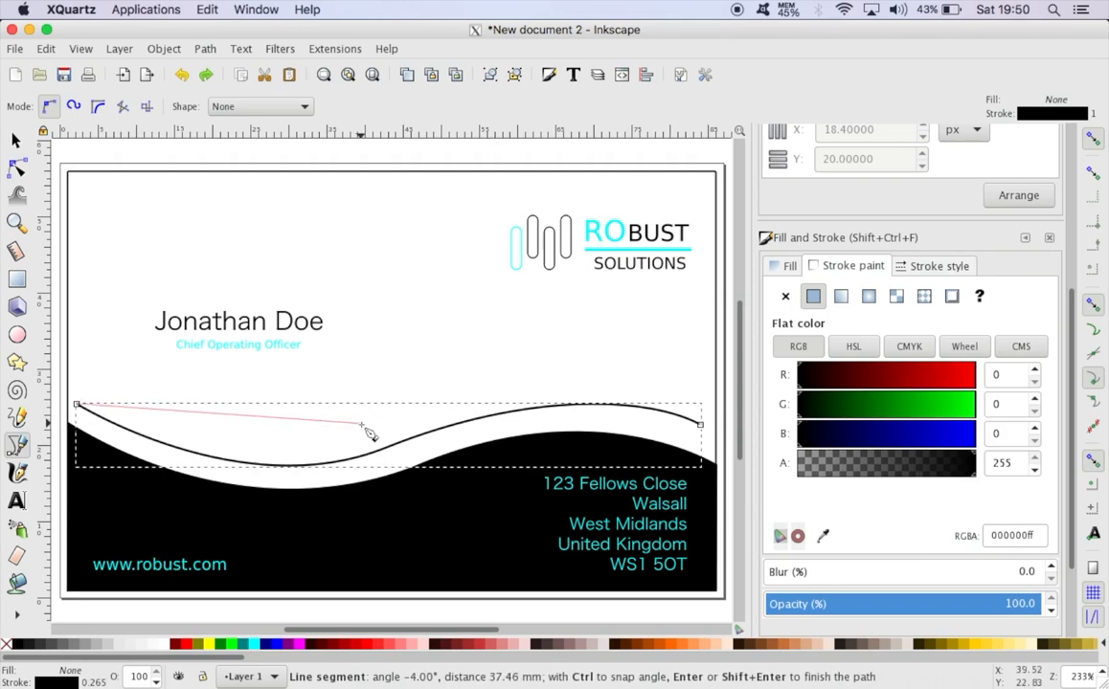
pyautogui.moveTo(361, 424); pyautogui.dragTo(486, 384)
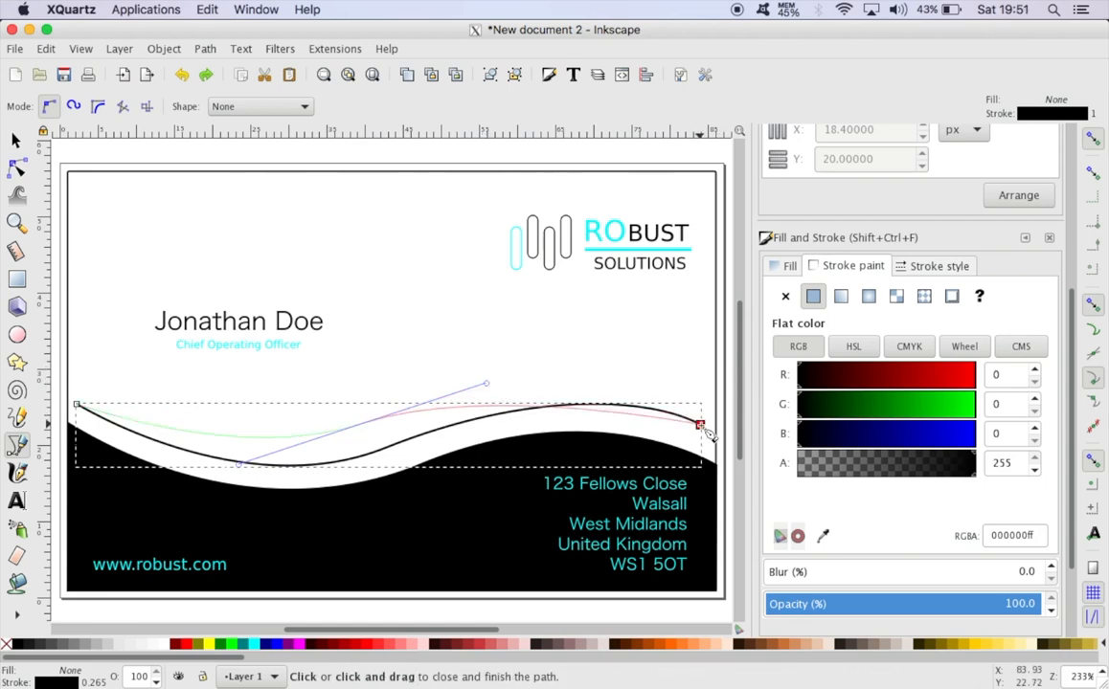
pyautogui.moveTo(703, 432); pyautogui.dragTo(787, 499)
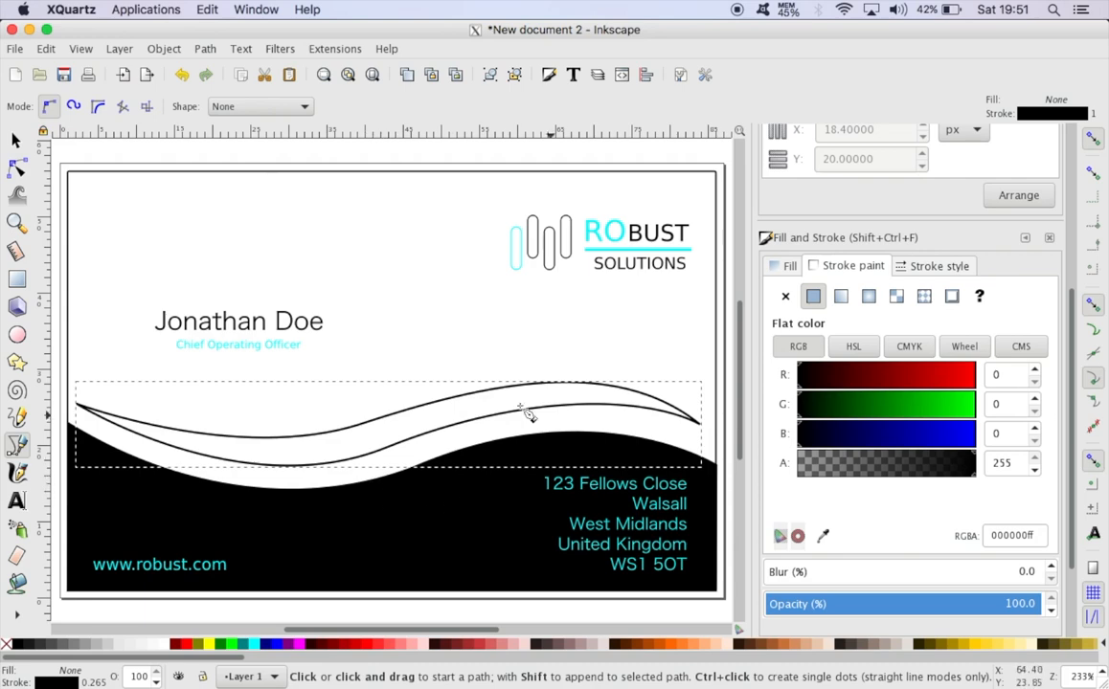
pyautogui.press('s')
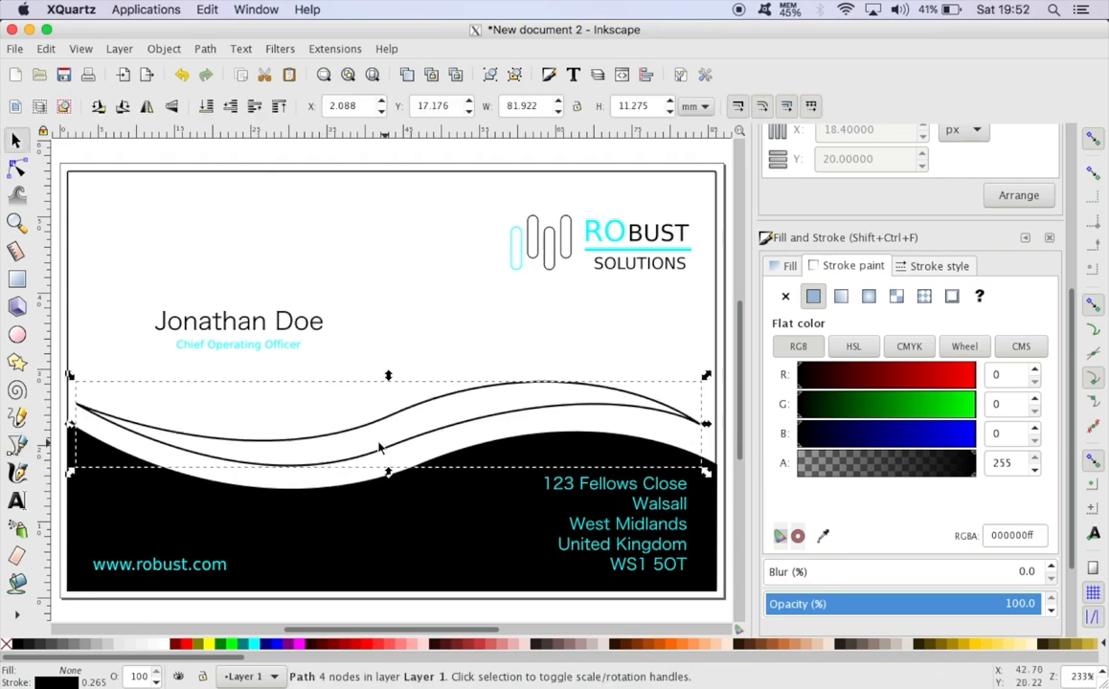
# Fill the ribbon above the wave with the cyan sampled from the logo's RO letters and remove its stroke.
pyautogui.click(19, 617)
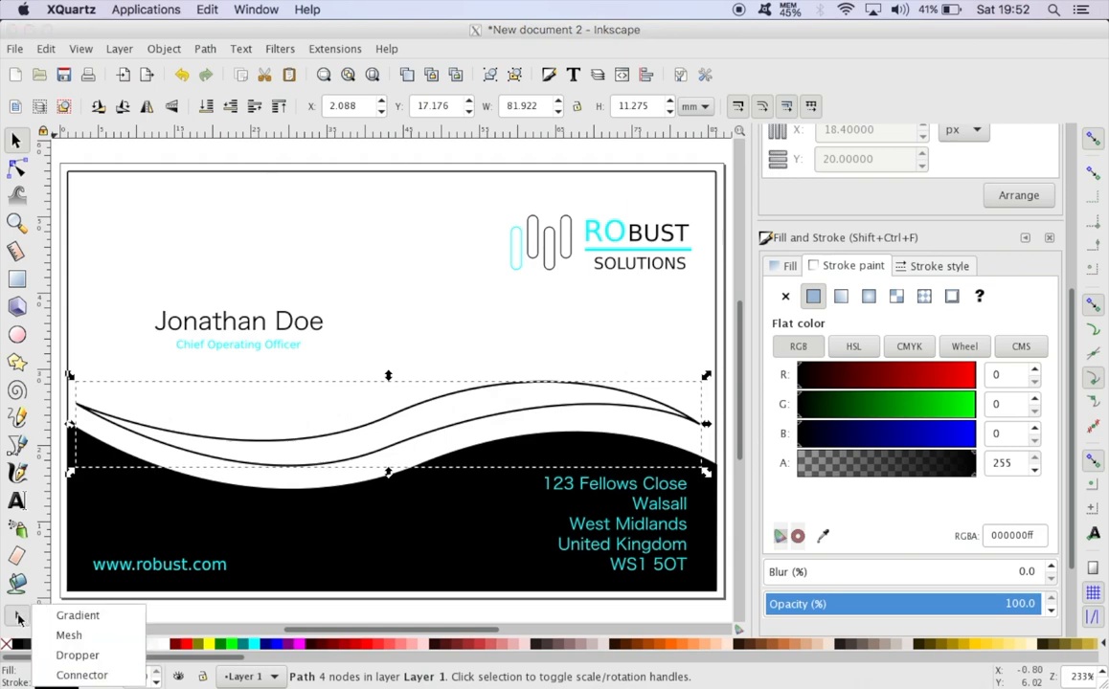
pyautogui.click(77, 655)
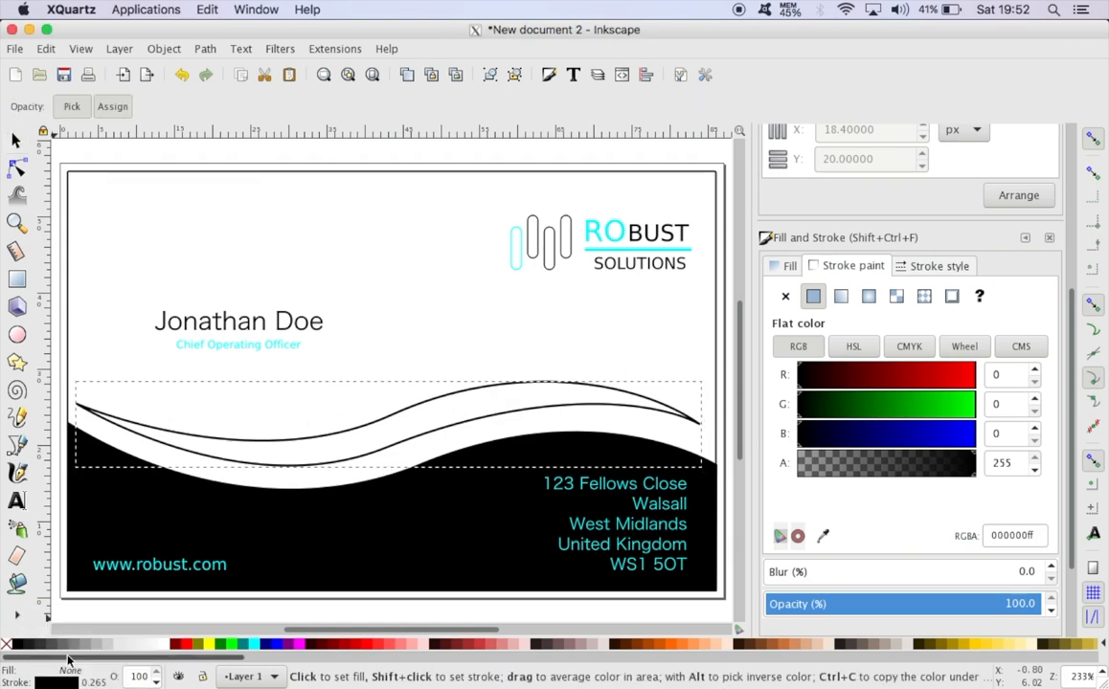
pyautogui.click(614, 234)
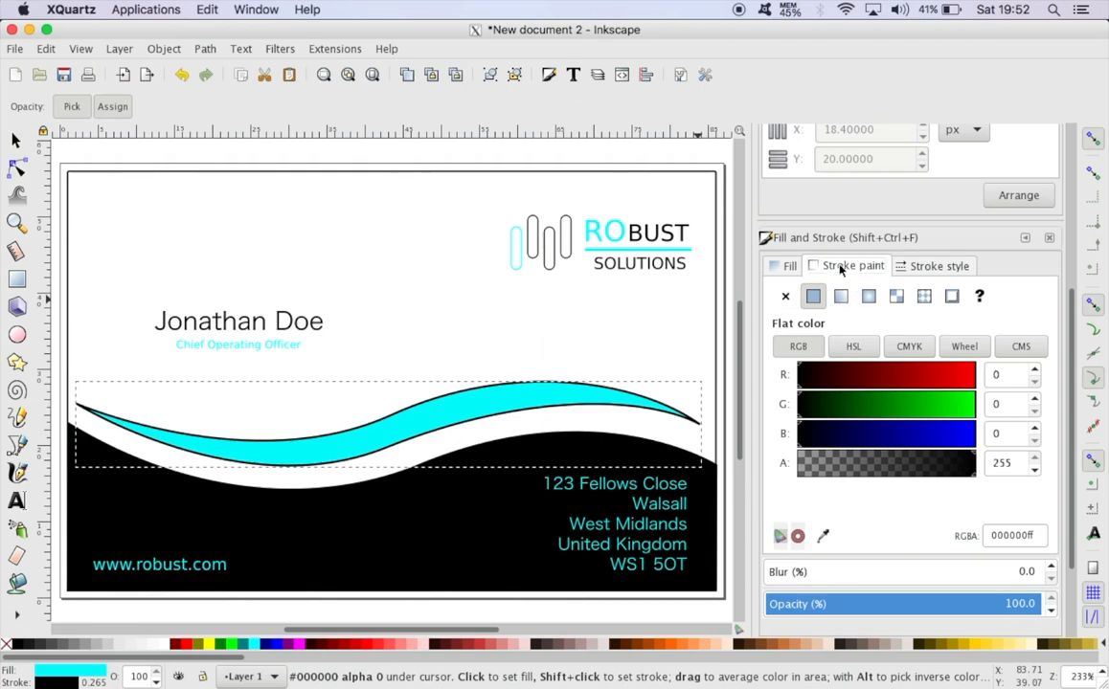
pyautogui.click(786, 297)
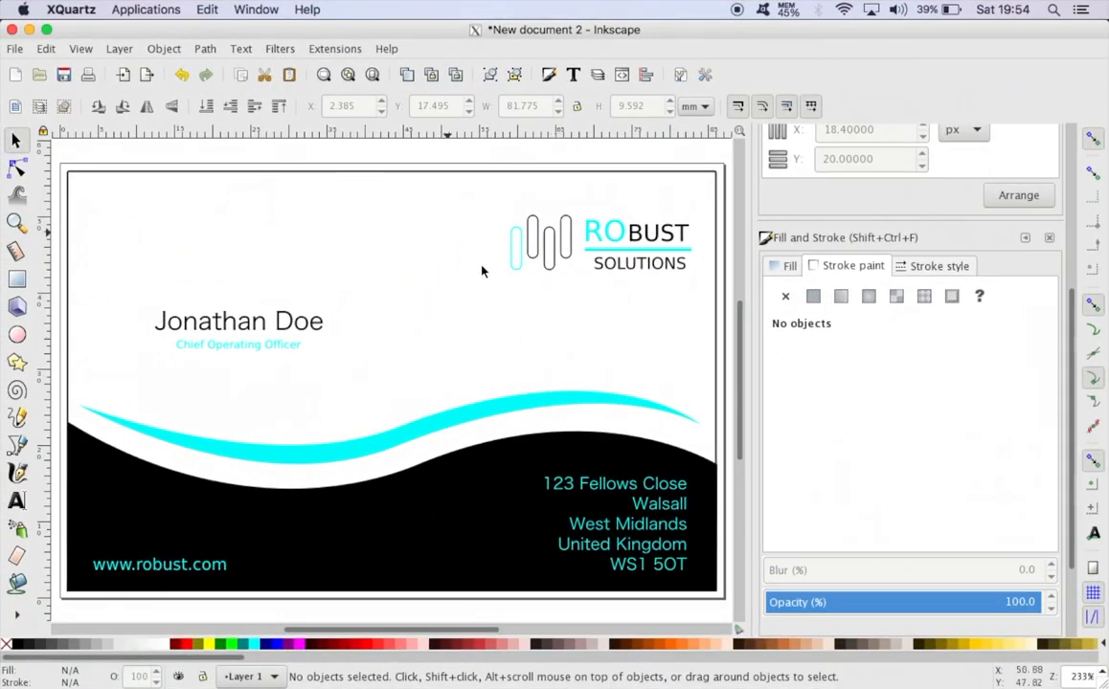
# Fill the card's border rectangle with grey b3b3b3 and lower it to the bottom of the stacking order.
pyautogui.click(186, 177)
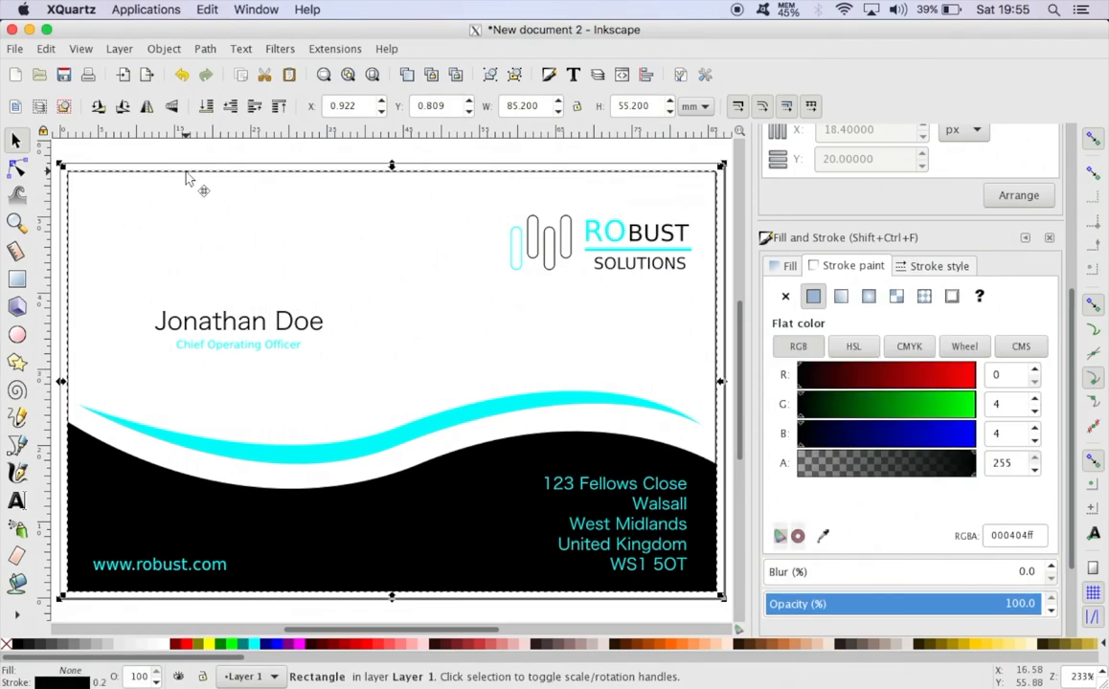
pyautogui.press('Escape')
pyautogui.click(139, 180)
pyautogui.click(104, 179)
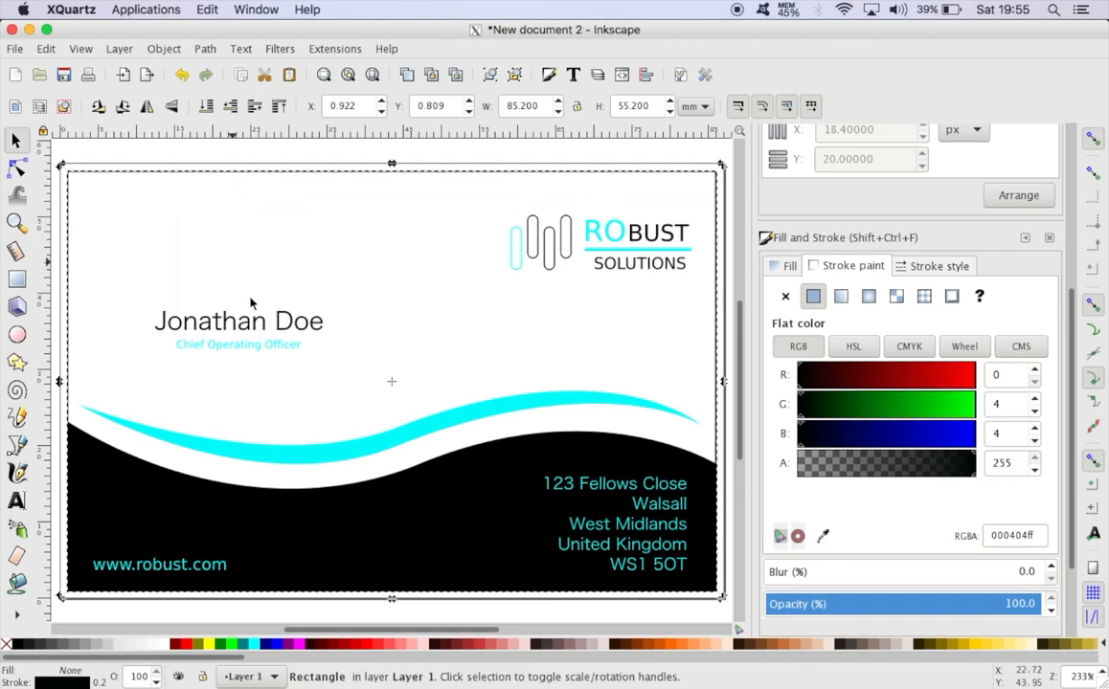
pyautogui.click(96, 649)
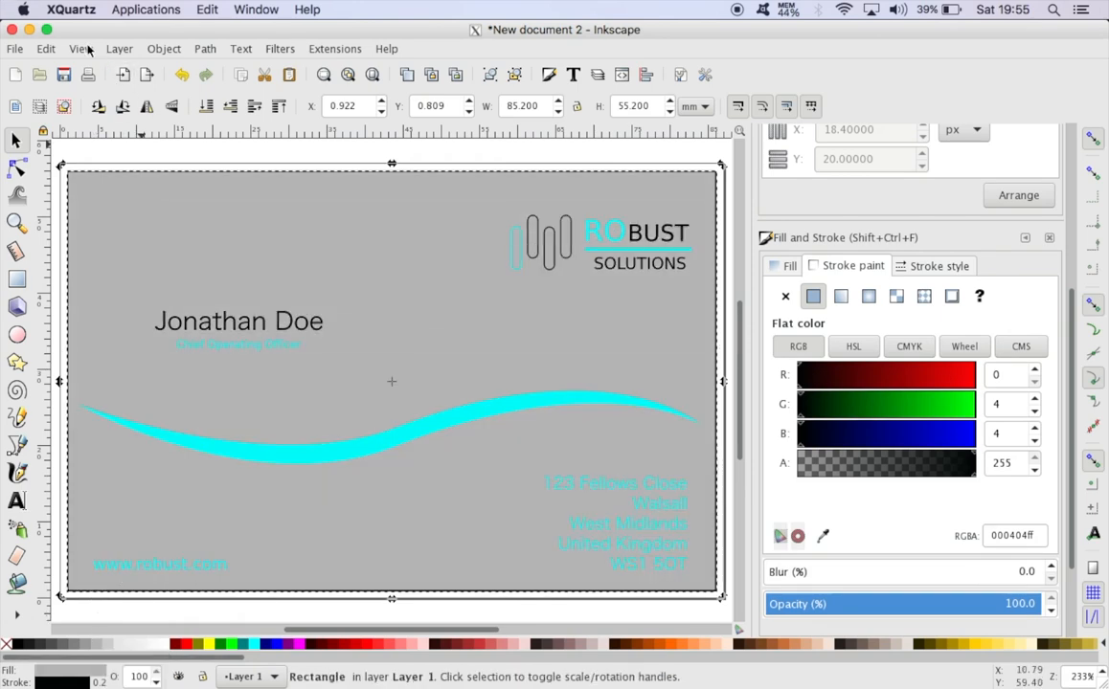
pyautogui.click(163, 49)
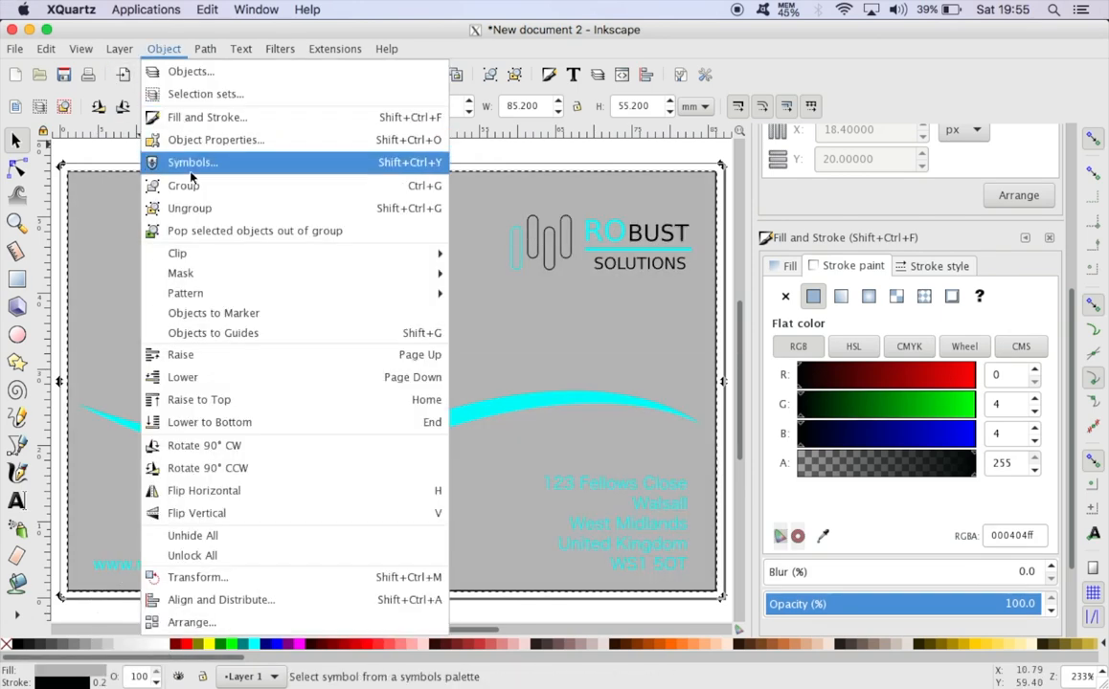
pyautogui.click(218, 427)
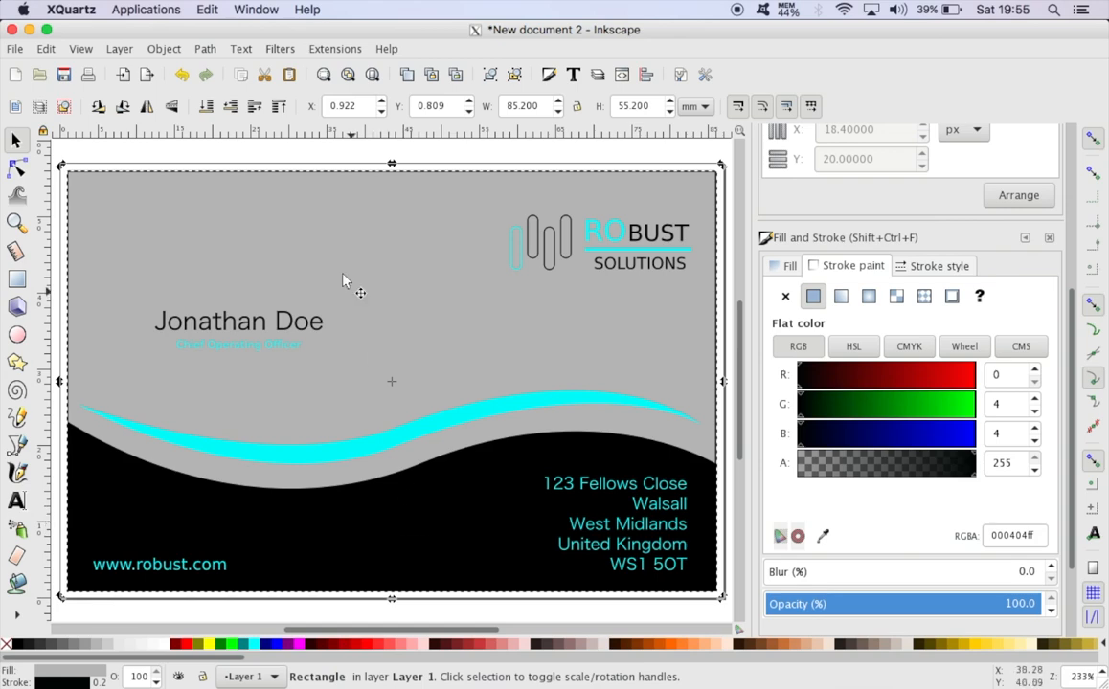
pyautogui.click(391, 146)
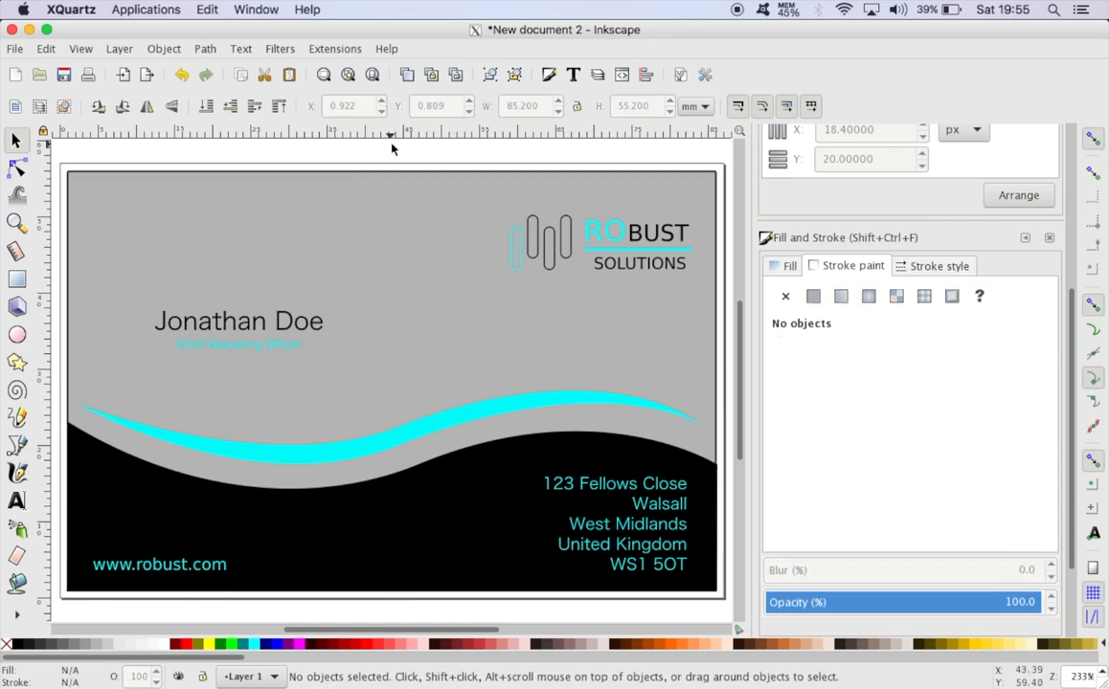
# Remove the stroke paint from the grey background rectangle.
pyautogui.click(413, 193)
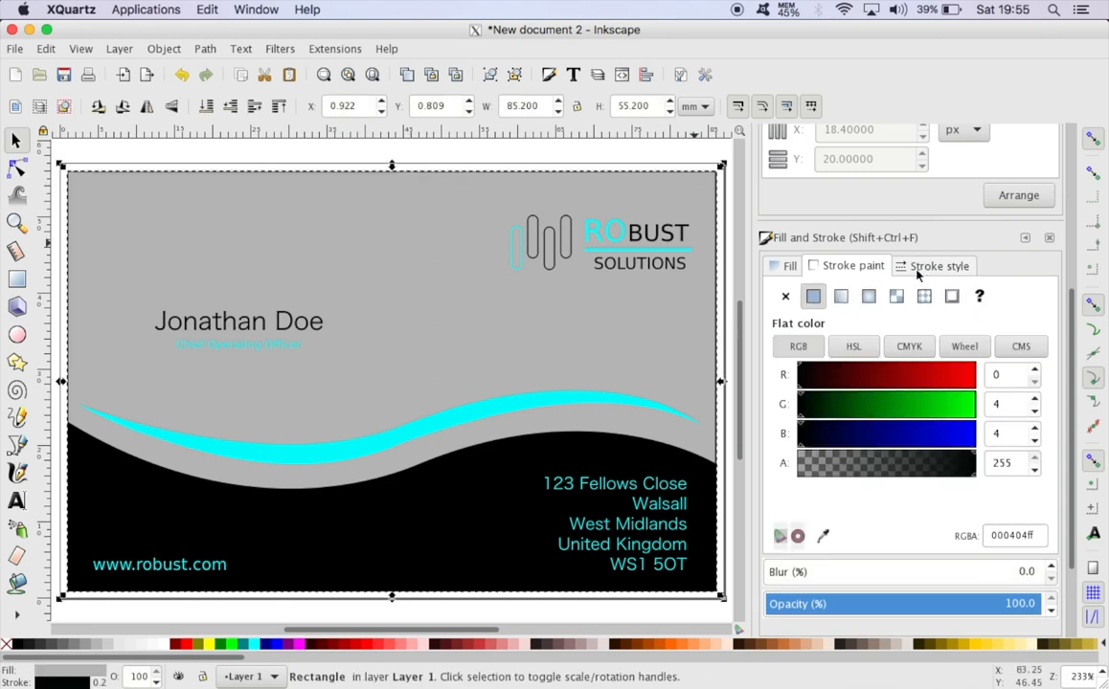
pyautogui.click(783, 265)
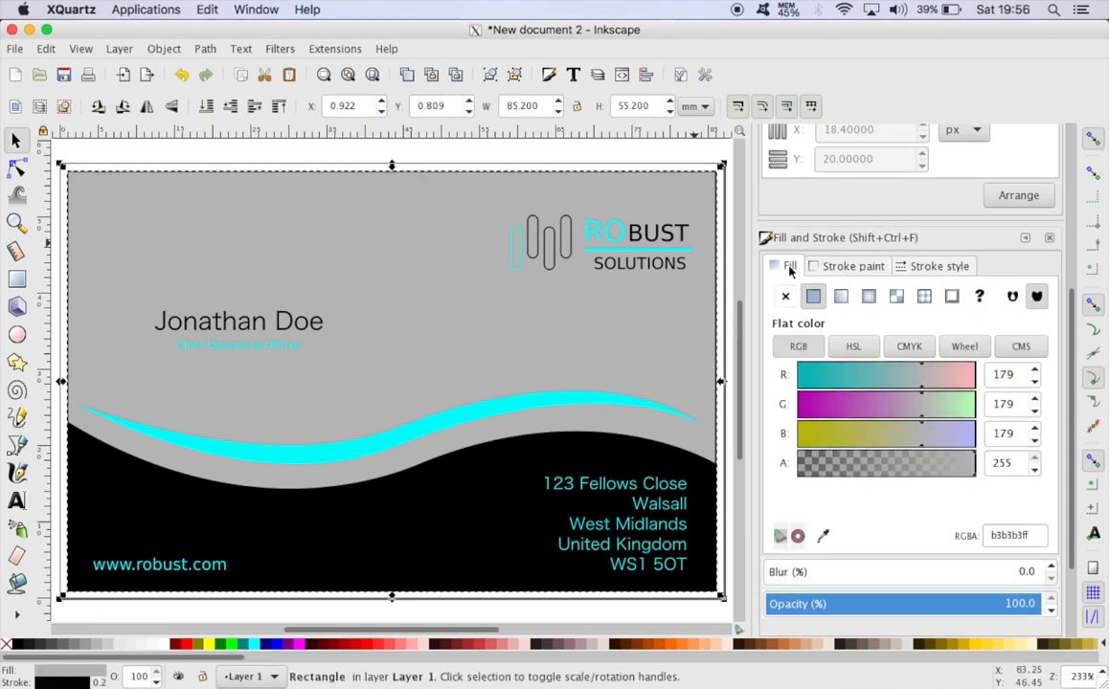
pyautogui.click(863, 269)
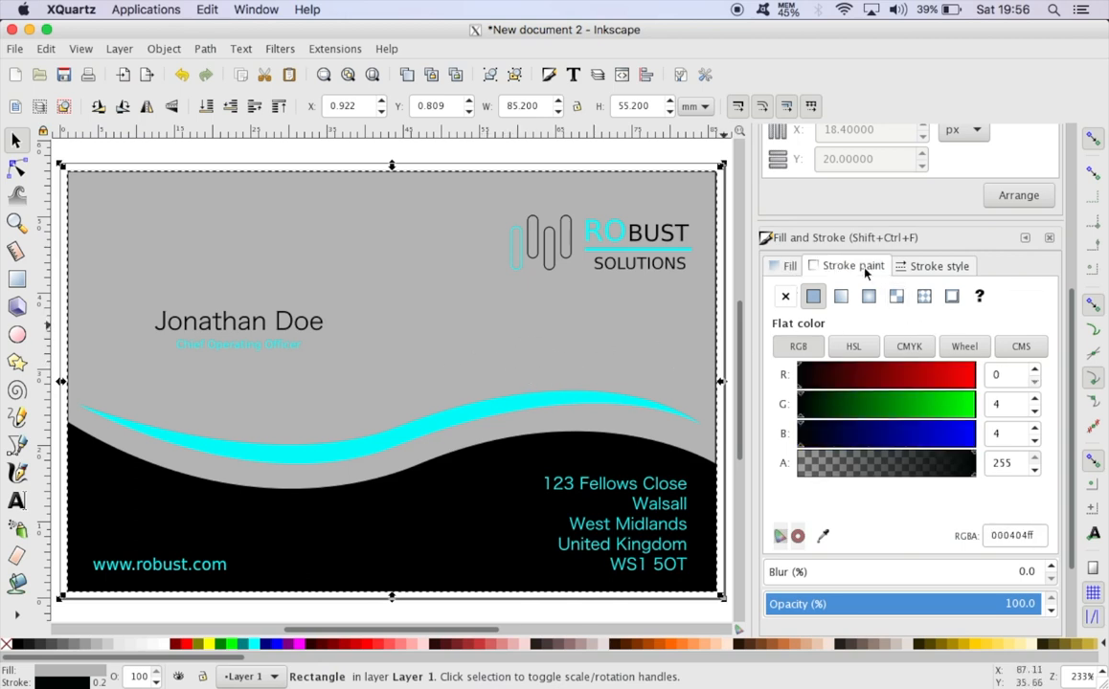
pyautogui.click(786, 299)
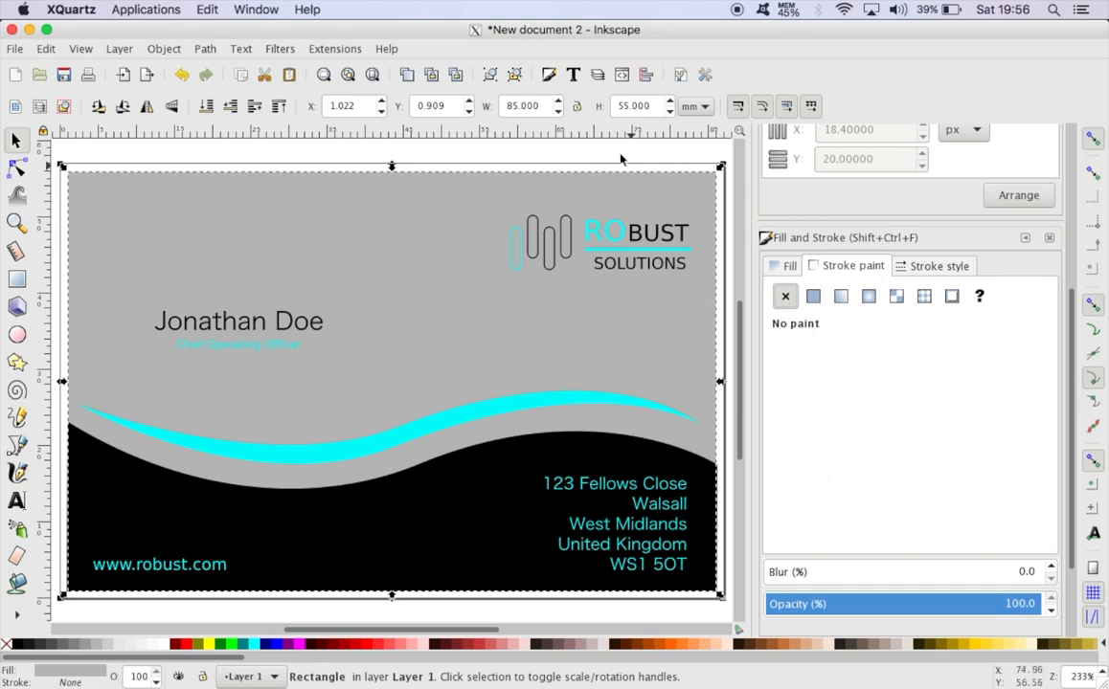
pyautogui.press('Escape')
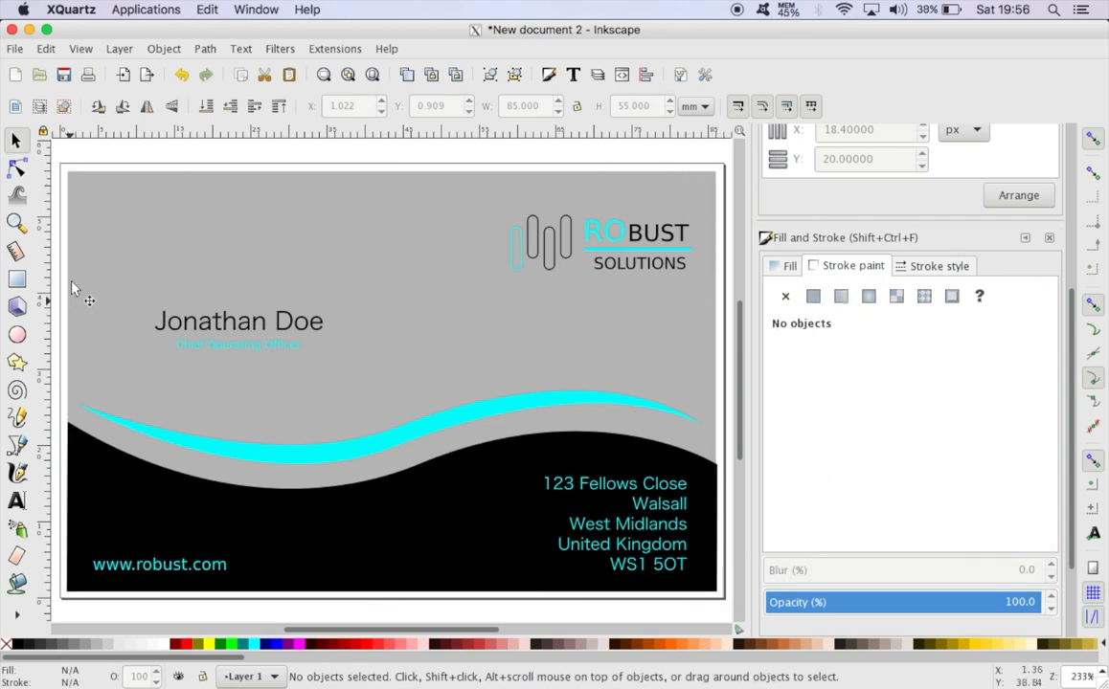
# Apply a vertical linear gradient to the background rectangle, fading from grey just above the card's upper edge to transparent at the black wave.
pyautogui.click(492, 339)
pyautogui.press('g')
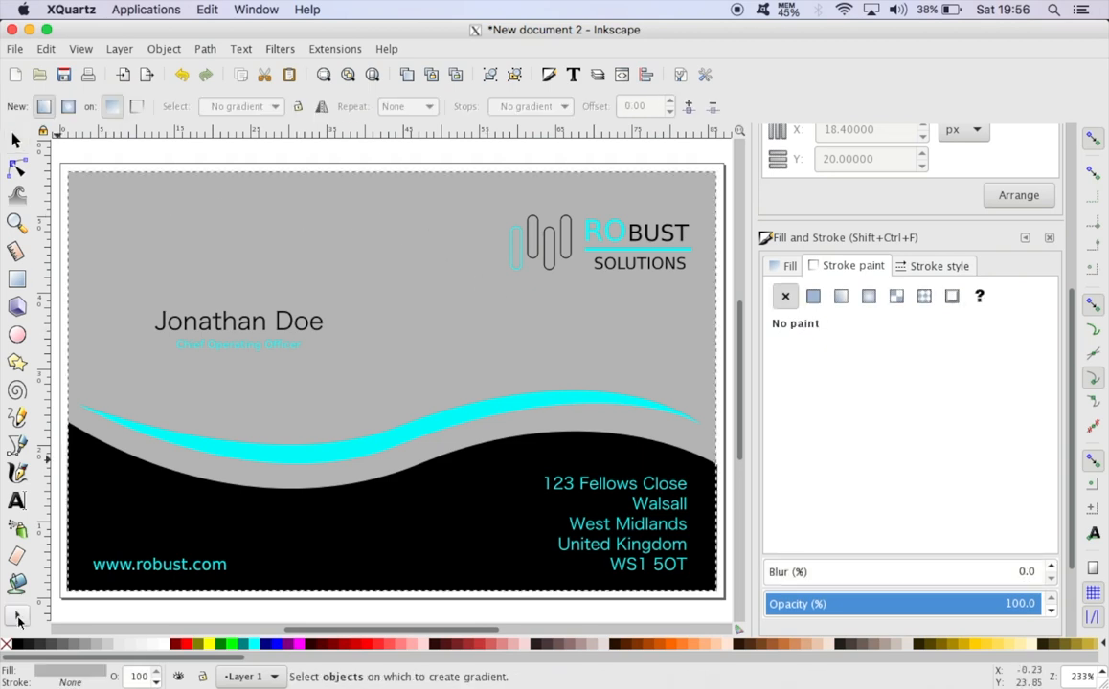
pyautogui.click(16, 614)
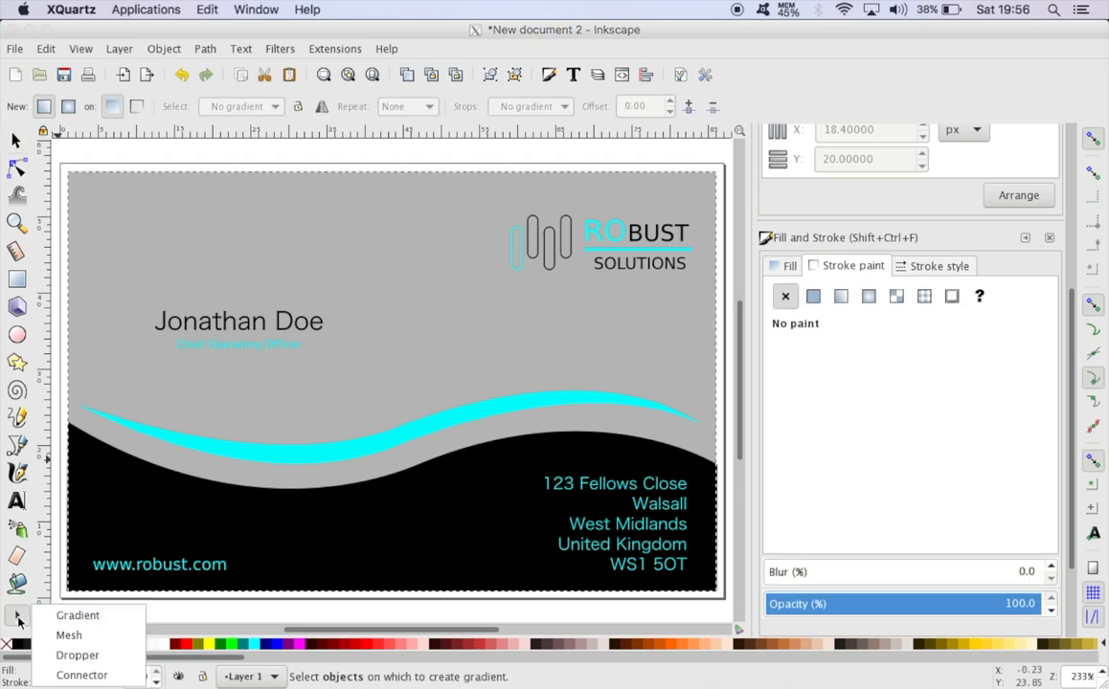
pyautogui.click(78, 619)
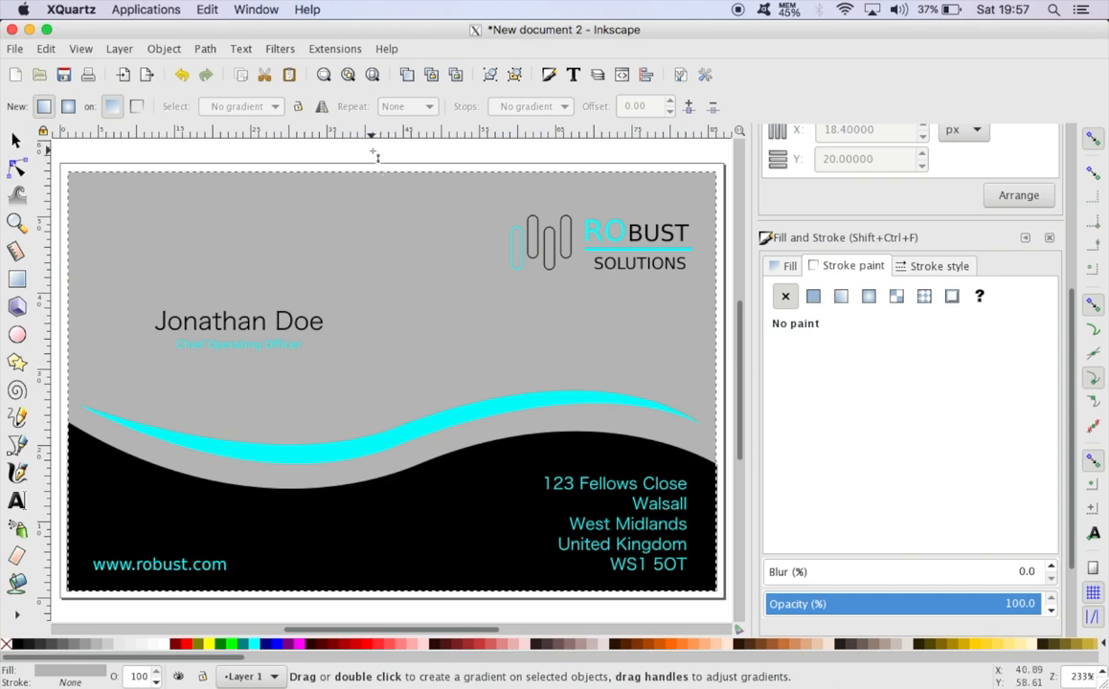
pyautogui.moveTo(373, 152)
pyautogui.mouseDown()
pyautogui.moveTo(381, 384)
pyautogui.moveTo(364, 524)
pyautogui.moveTo(363, 470)
pyautogui.moveTo(375, 473)
pyautogui.mouseUp()
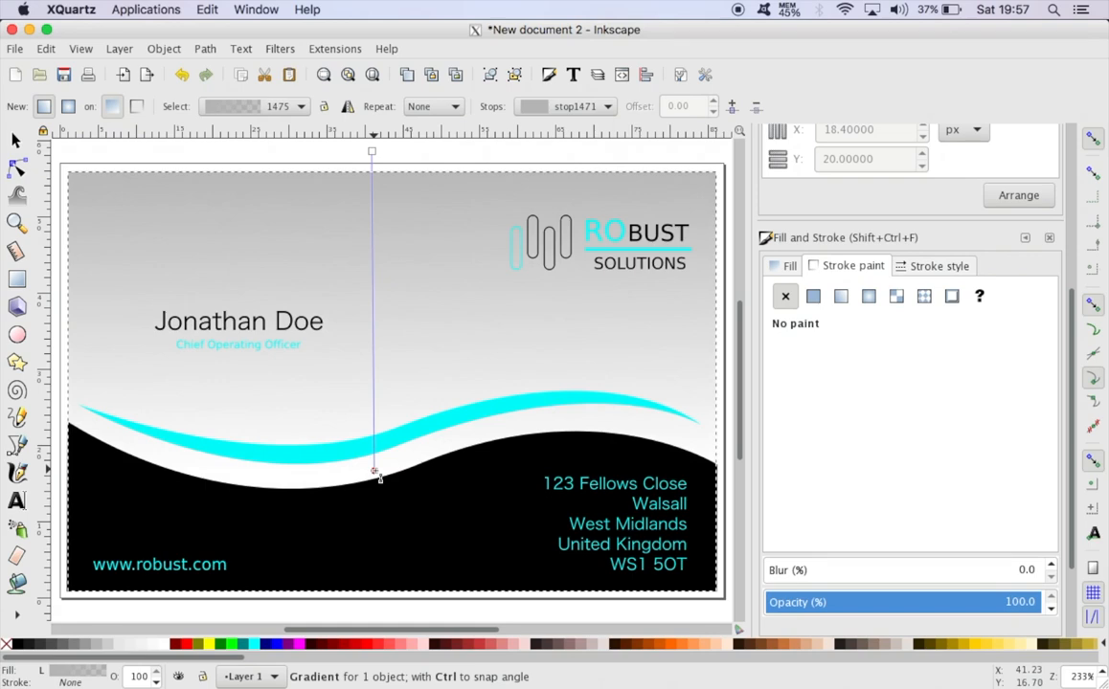
pyautogui.click(374, 472)
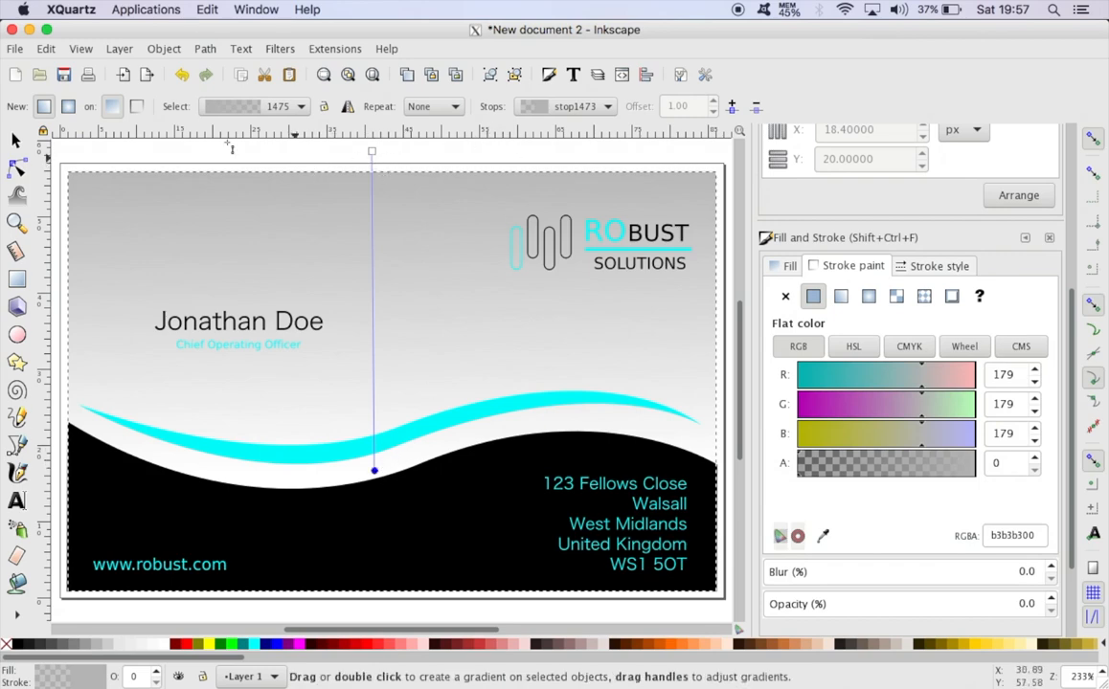
pyautogui.click(16, 140)
pyautogui.click(234, 158)
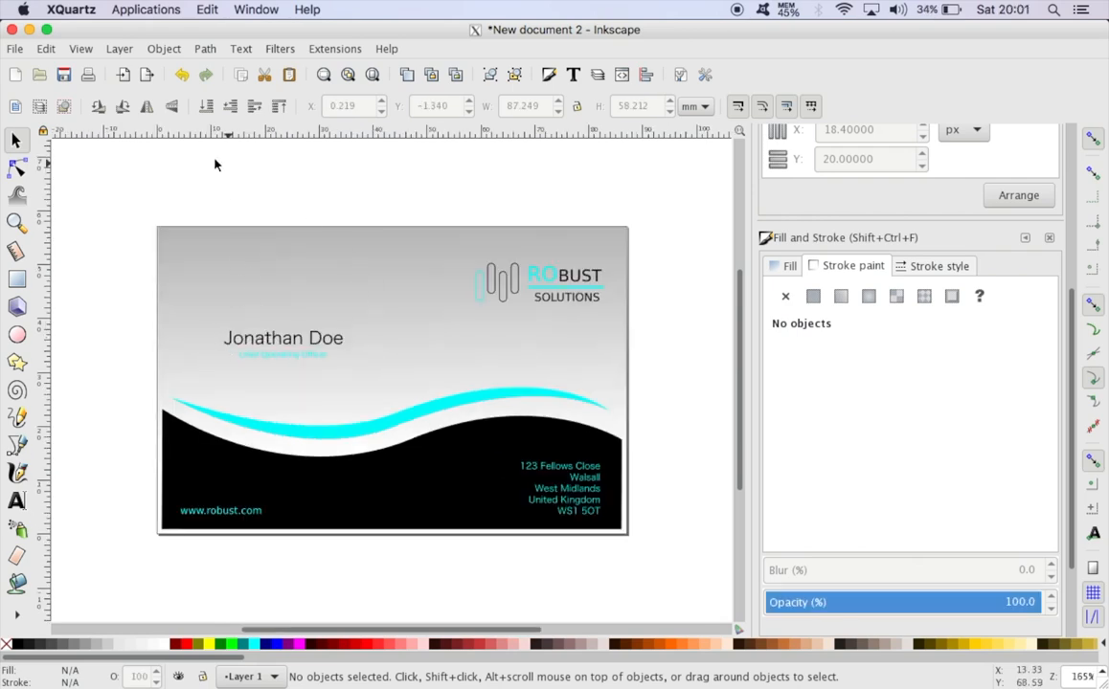
# Export the design as a PNG image to the Desktop folder under the filename Business Test.
pyautogui.click(16, 49)
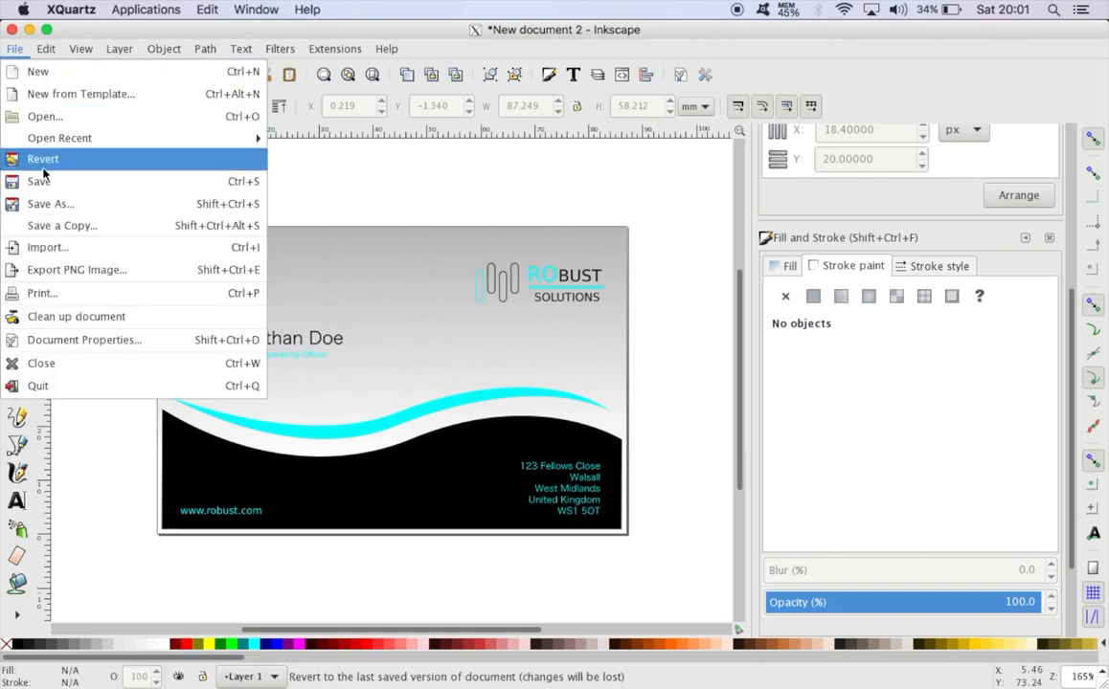
pyautogui.click(60, 272)
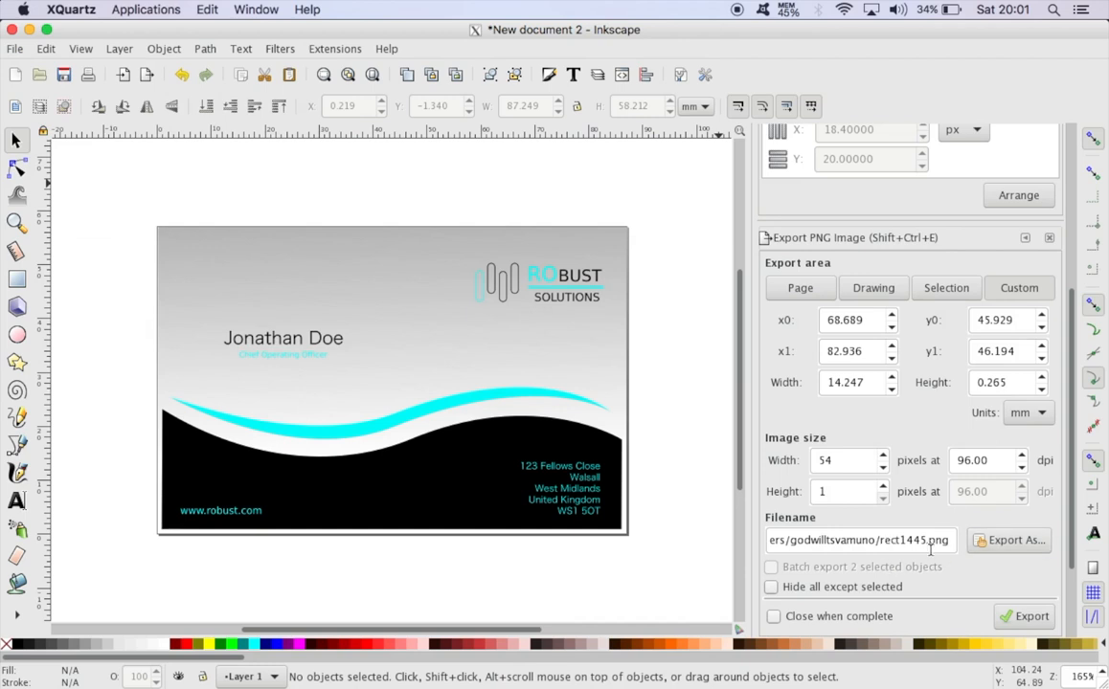
pyautogui.click(990, 539)
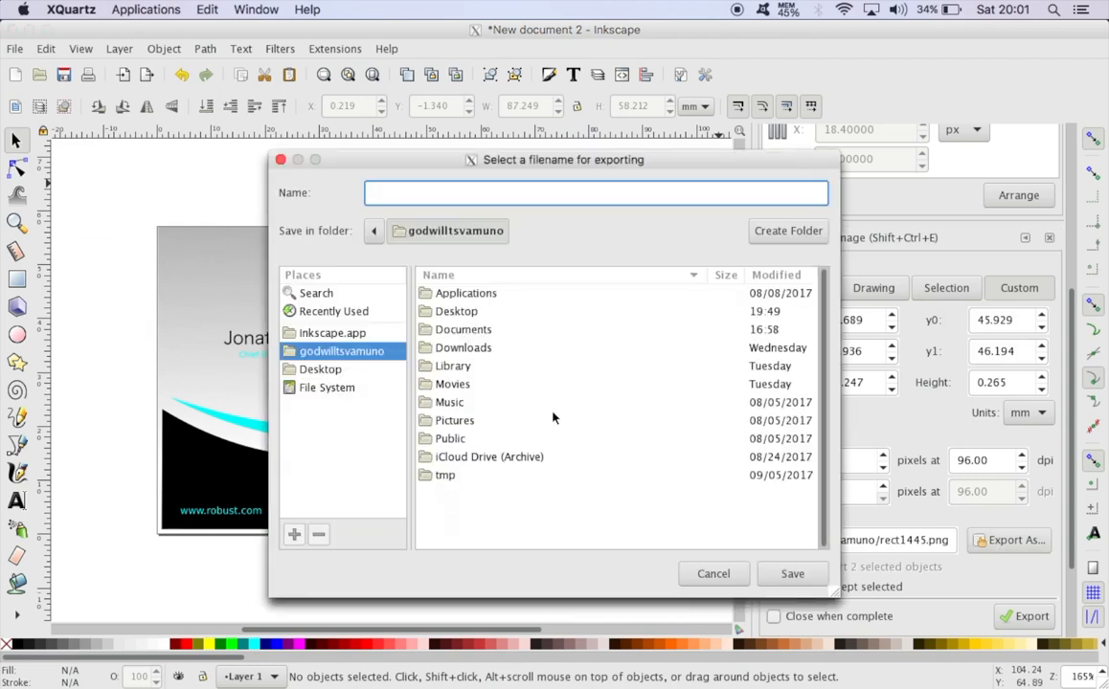
pyautogui.click(330, 370)
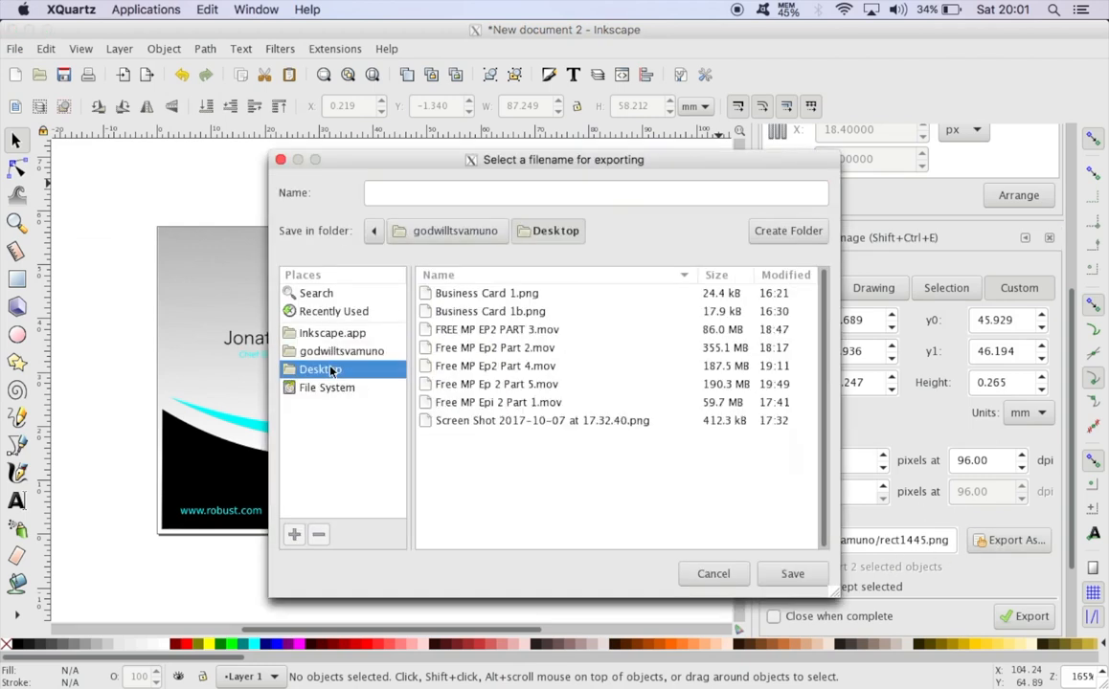
pyautogui.click(445, 192)
pyautogui.write('Busi')
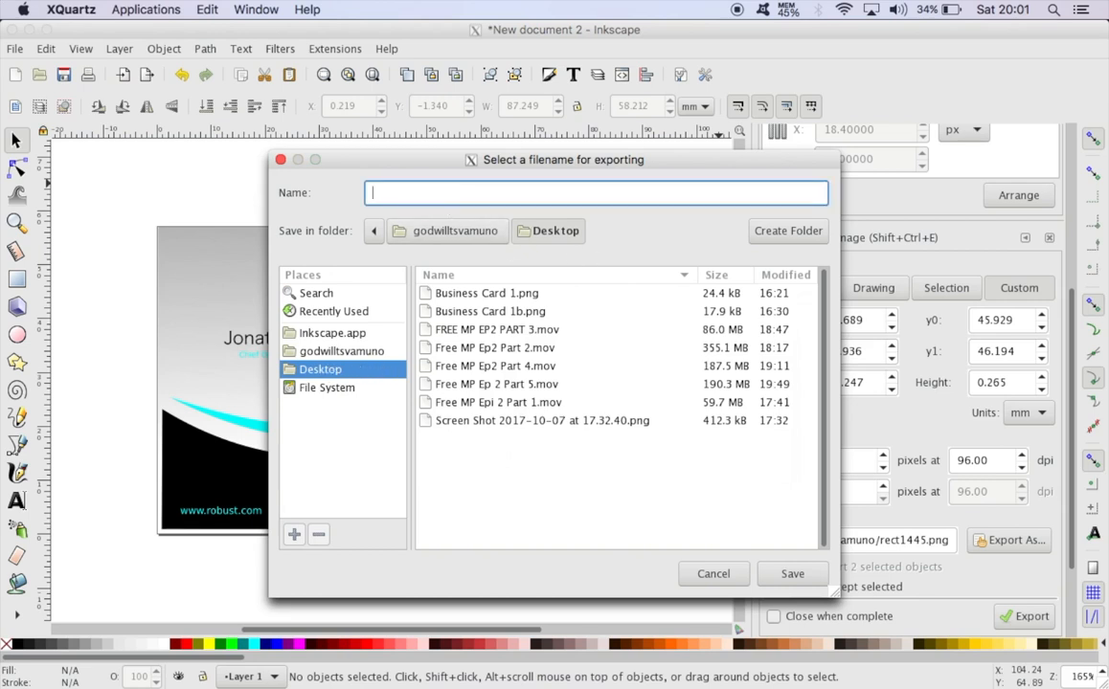
pyautogui.write('ne')
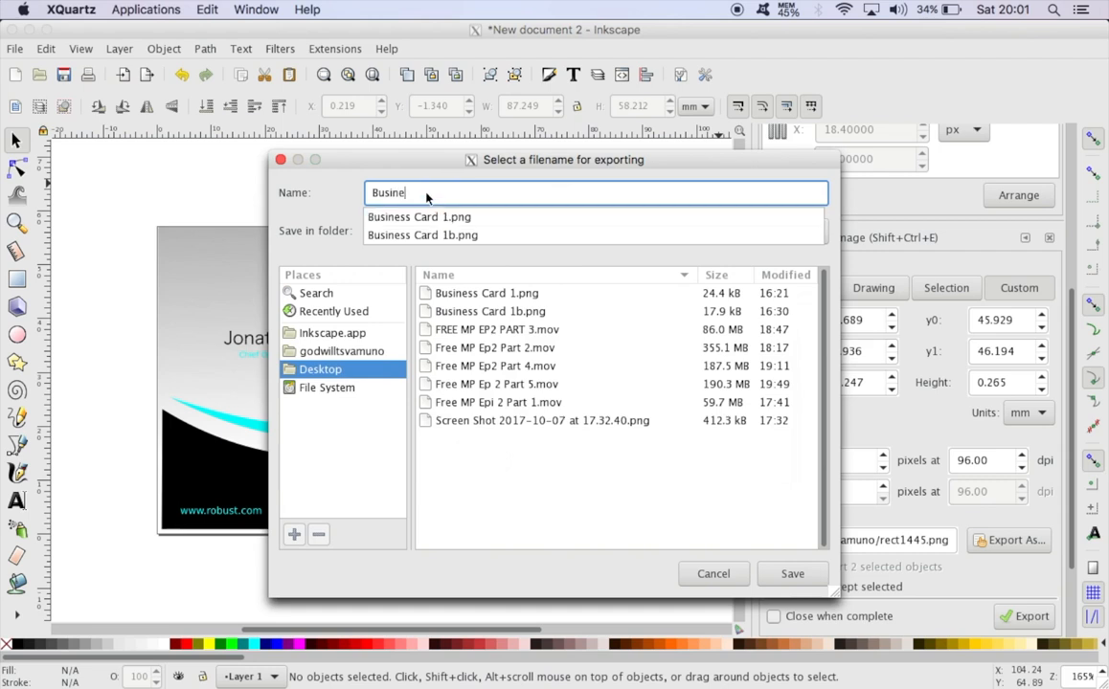
pyautogui.write('ss Test')
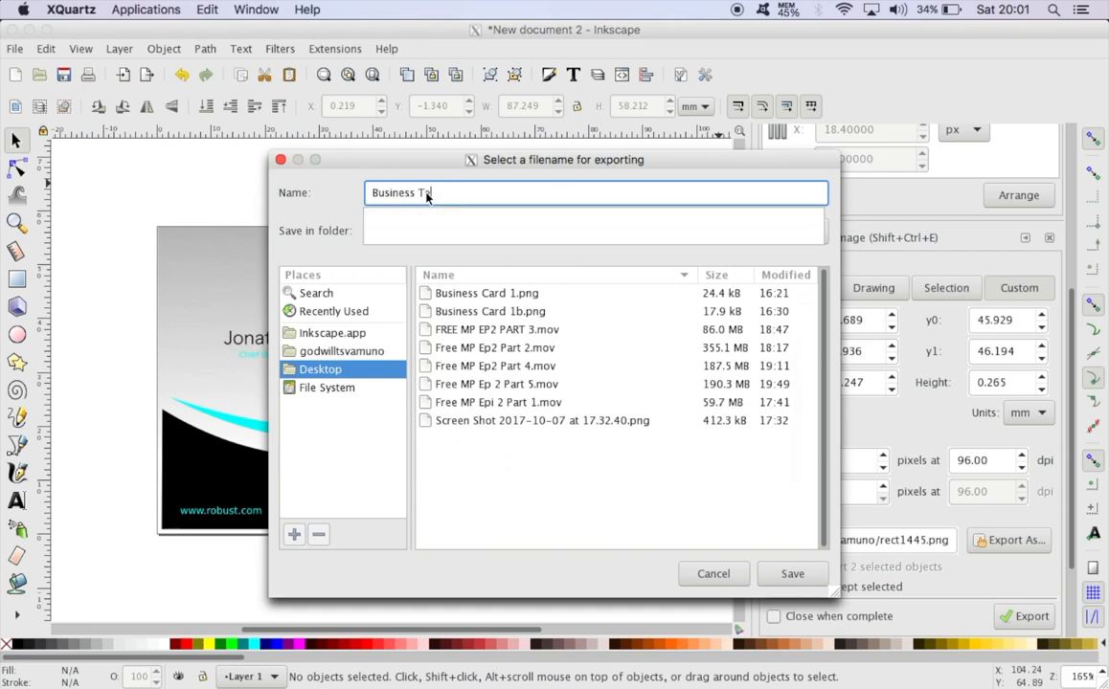
pyautogui.click(789, 572)
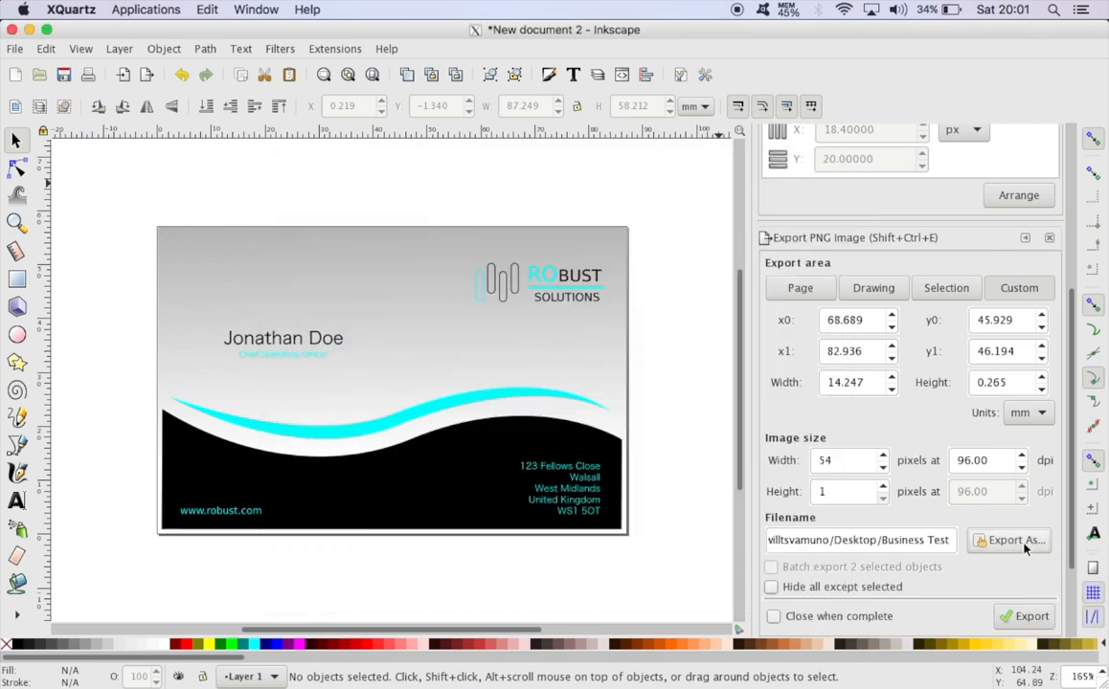
pyautogui.click(1023, 617)
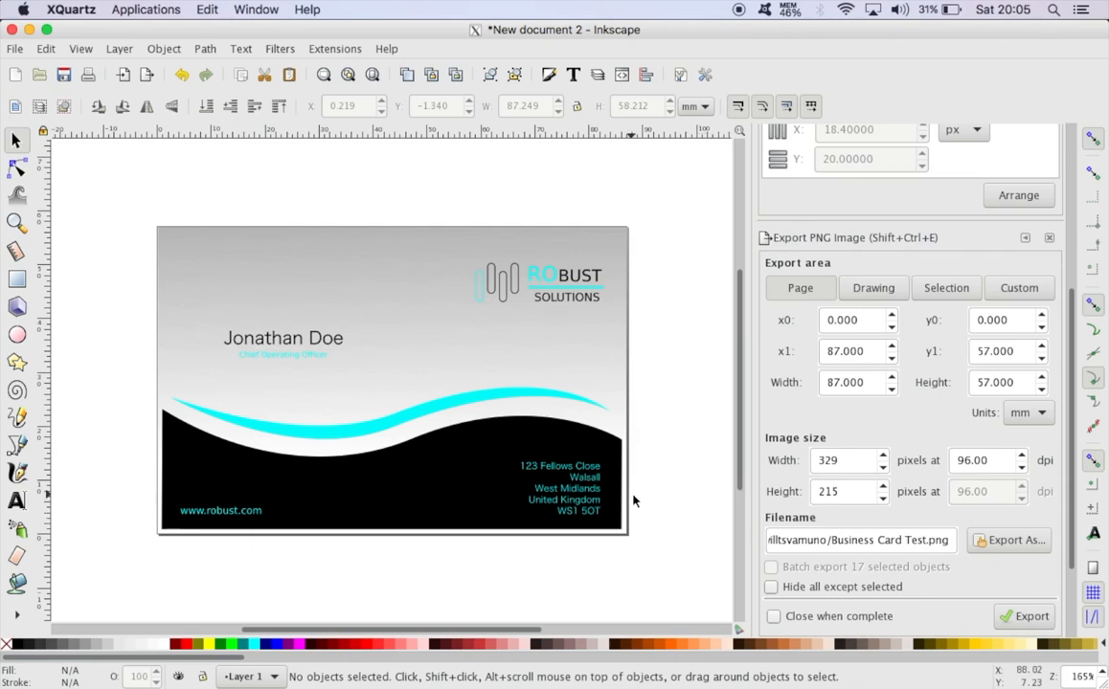
# Switch to the desktop, open Business Card Test.png in Preview and enlarge its window to examine the exported card.
pyautogui.press('super+h')
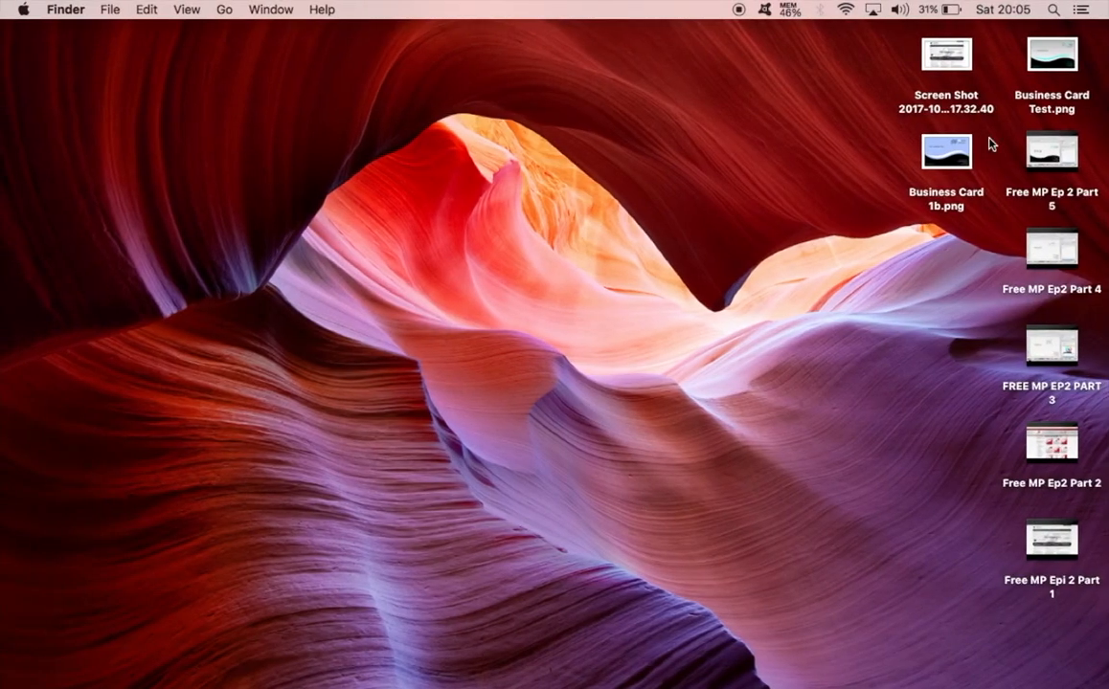
pyautogui.doubleClick(1053, 54)
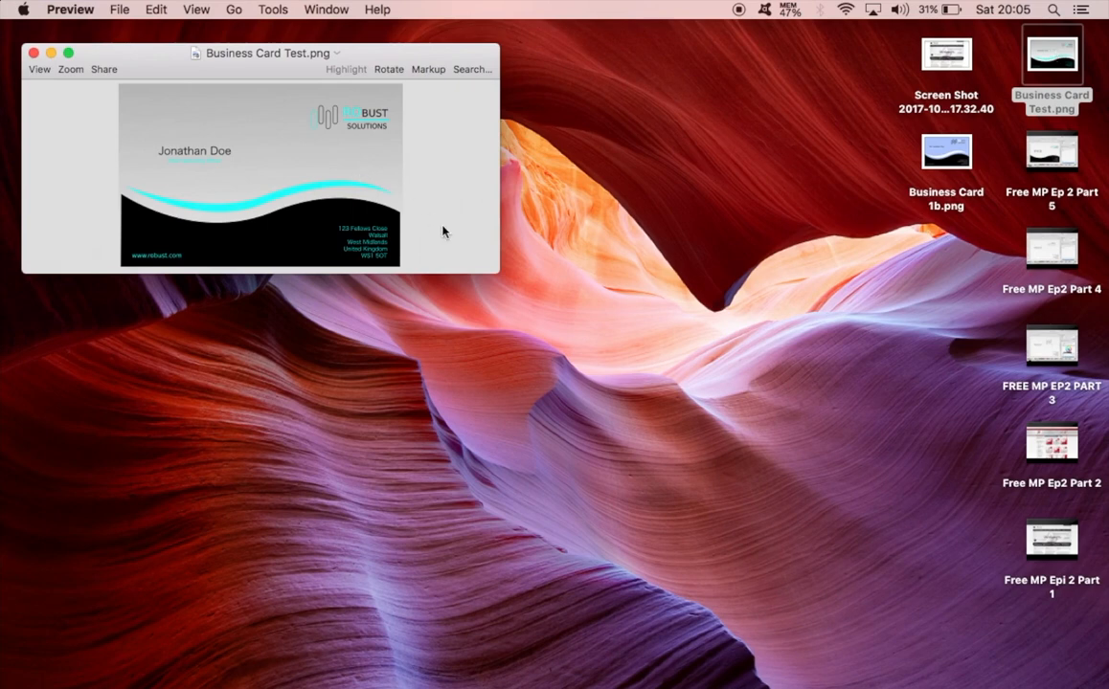
pyautogui.moveTo(498, 270); pyautogui.dragTo(803, 571)
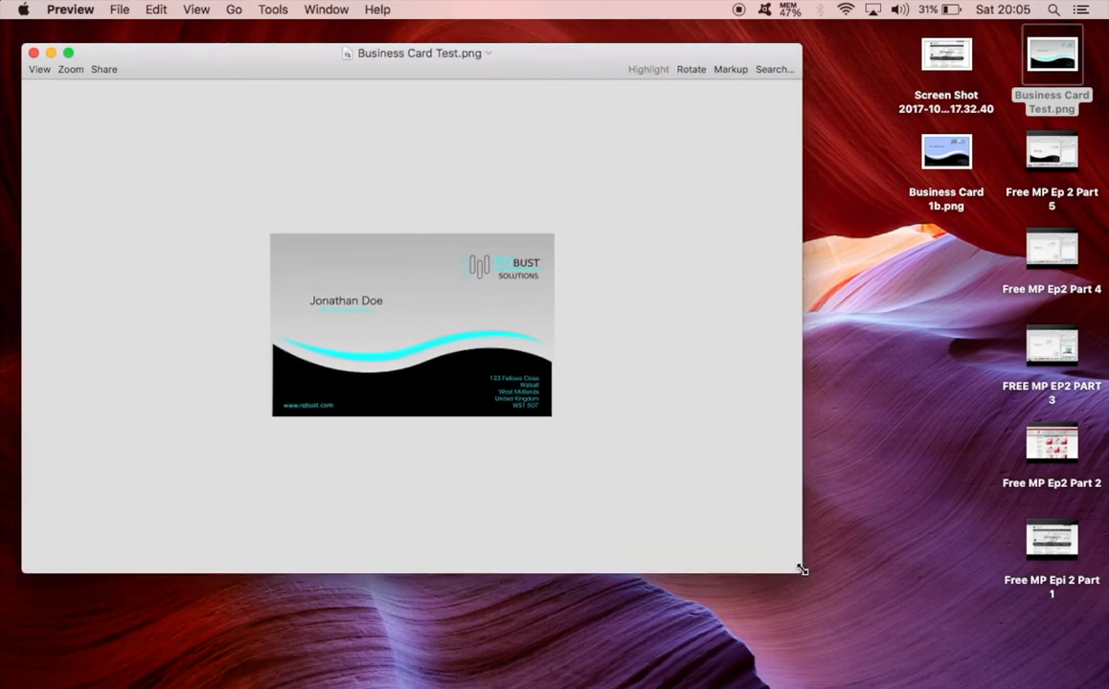